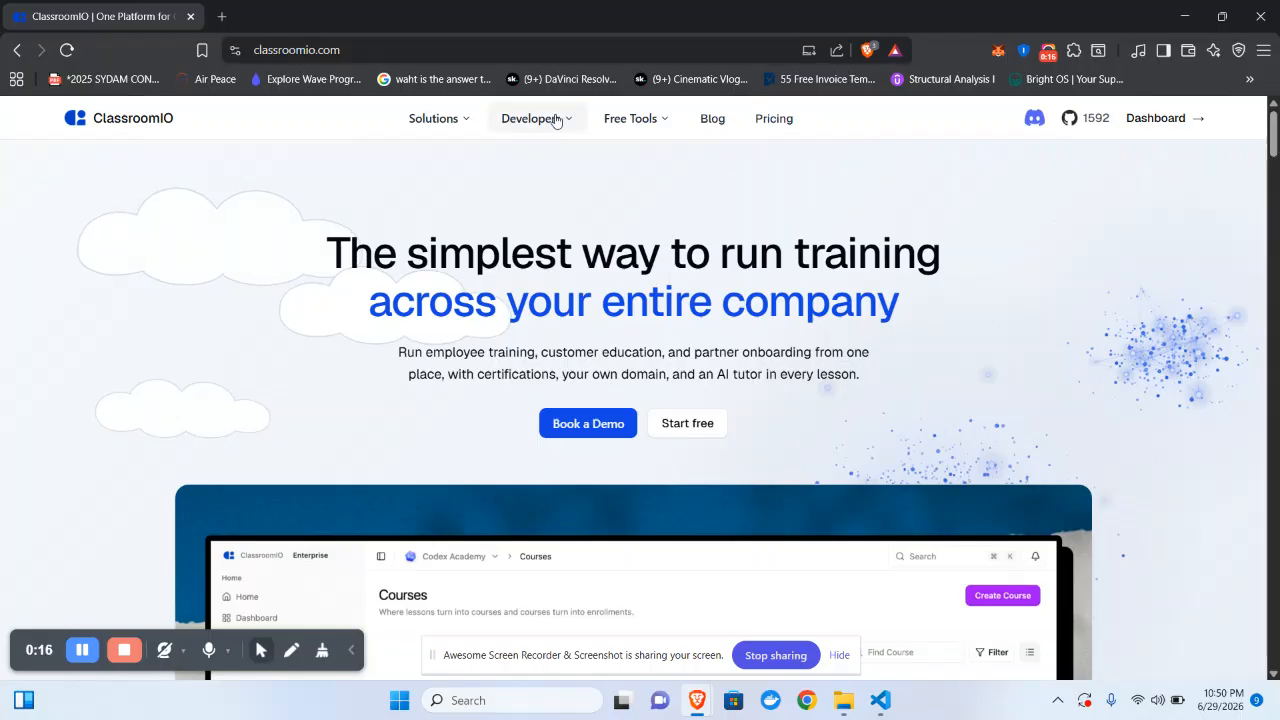
# - Bring up the Developers dropdown in the ClassroomIO site's top navigation
pyautogui.moveTo(557, 120)
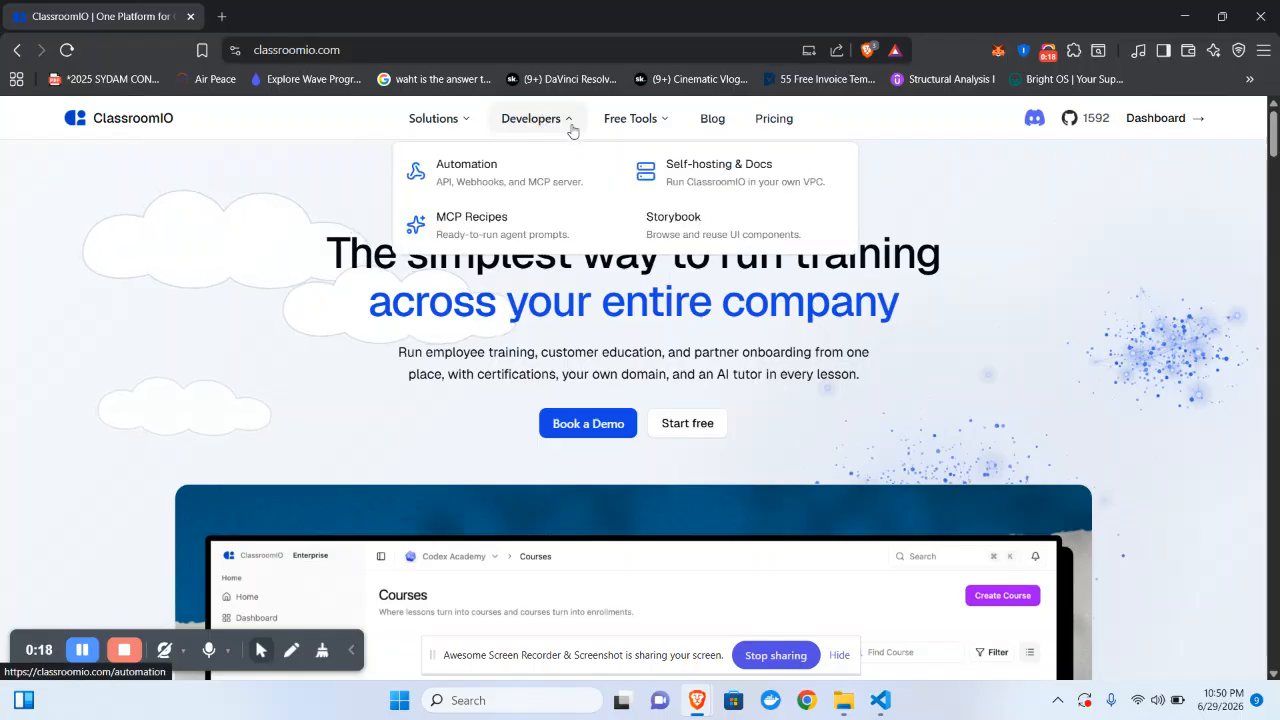
# - Go to Self-hosting & Docs and open the Self Hosting > Railway deployment guide
pyautogui.click(716, 175)
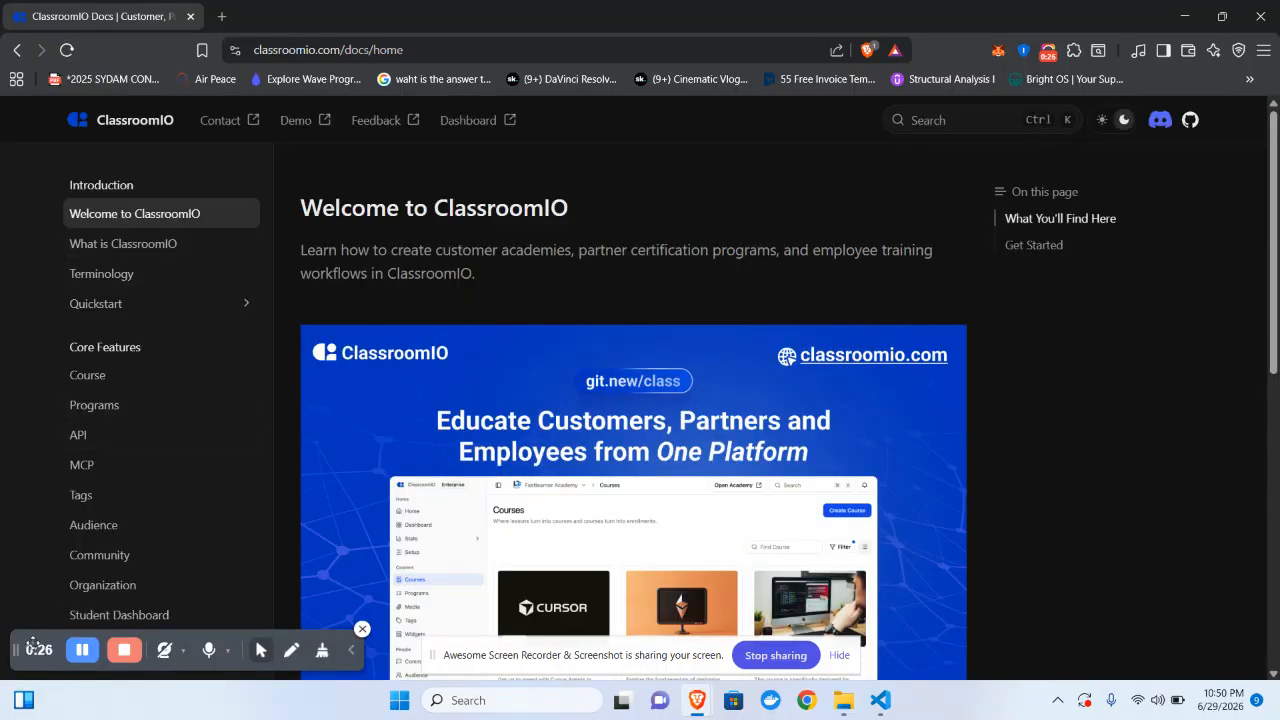
pyautogui.moveTo(59, 641); pyautogui.dragTo(377, 603)
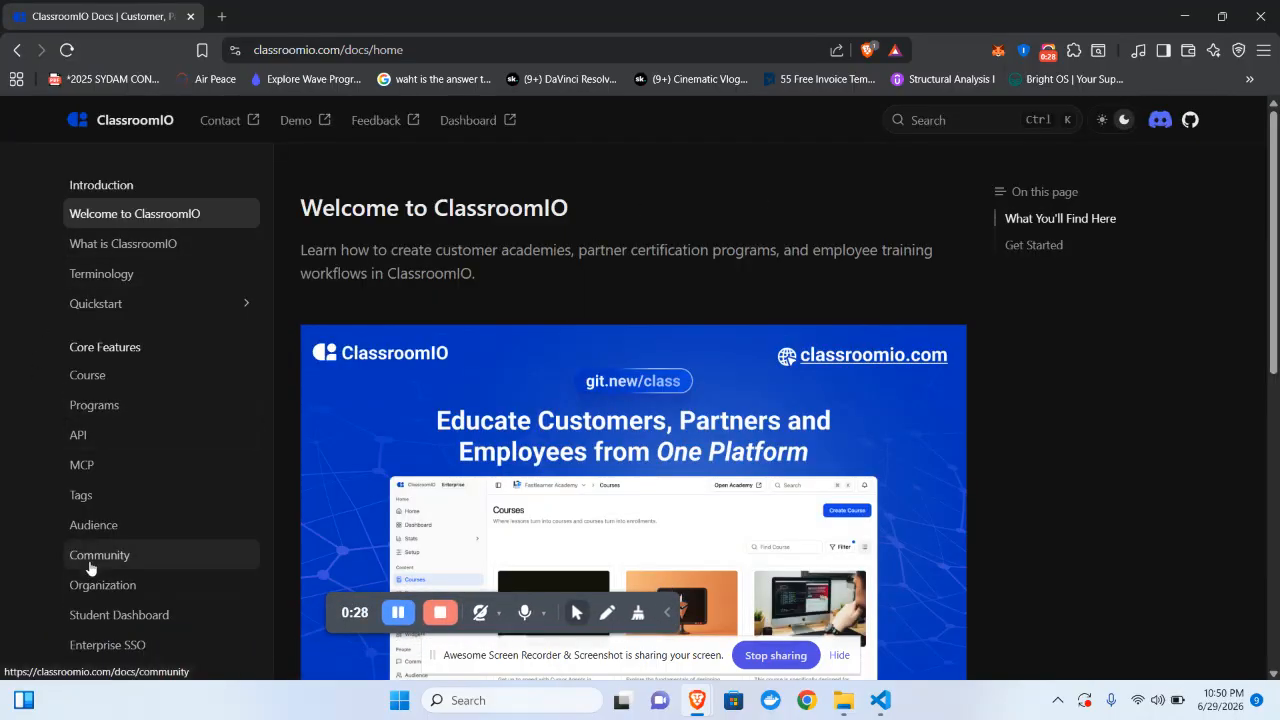
pyautogui.scroll(-10, 89, 566)
pyautogui.click(128, 655)
pyautogui.scroll(-2, 128, 660)
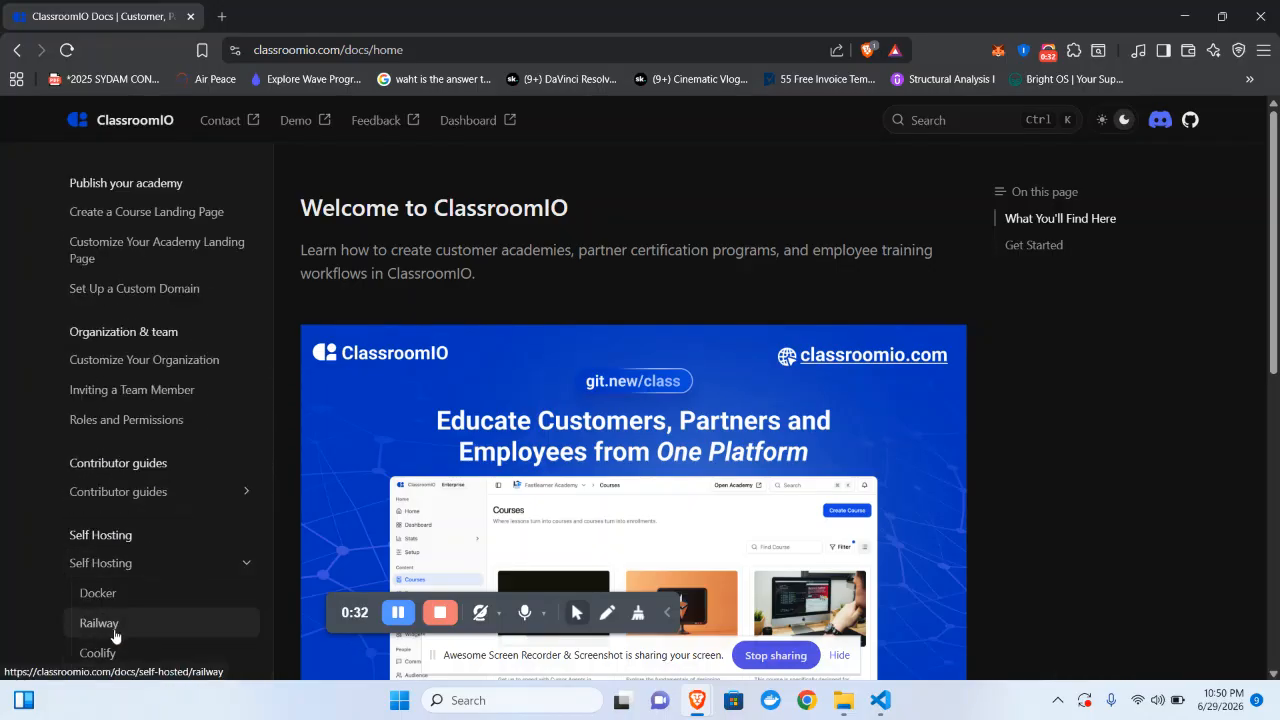
pyautogui.moveTo(356, 611); pyautogui.dragTo(67, 656)
pyautogui.click(99, 622)
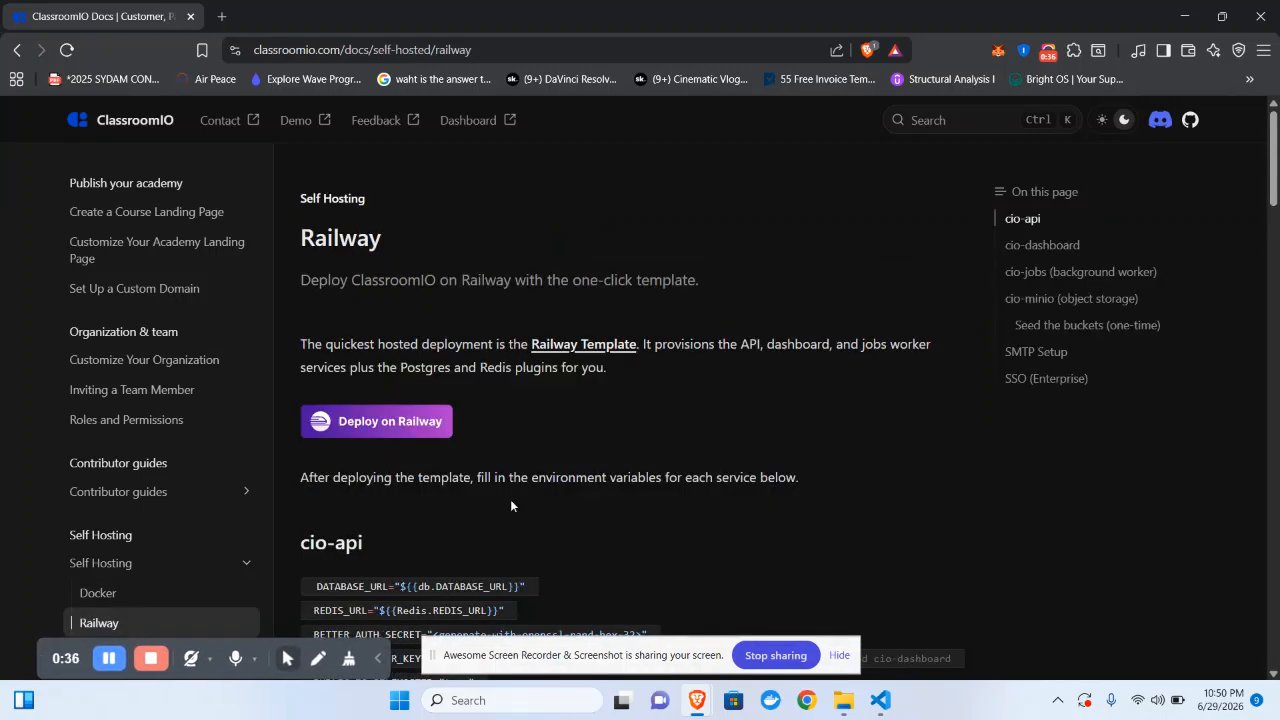
pyautogui.scroll(-10, 446, 392)
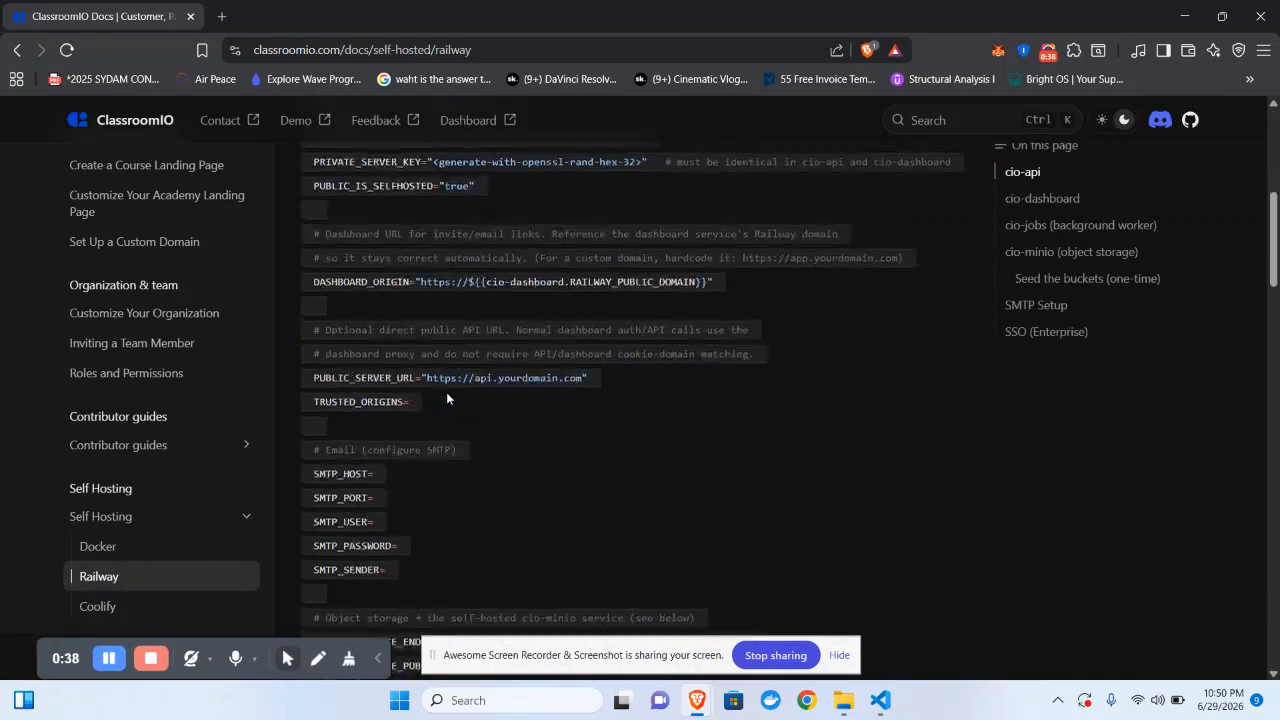
pyautogui.scroll(10, 446, 392)
pyautogui.scroll(-2, 446, 392)
pyautogui.scroll(2, 446, 398)
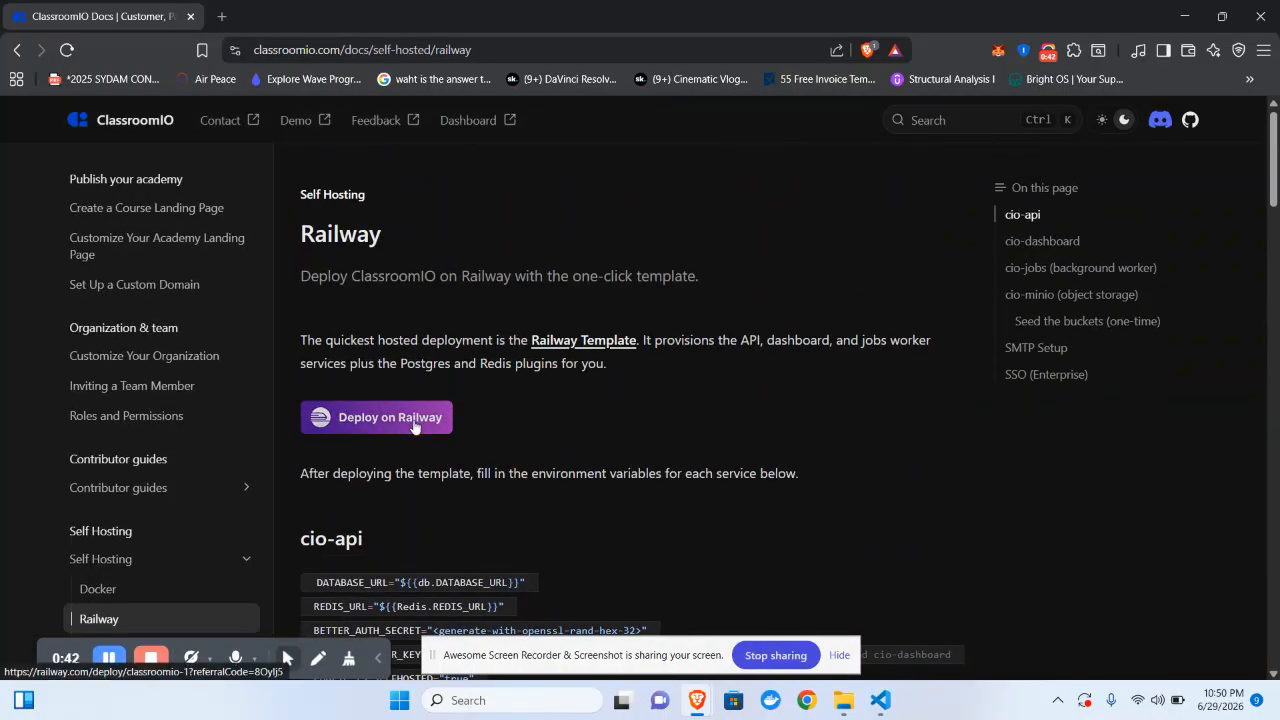
# - Follow Deploy on Railway to the ClassroomIO LMS template and choose Deploy Now
pyautogui.click(414, 422)
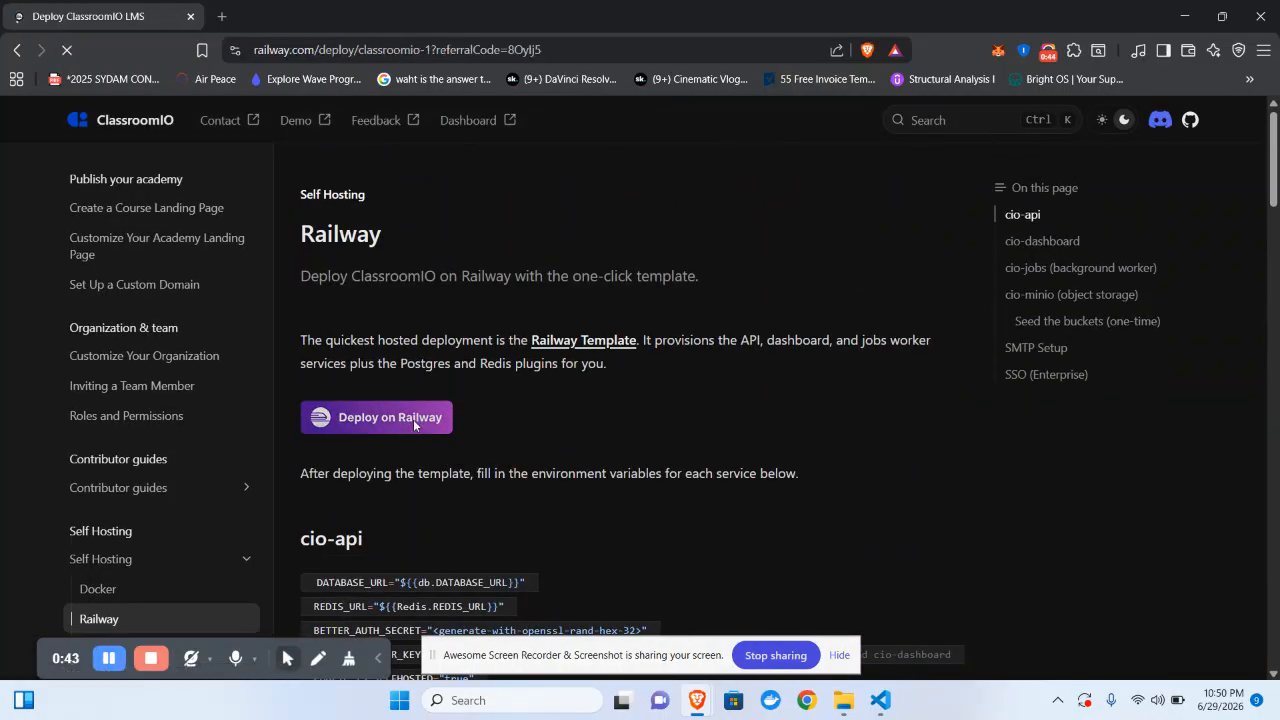
pyautogui.scroll(-3, 733, 400)
pyautogui.scroll(3, 733, 403)
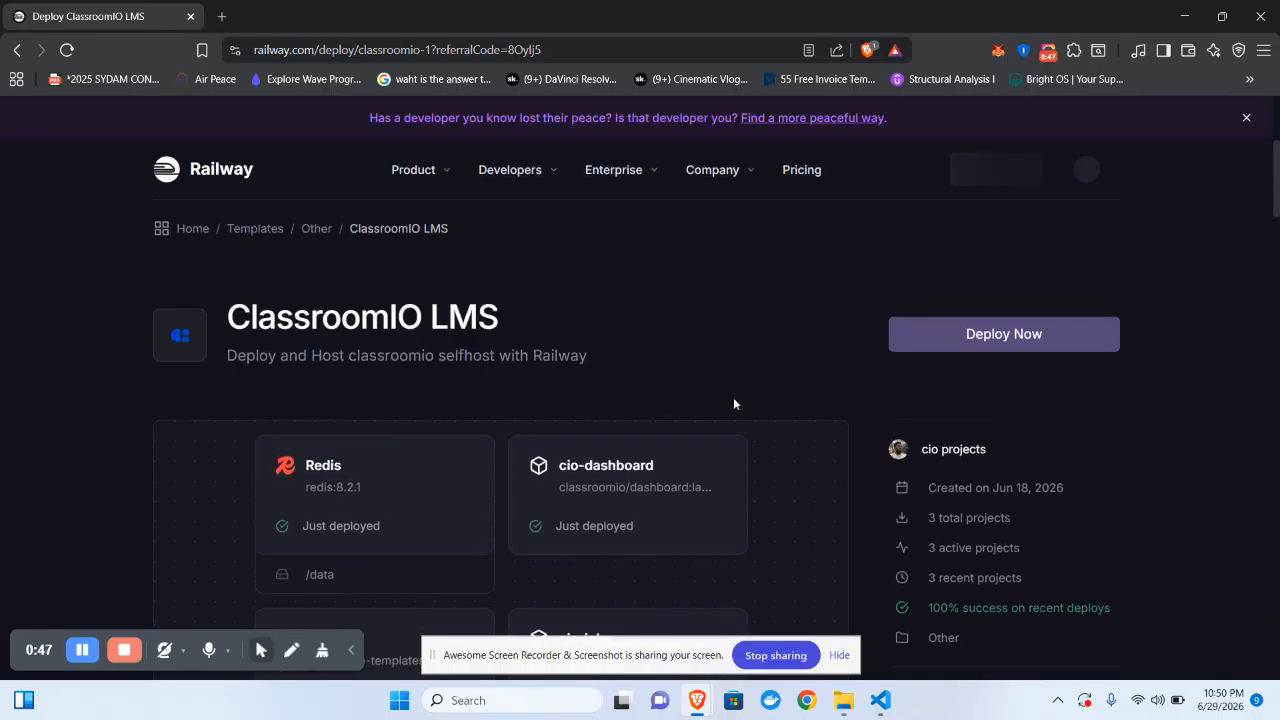
pyautogui.click(1014, 342)
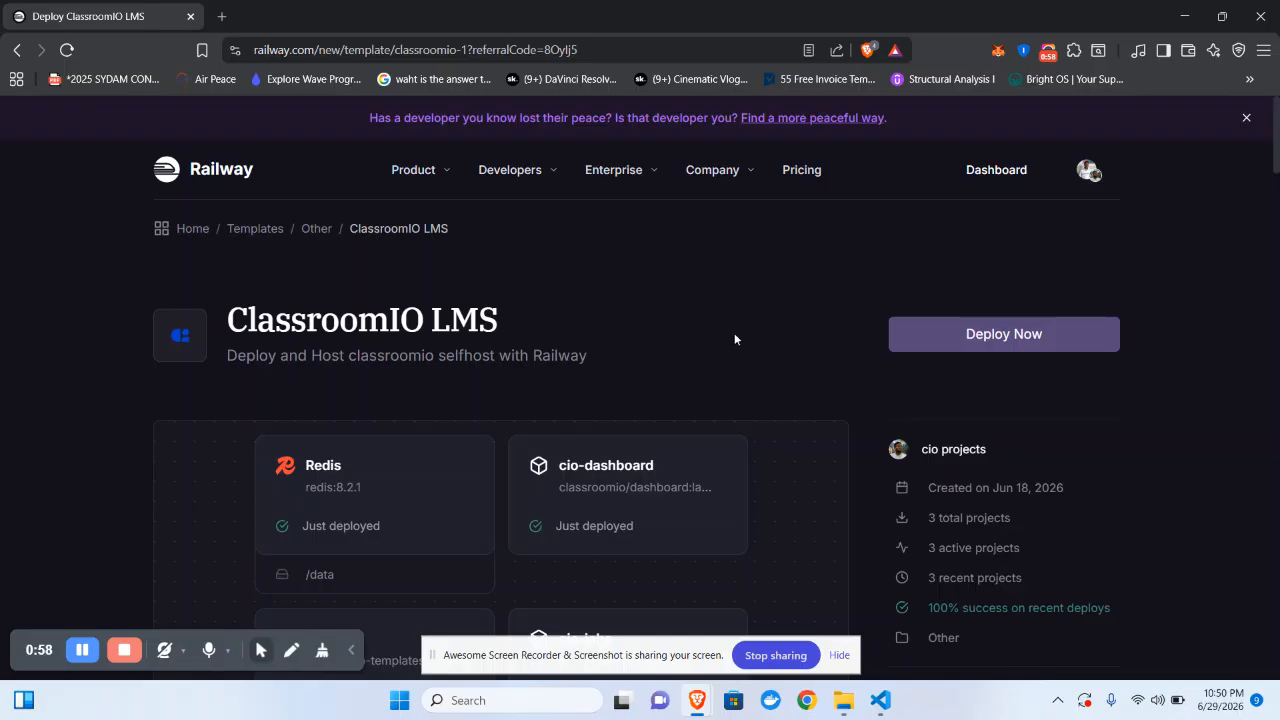
pyautogui.scroll(-1, 596, 318)
pyautogui.scroll(1, 596, 324)
# - Start the template deployment and look over the seven service cards; cio-jobs and cio-api need variables
pyautogui.click(961, 339)
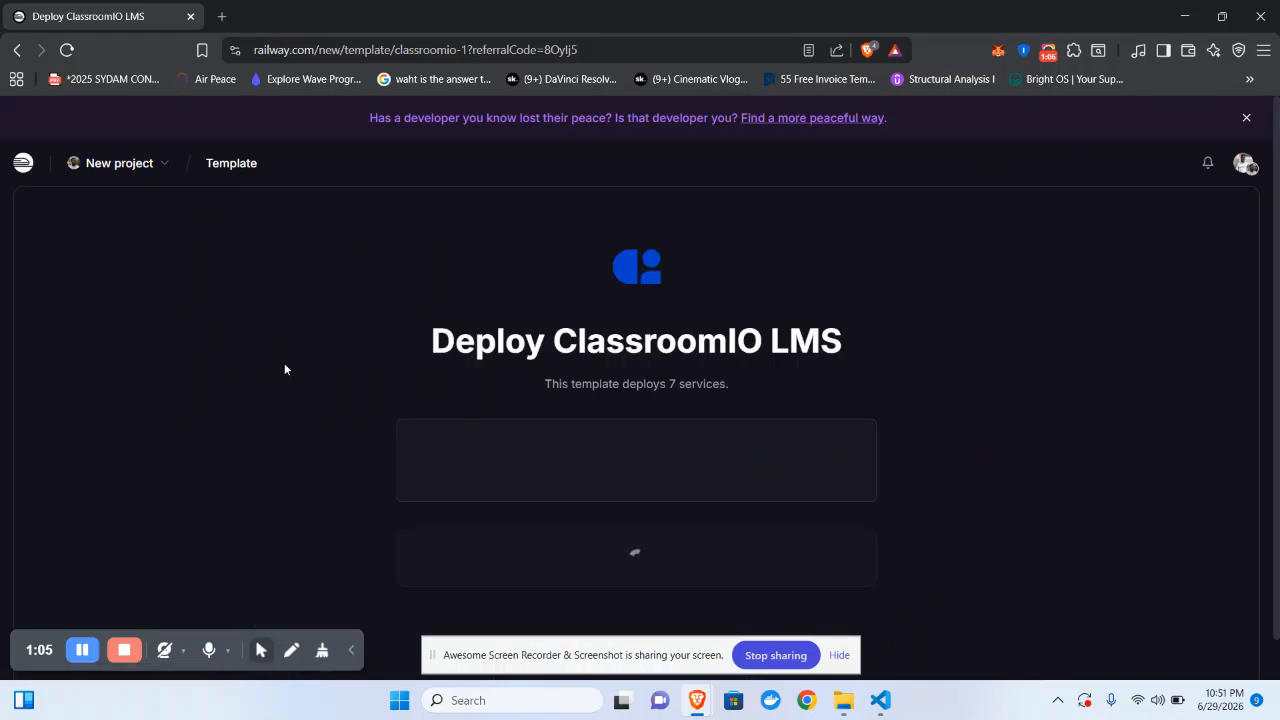
pyautogui.scroll(-2, 286, 368)
pyautogui.scroll(-5, 287, 368)
pyautogui.scroll(8, 287, 368)
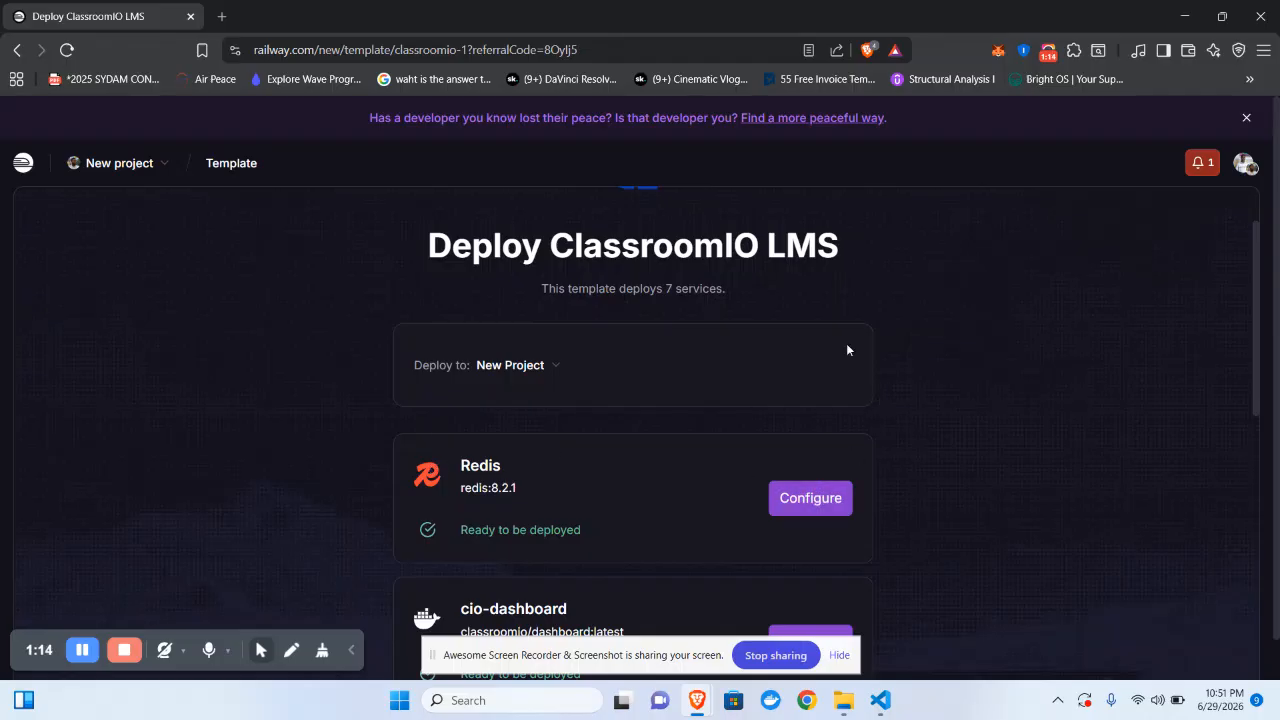
pyautogui.scroll(-4, 590, 465)
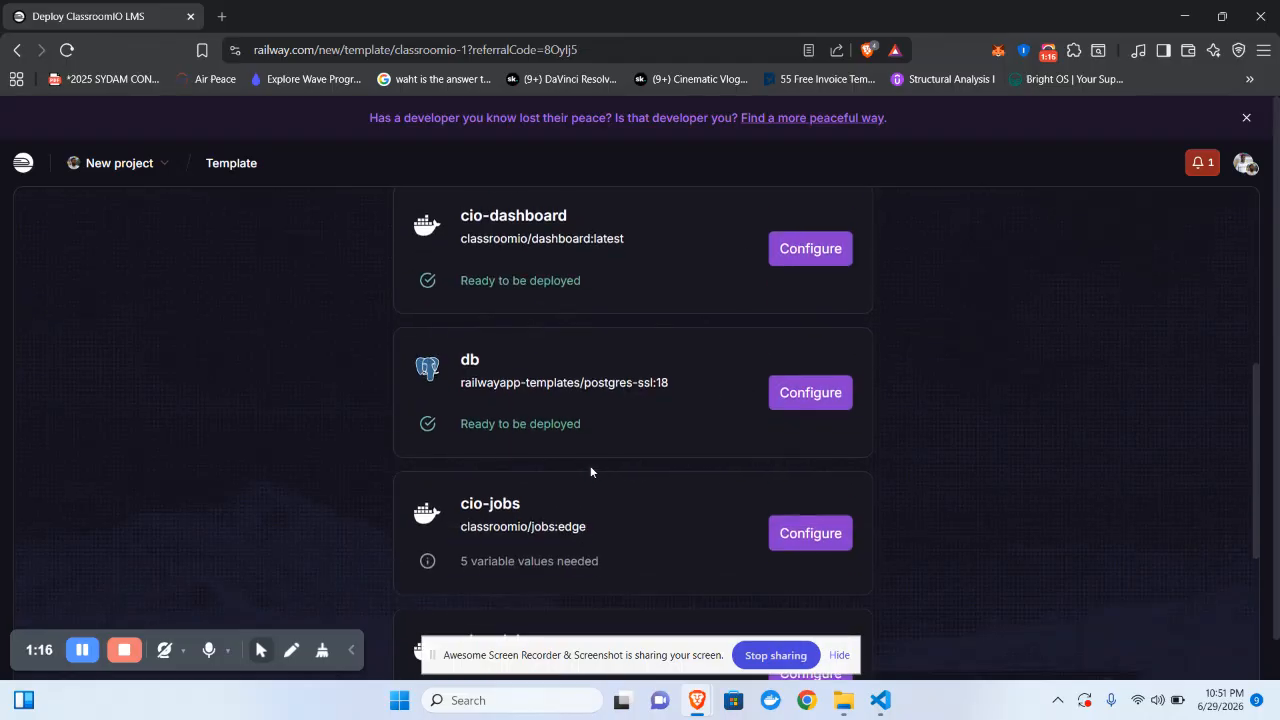
pyautogui.scroll(-2, 590, 465)
pyautogui.scroll(3, 590, 465)
pyautogui.scroll(-5, 590, 465)
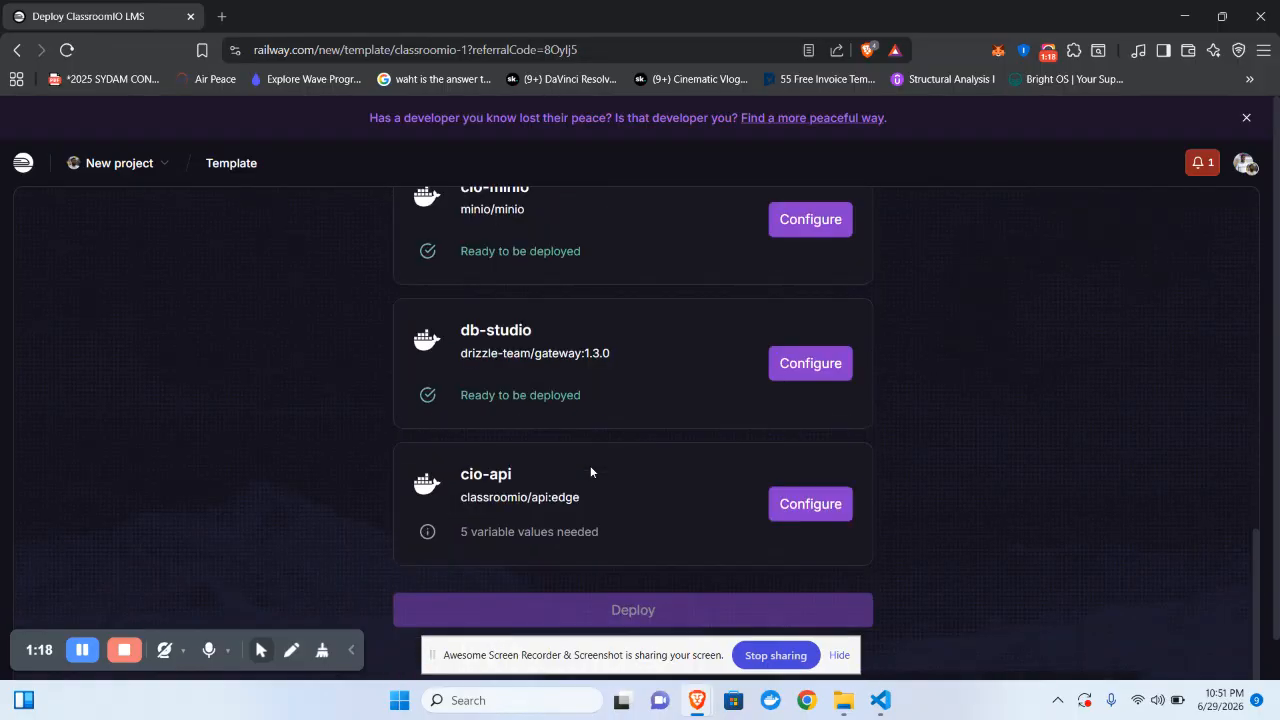
pyautogui.scroll(5, 590, 467)
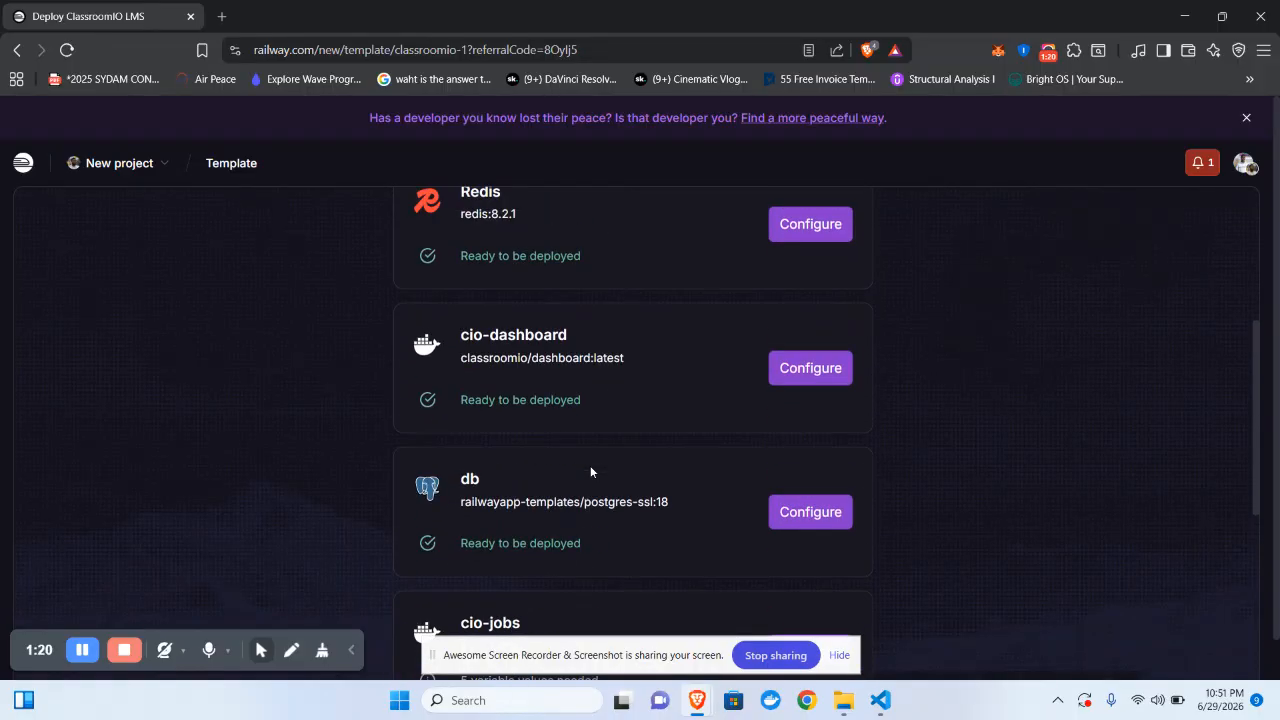
pyautogui.scroll(3, 507, 397)
pyautogui.scroll(-3, 791, 423)
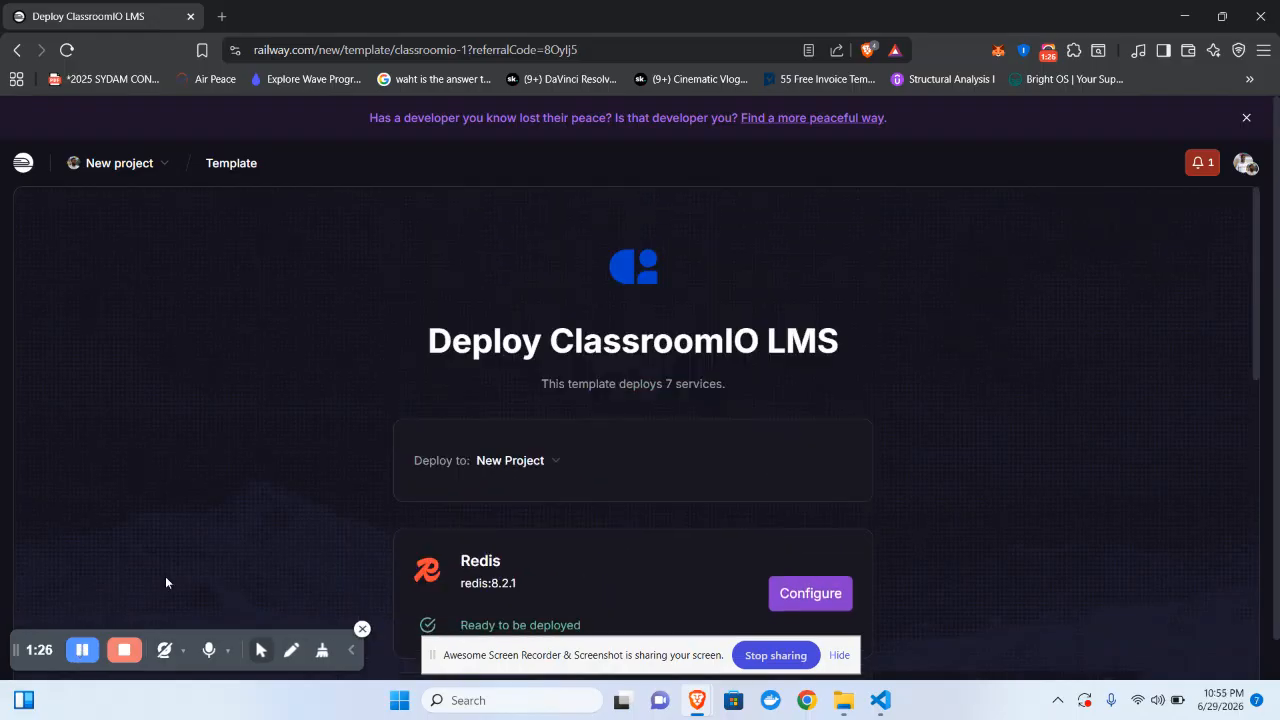
pyautogui.scroll(-2, 693, 433)
pyautogui.scroll(-1, 674, 469)
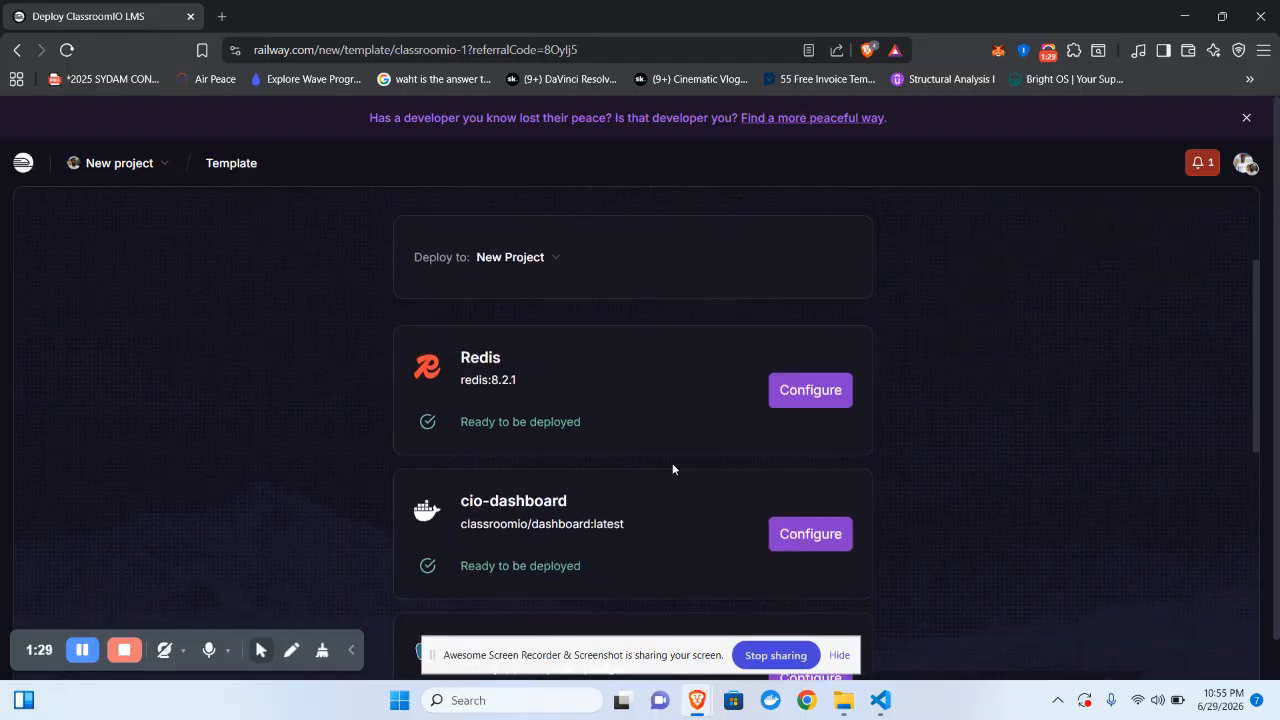
# - Open the Redis configuration and inspect its 7 pre-configured variables, including REDISHOST
pyautogui.click(792, 390)
pyautogui.scroll(-2, 788, 391)
pyautogui.scroll(1, 617, 416)
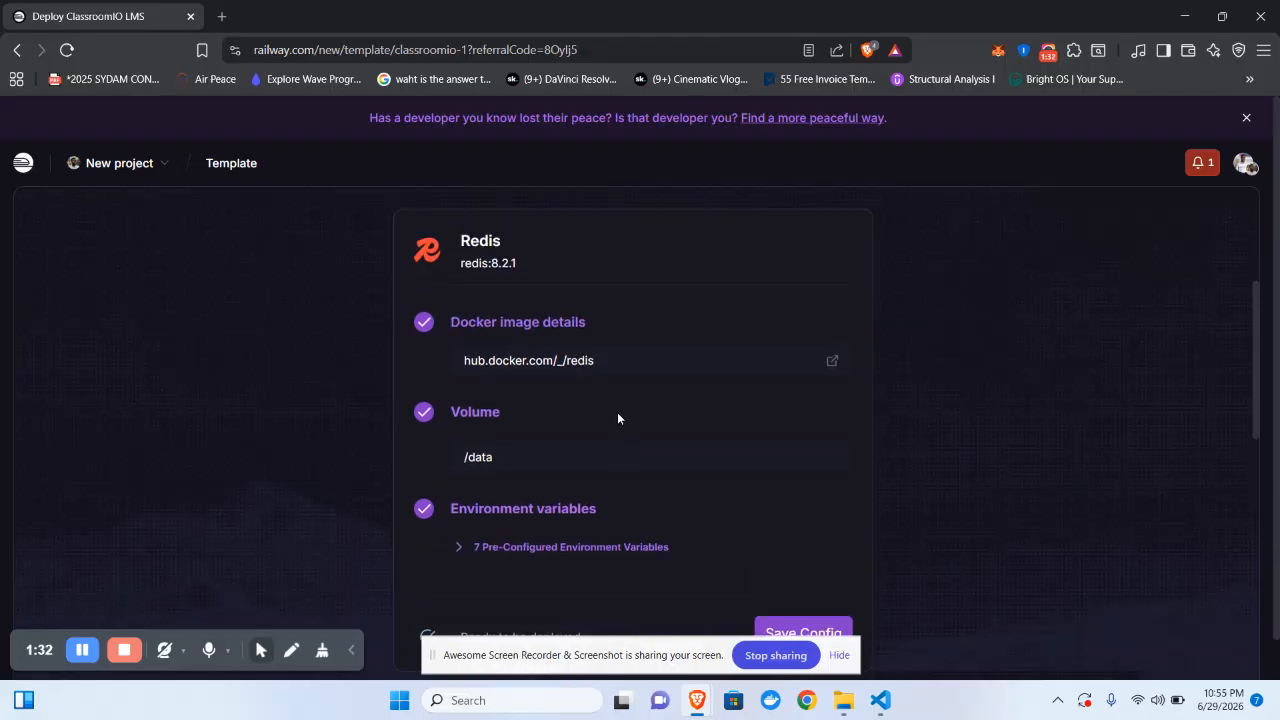
pyautogui.scroll(-1, 617, 418)
pyautogui.click(545, 468)
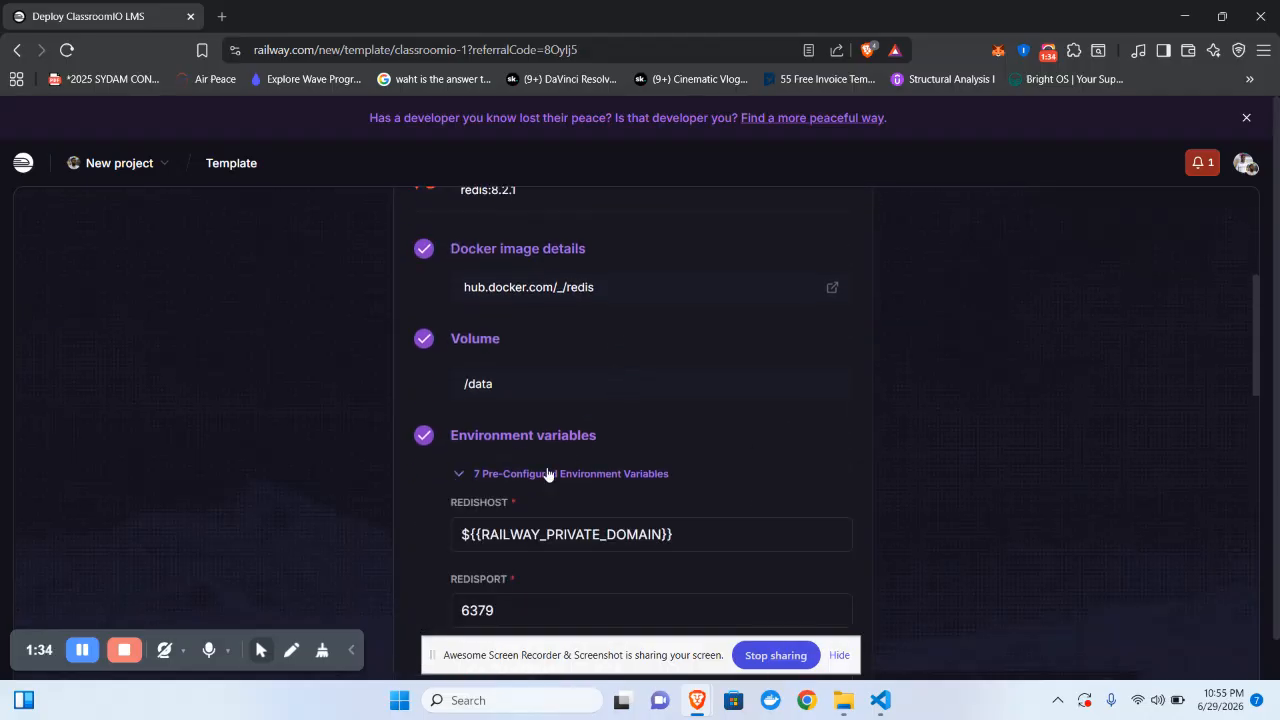
pyautogui.scroll(-3, 546, 466)
pyautogui.scroll(2, 546, 466)
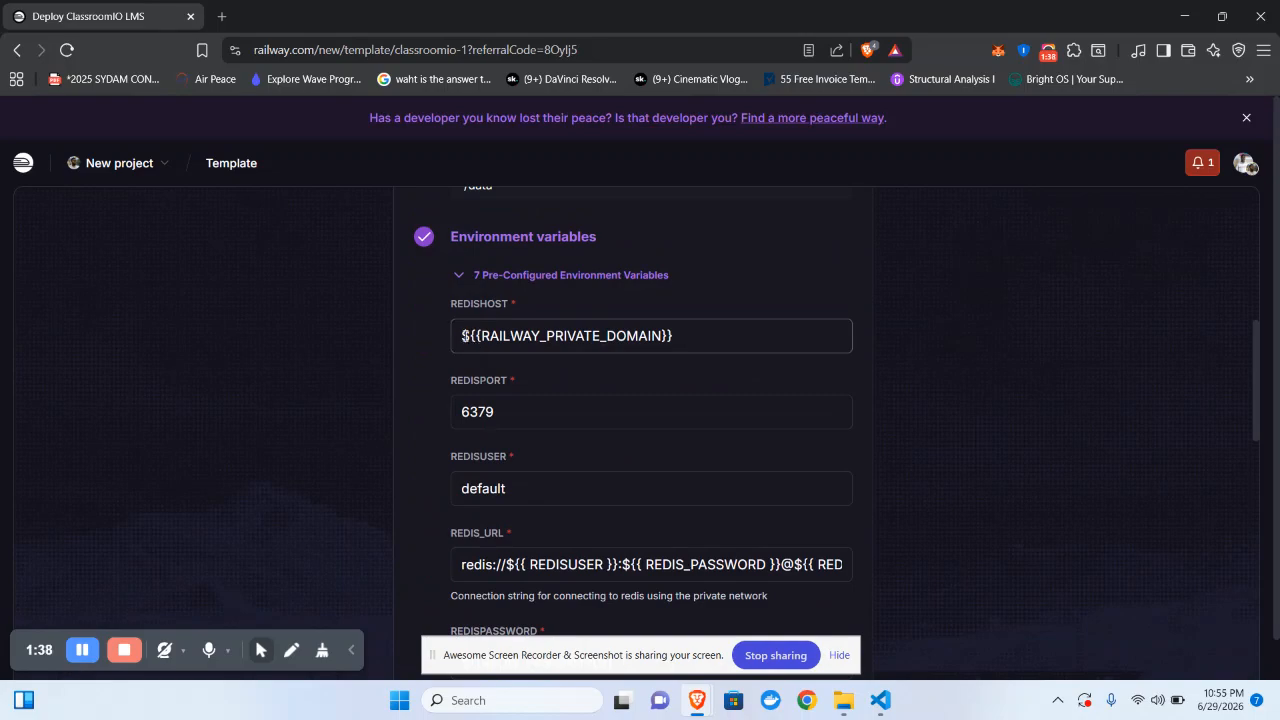
pyautogui.moveTo(462, 336); pyautogui.dragTo(472, 336)
pyautogui.scroll(-1, 551, 346)
pyautogui.scroll(1, 551, 346)
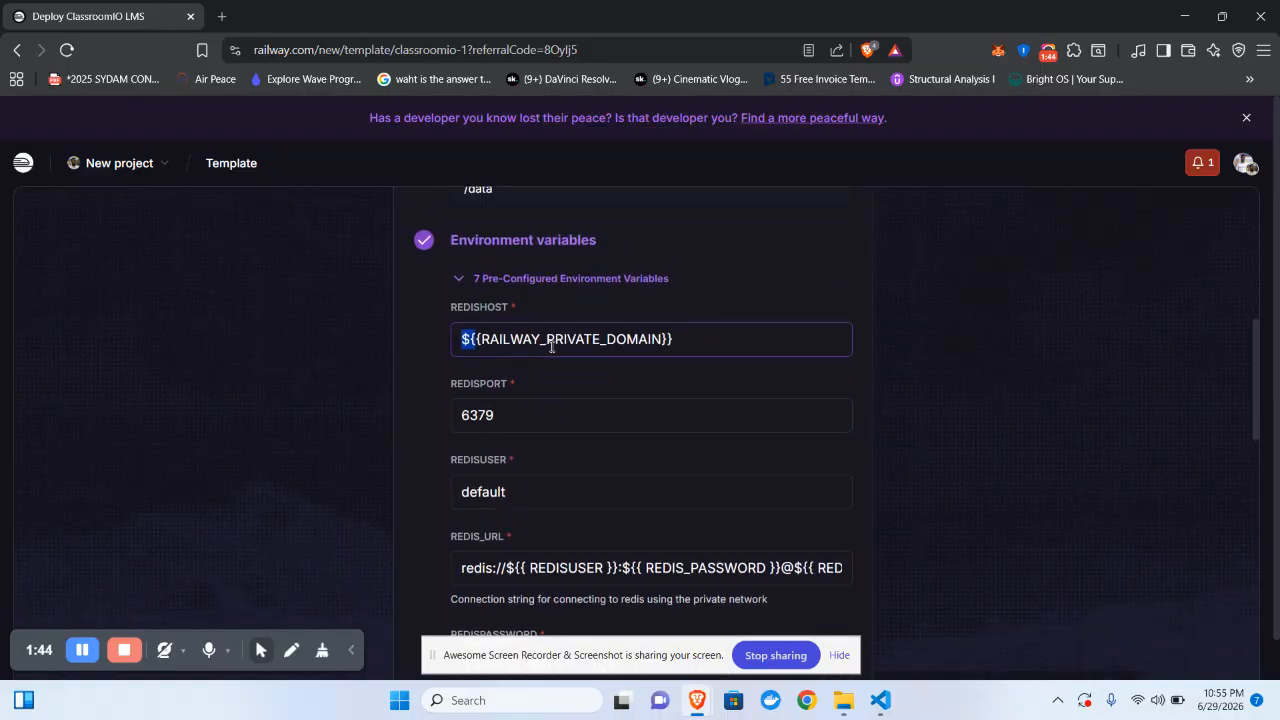
pyautogui.click(458, 345)
# - Save the Redis config so it stays ready to be deployed
pyautogui.scroll(2, 544, 315)
pyautogui.scroll(1, 724, 549)
pyautogui.scroll(1, 724, 549)
pyautogui.scroll(-5, 724, 549)
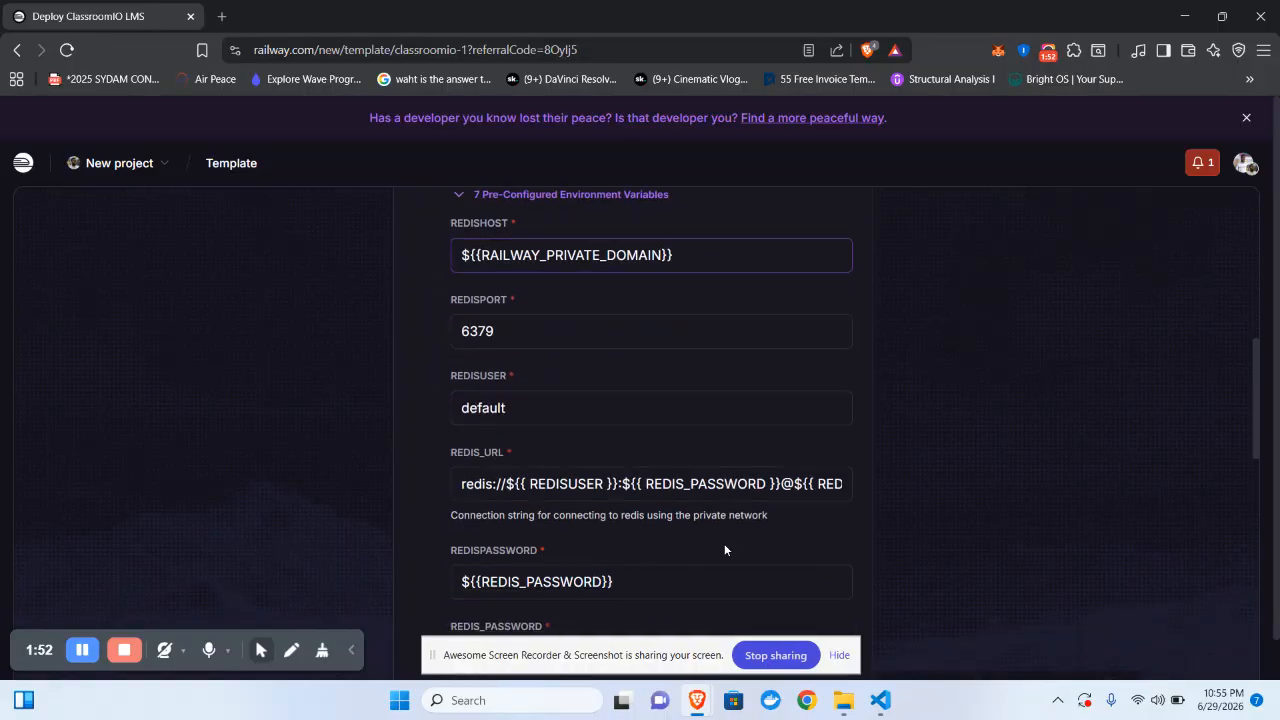
pyautogui.scroll(-2, 724, 549)
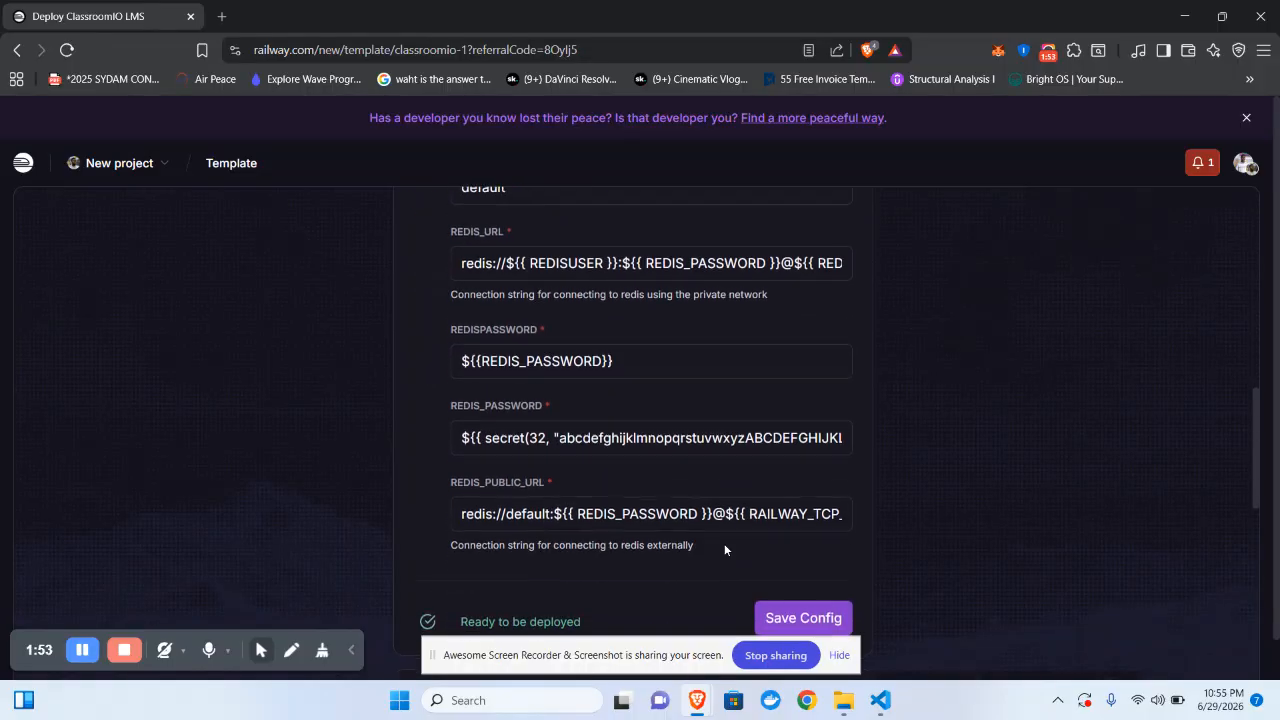
pyautogui.click(790, 618)
pyautogui.scroll(5, 724, 410)
pyautogui.scroll(1, 724, 410)
pyautogui.scroll(-2, 724, 410)
# - Open the cio-dashboard service settings and look through them
pyautogui.click(809, 409)
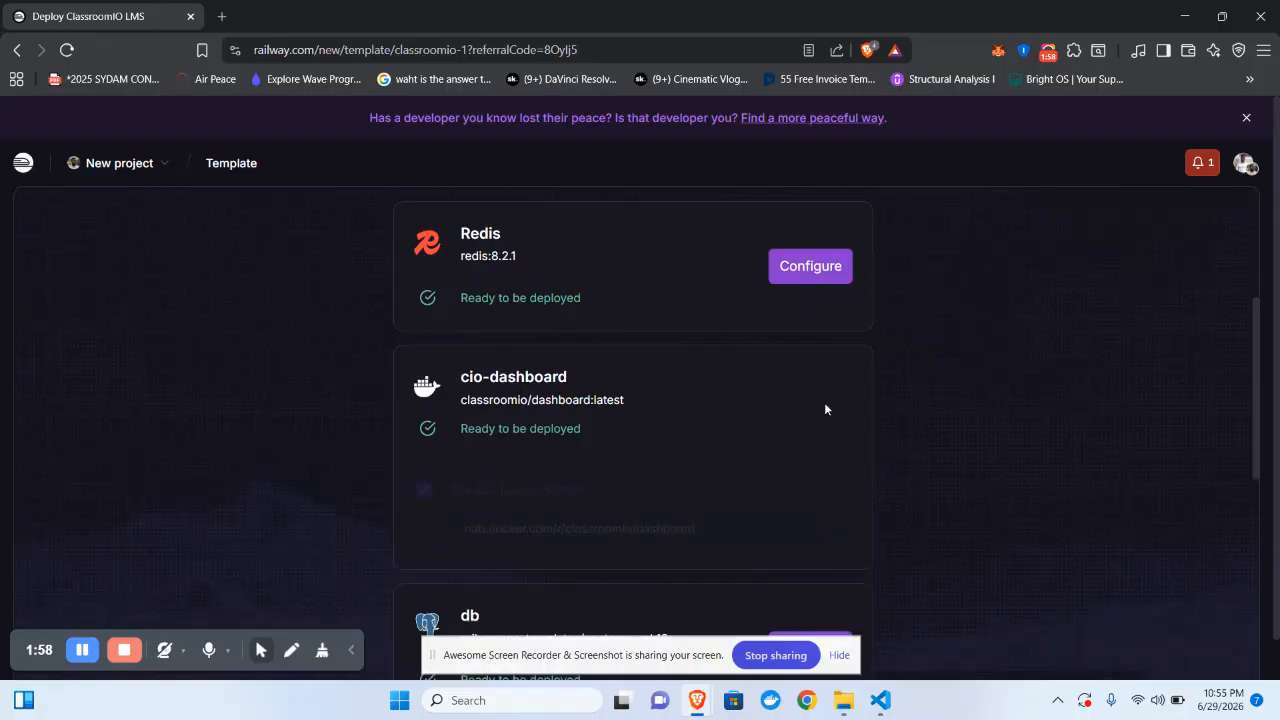
pyautogui.scroll(-3, 826, 409)
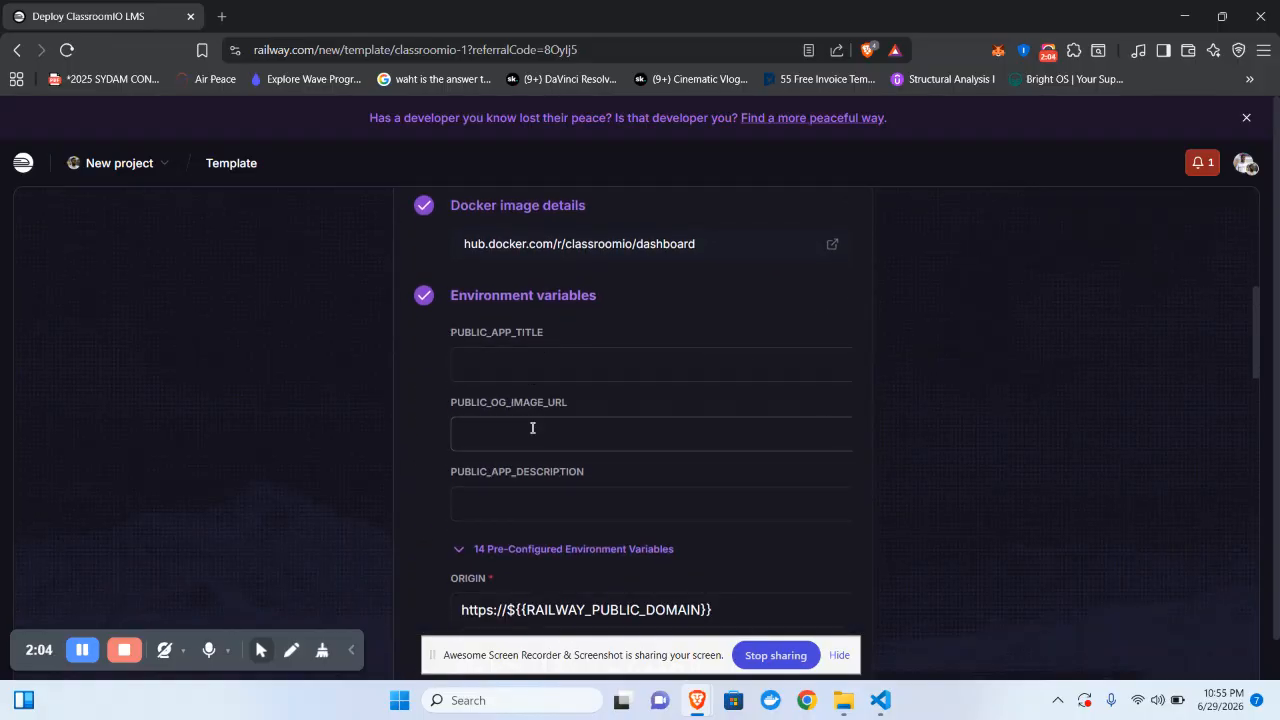
pyautogui.scroll(-1, 590, 390)
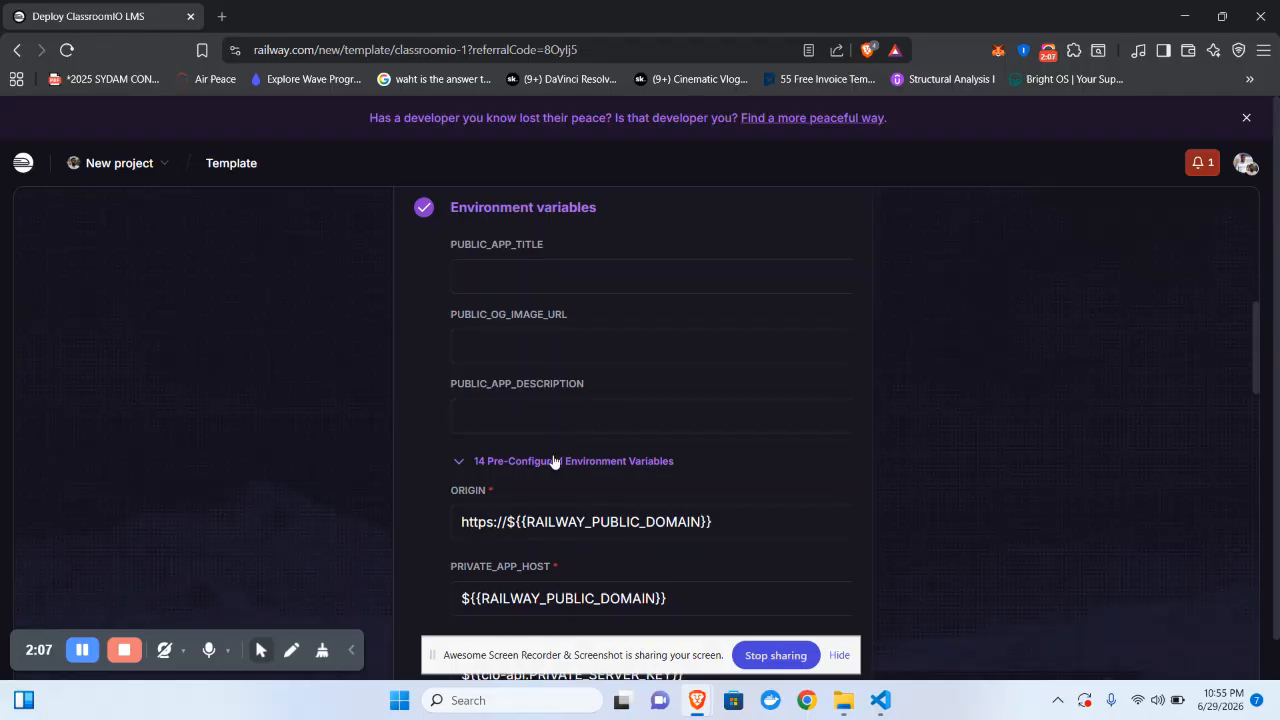
pyautogui.click(553, 461)
pyautogui.scroll(-2, 552, 454)
pyautogui.scroll(1, 523, 300)
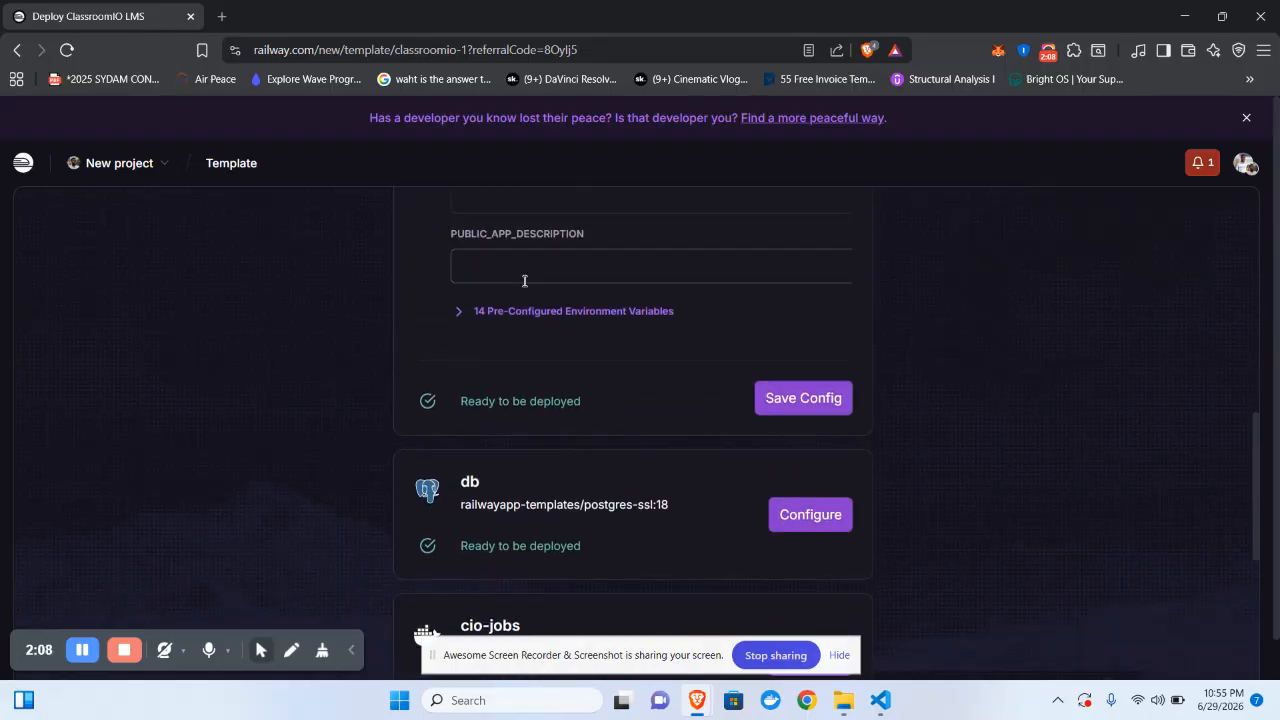
# - Review cio-dashboard's 14 pre-configured variables and save its config
pyautogui.click(524, 311)
pyautogui.scroll(-3, 524, 313)
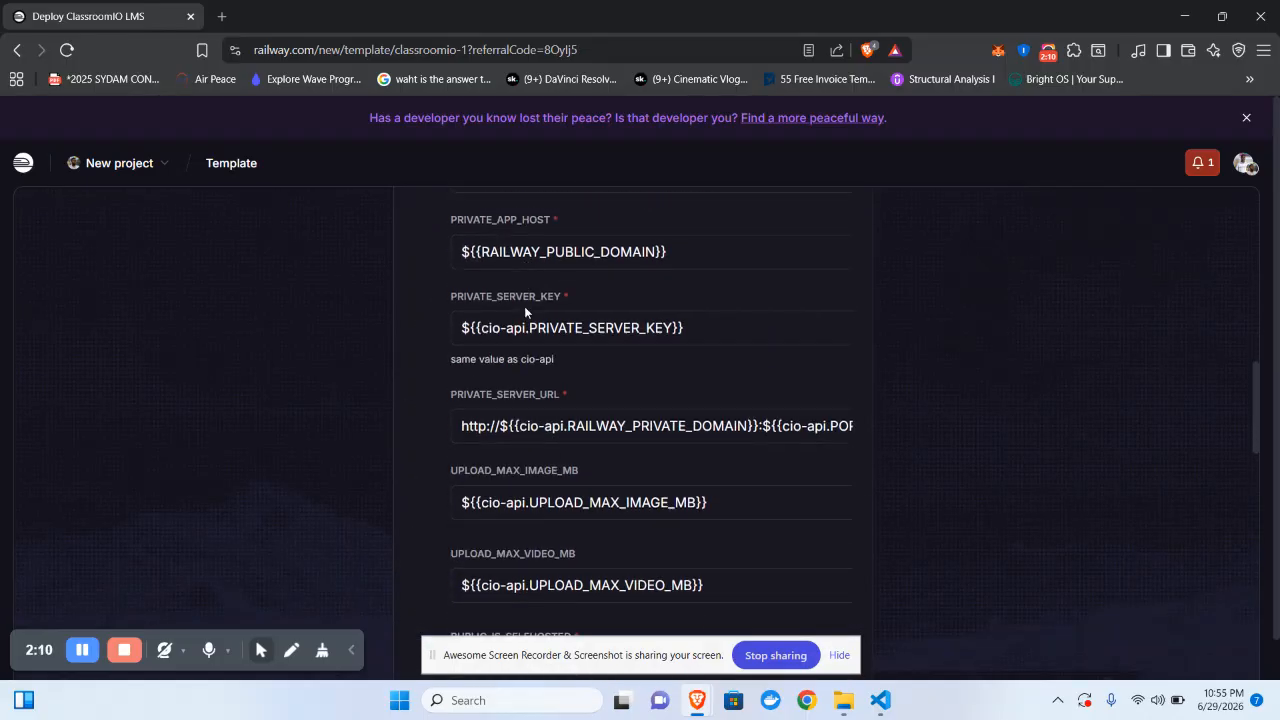
pyautogui.scroll(-2, 524, 310)
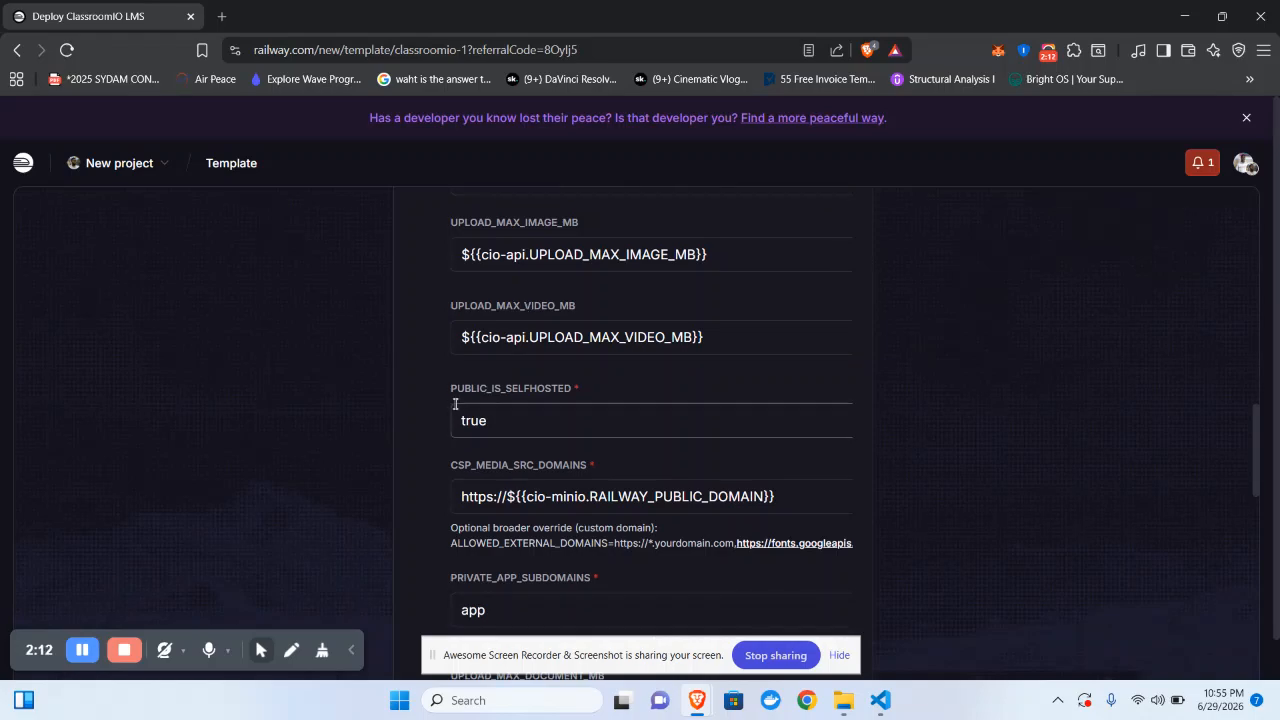
pyautogui.scroll(-9, 455, 404)
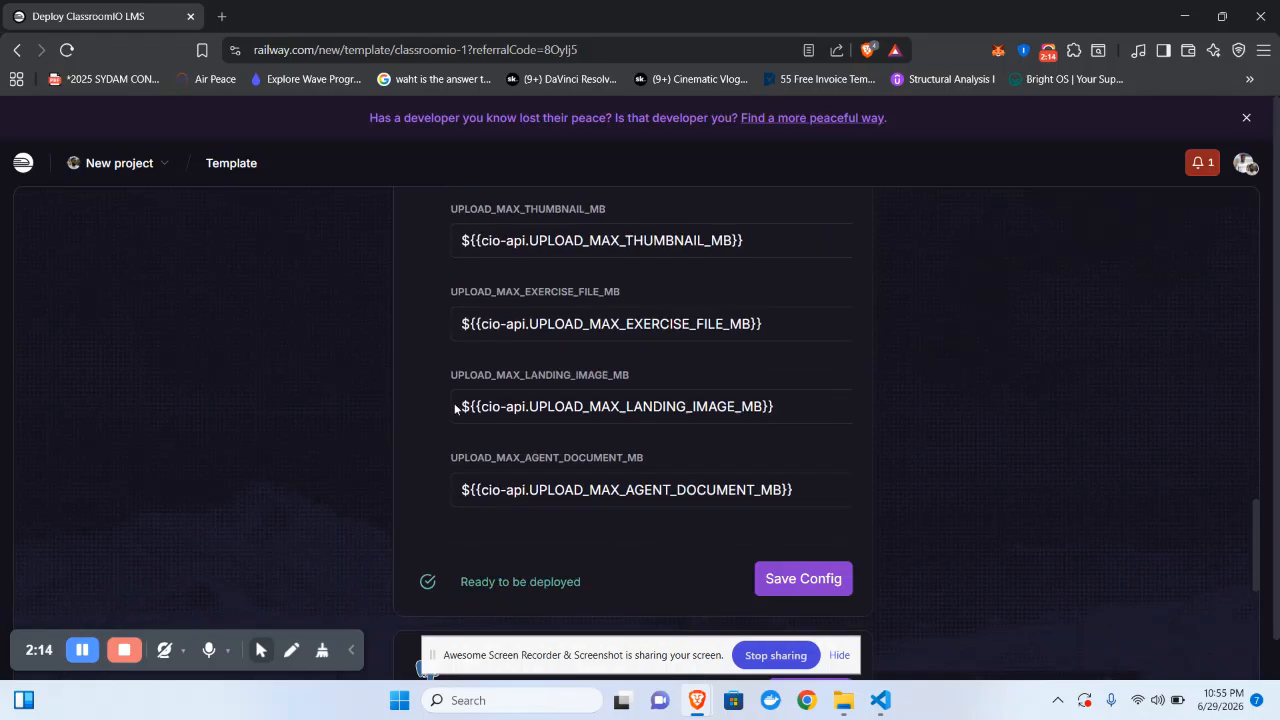
pyautogui.click(779, 411)
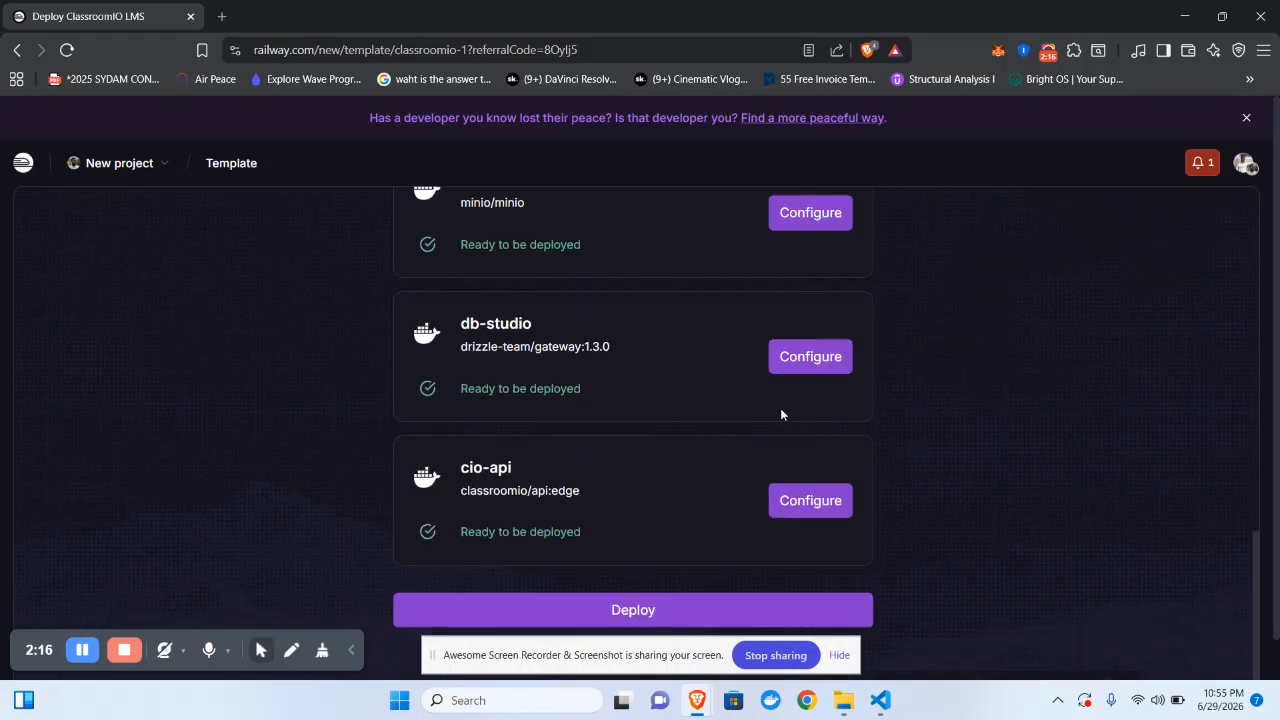
pyautogui.scroll(4, 782, 415)
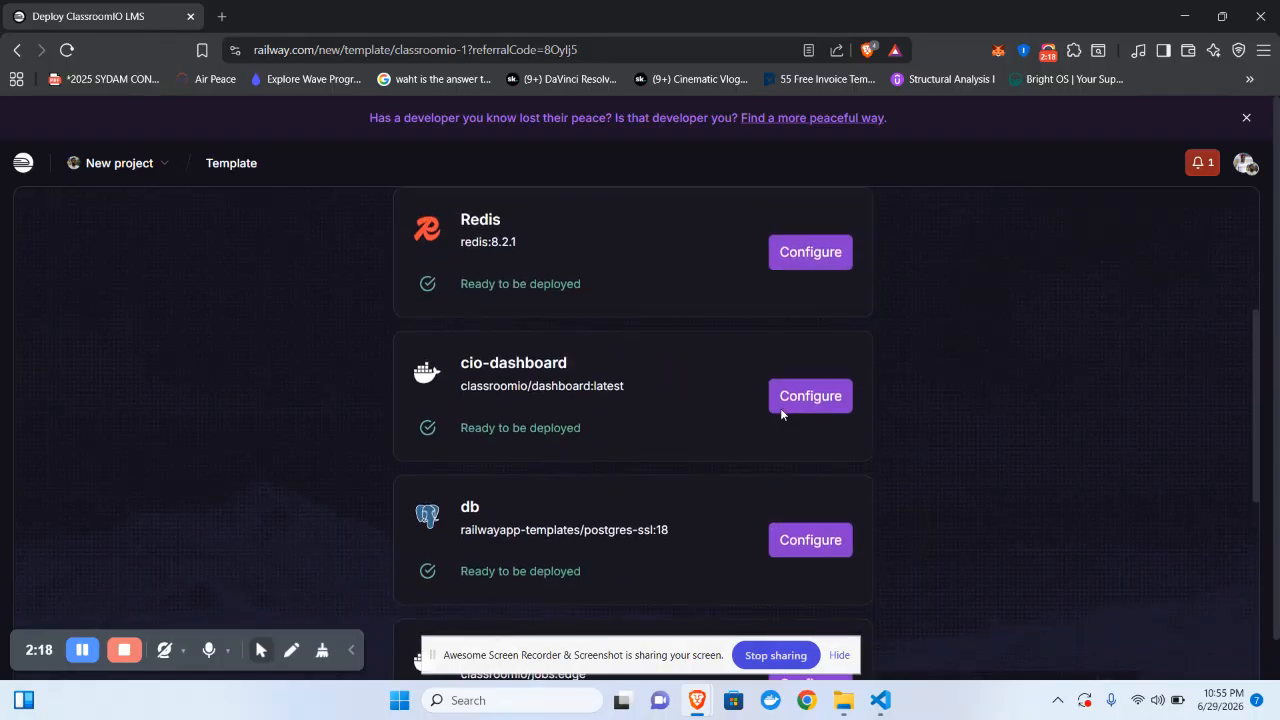
pyautogui.scroll(-2, 782, 414)
pyautogui.scroll(-1, 829, 371)
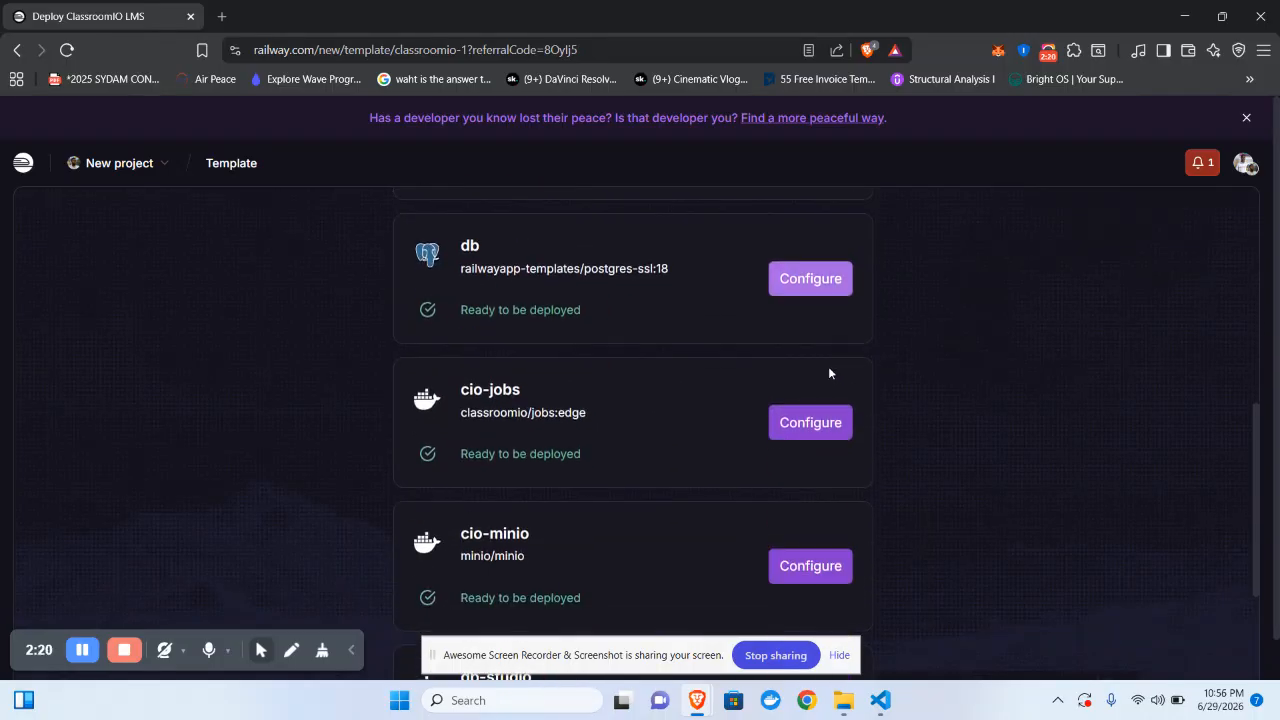
# - Check the db service's 13 Postgres variables and save its config
pyautogui.click(820, 418)
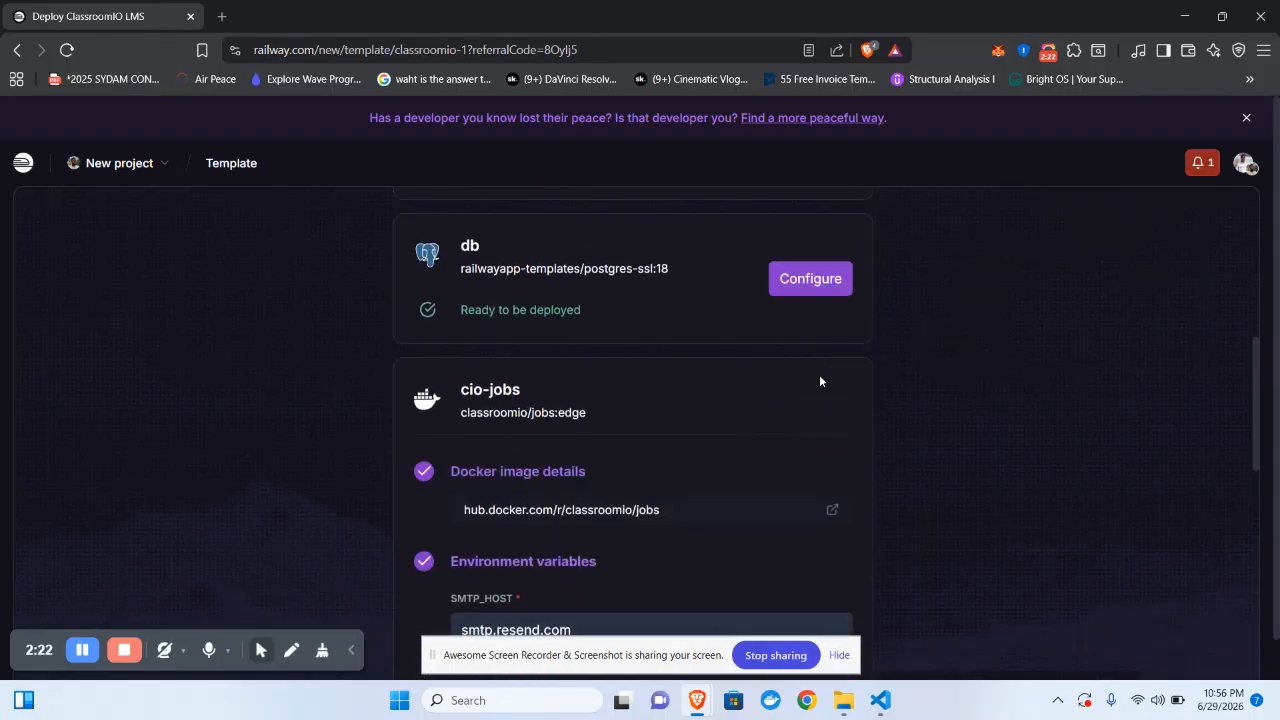
pyautogui.click(806, 288)
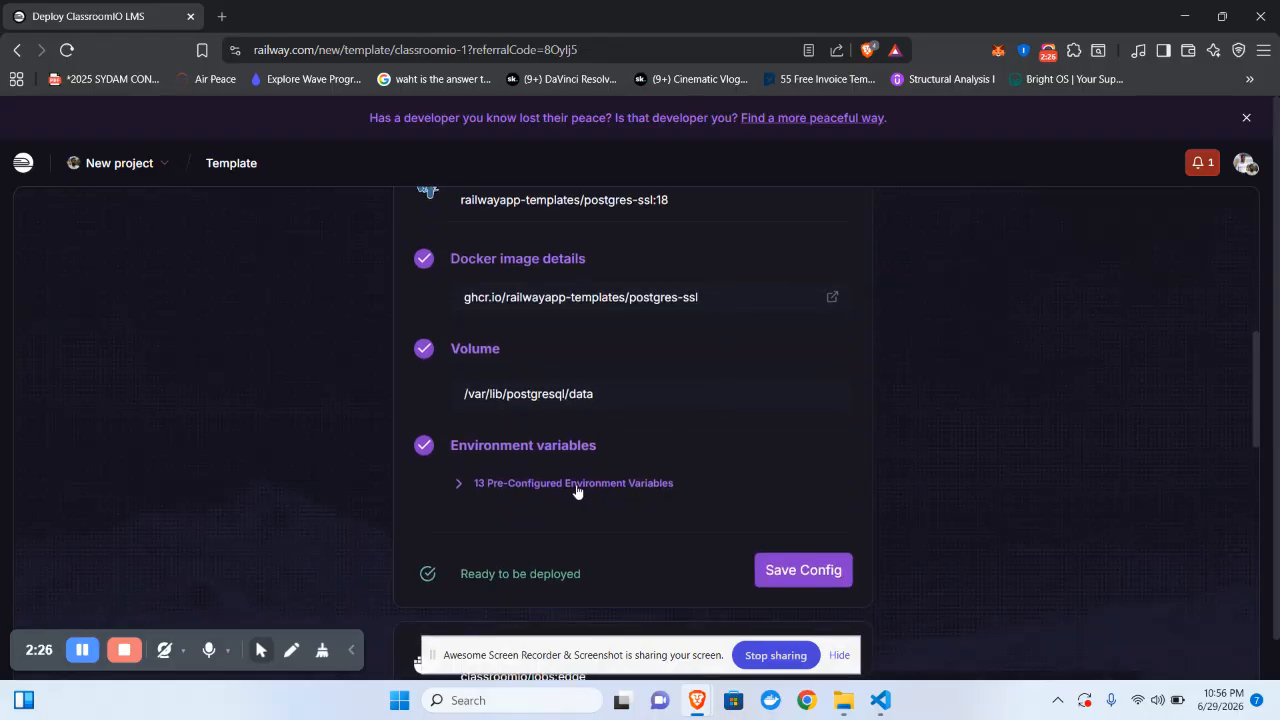
pyautogui.click(580, 491)
pyautogui.scroll(-3, 576, 492)
pyautogui.scroll(-7, 576, 490)
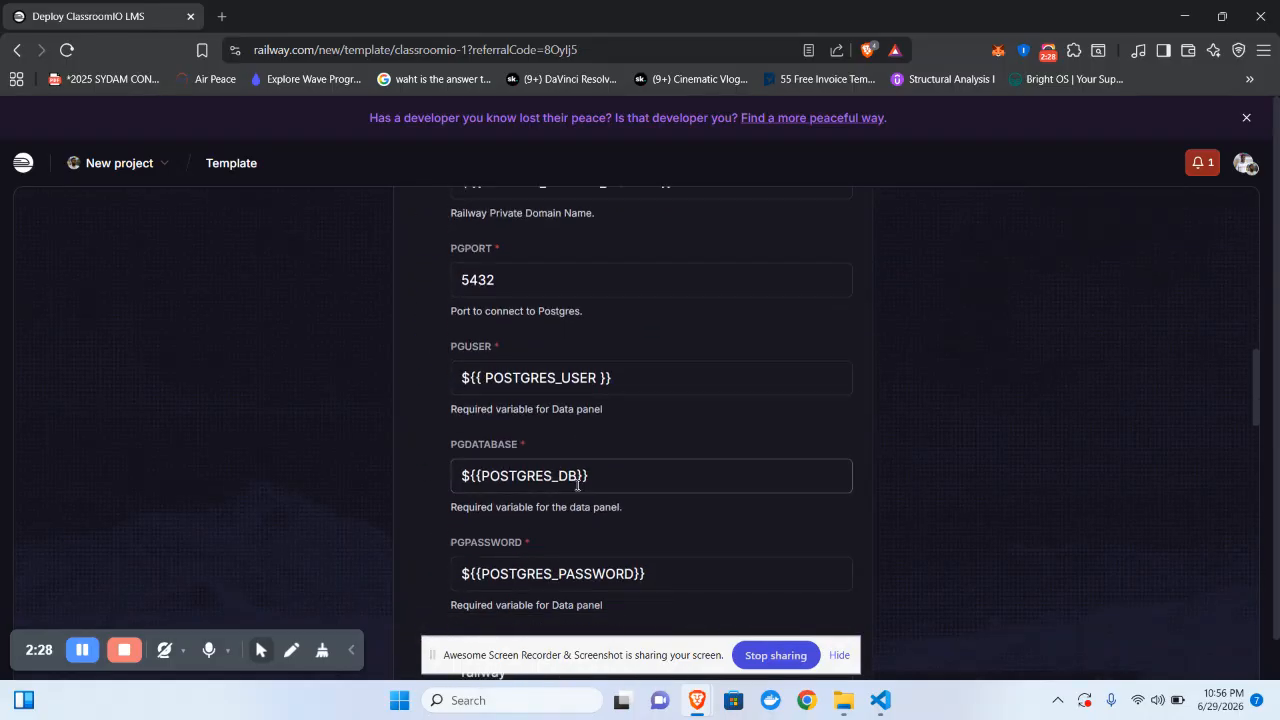
pyautogui.scroll(-3, 576, 484)
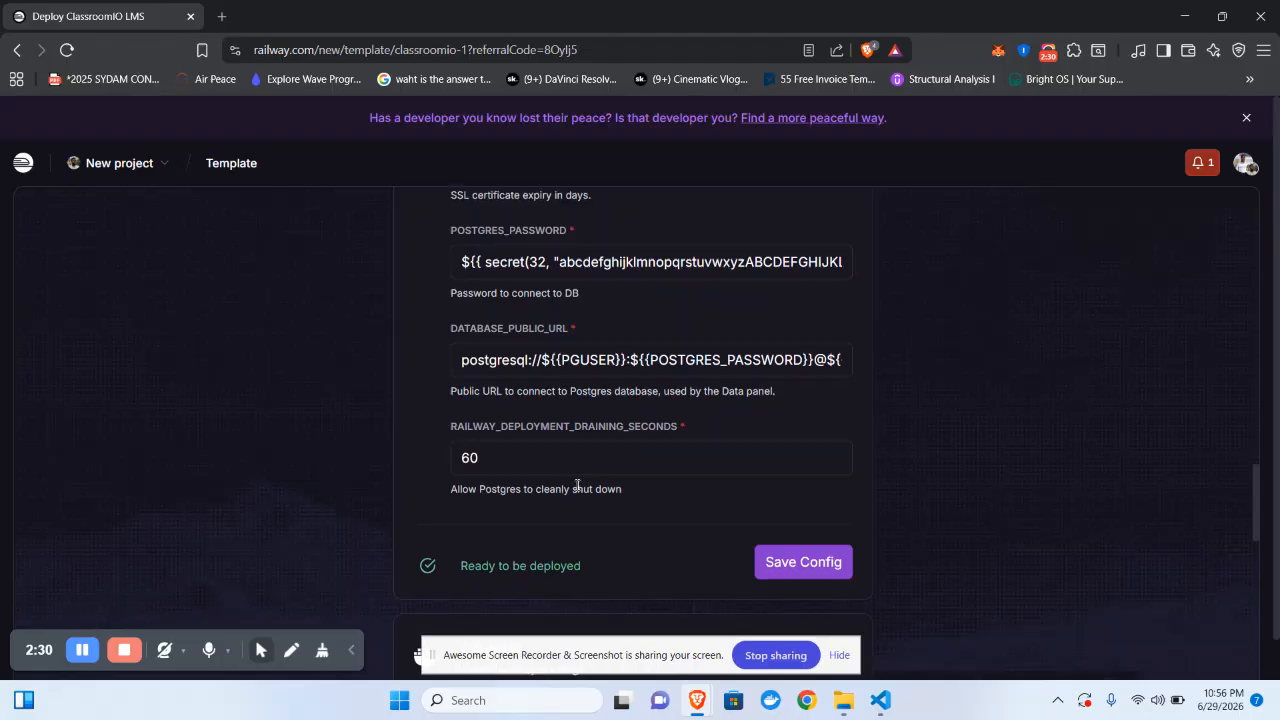
pyautogui.click(770, 557)
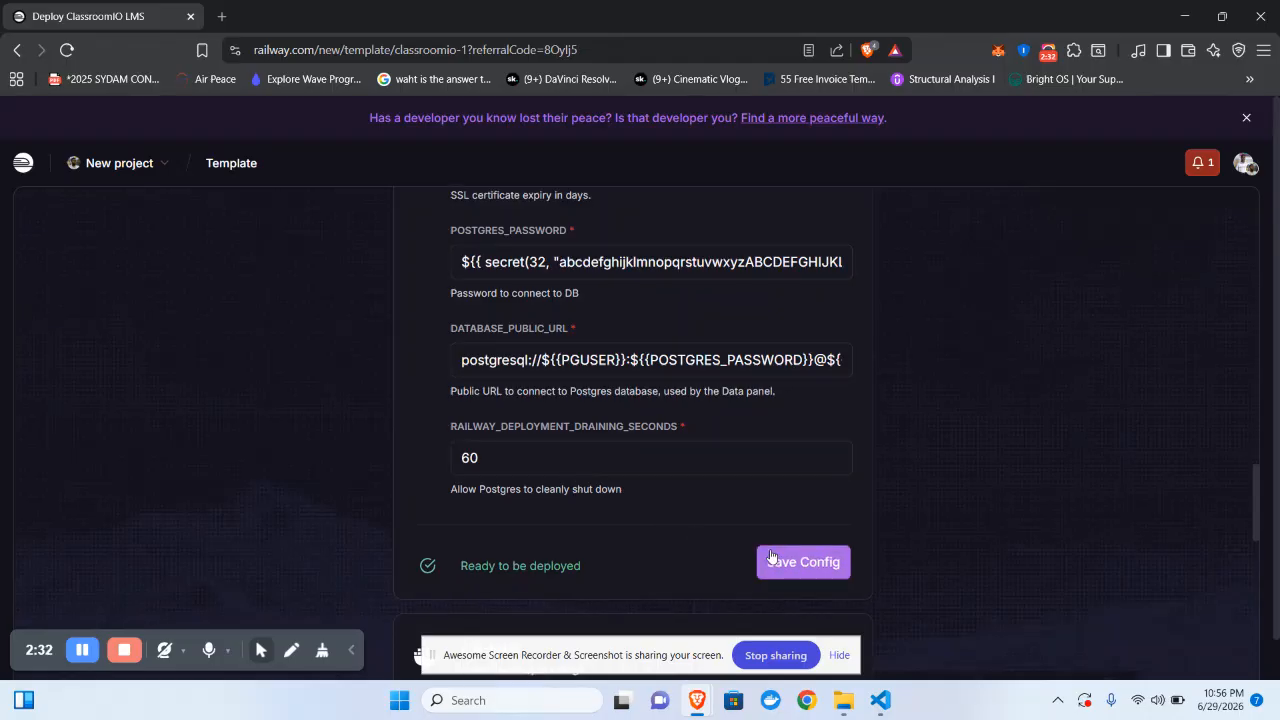
# - Look over the cio-jobs SMTP fields
pyautogui.scroll(2, 770, 552)
pyautogui.scroll(2, 772, 556)
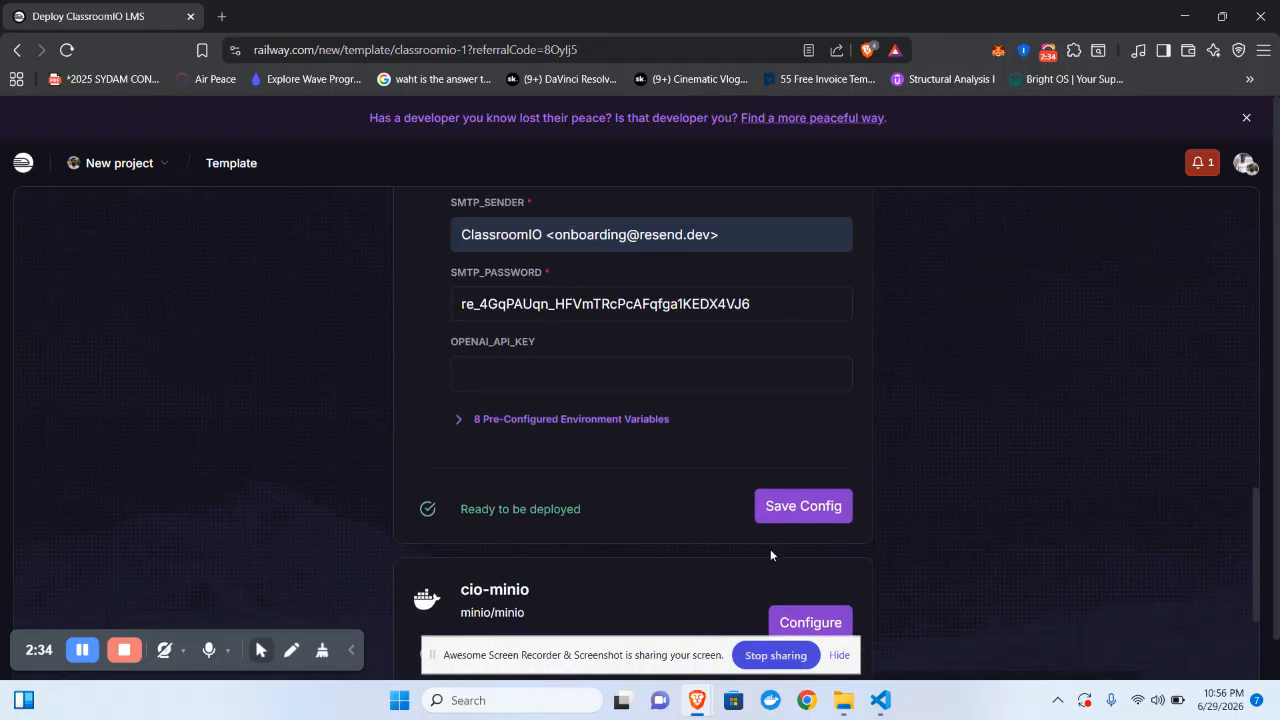
pyautogui.scroll(-2, 772, 556)
pyautogui.scroll(4, 772, 556)
pyautogui.scroll(2, 770, 555)
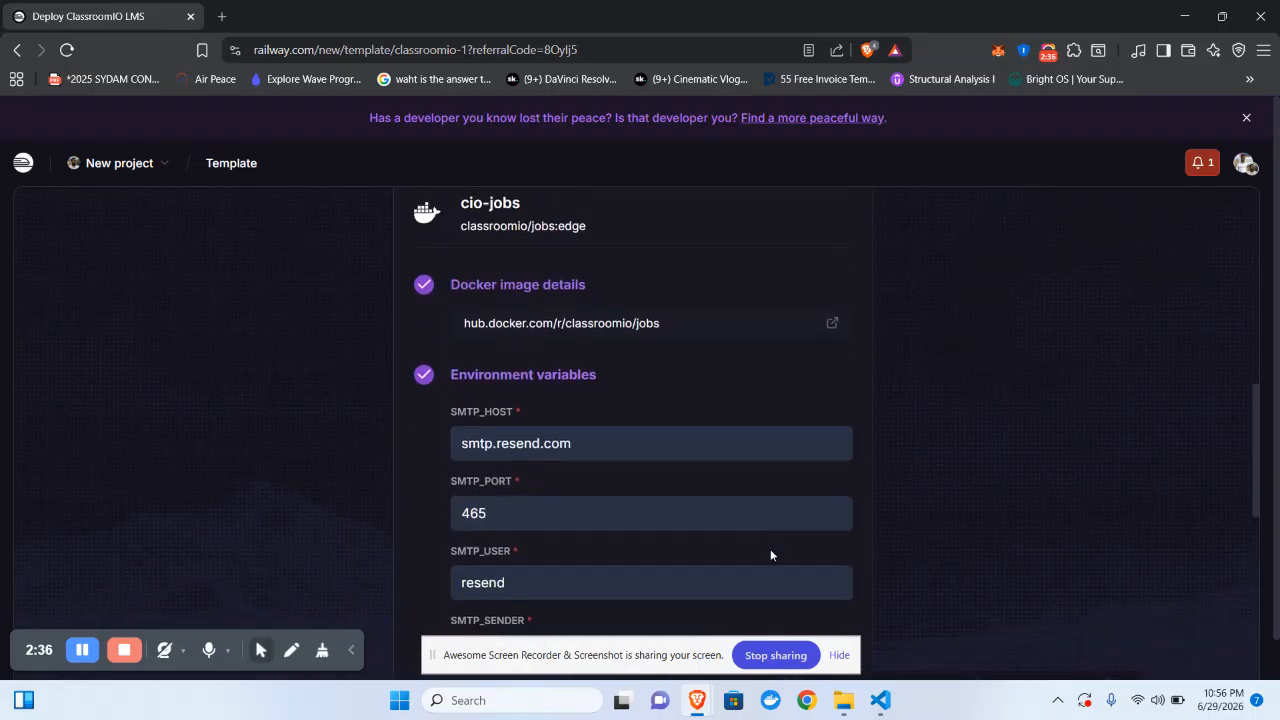
pyautogui.scroll(-1, 770, 555)
pyautogui.scroll(2, 770, 552)
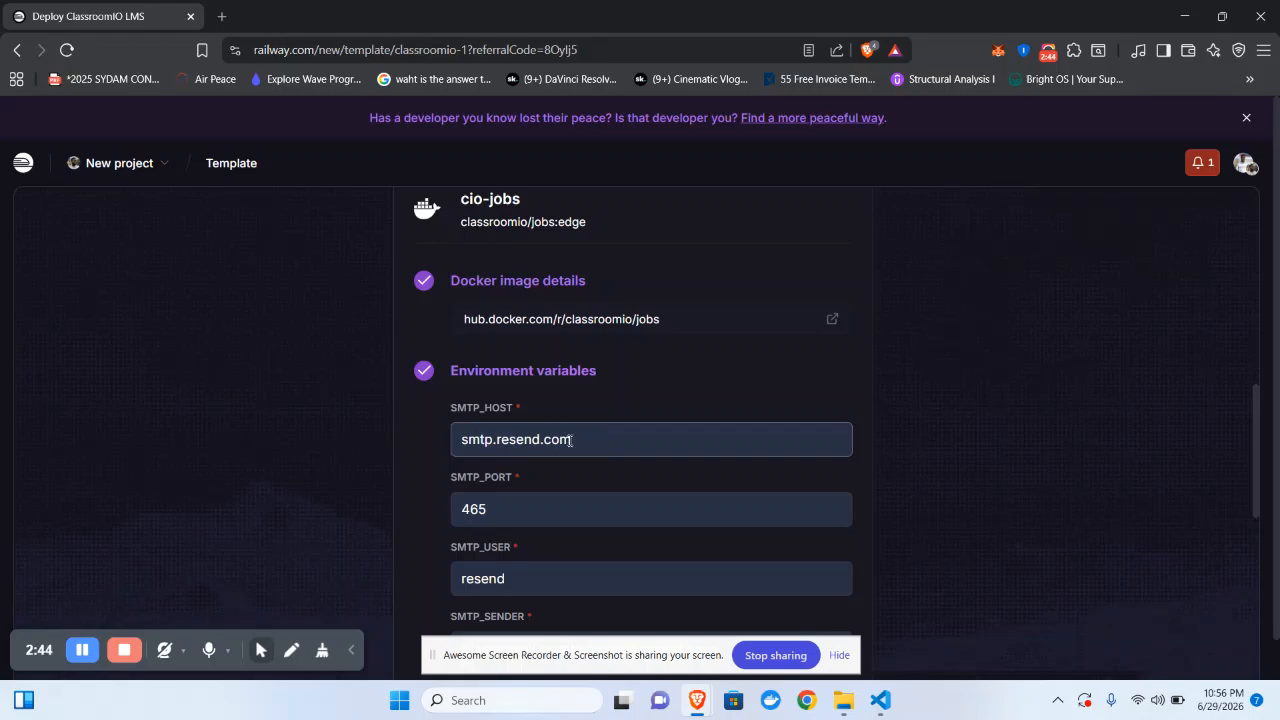
pyautogui.scroll(-1, 554, 486)
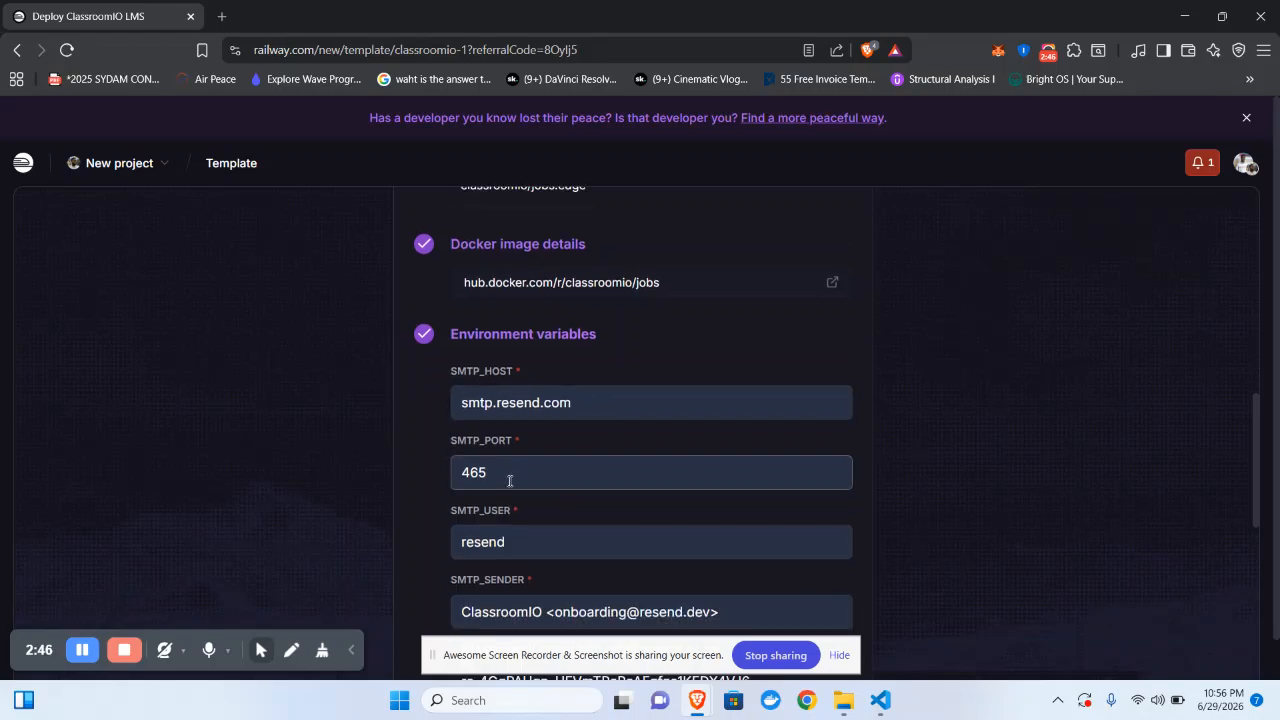
pyautogui.scroll(-3, 509, 481)
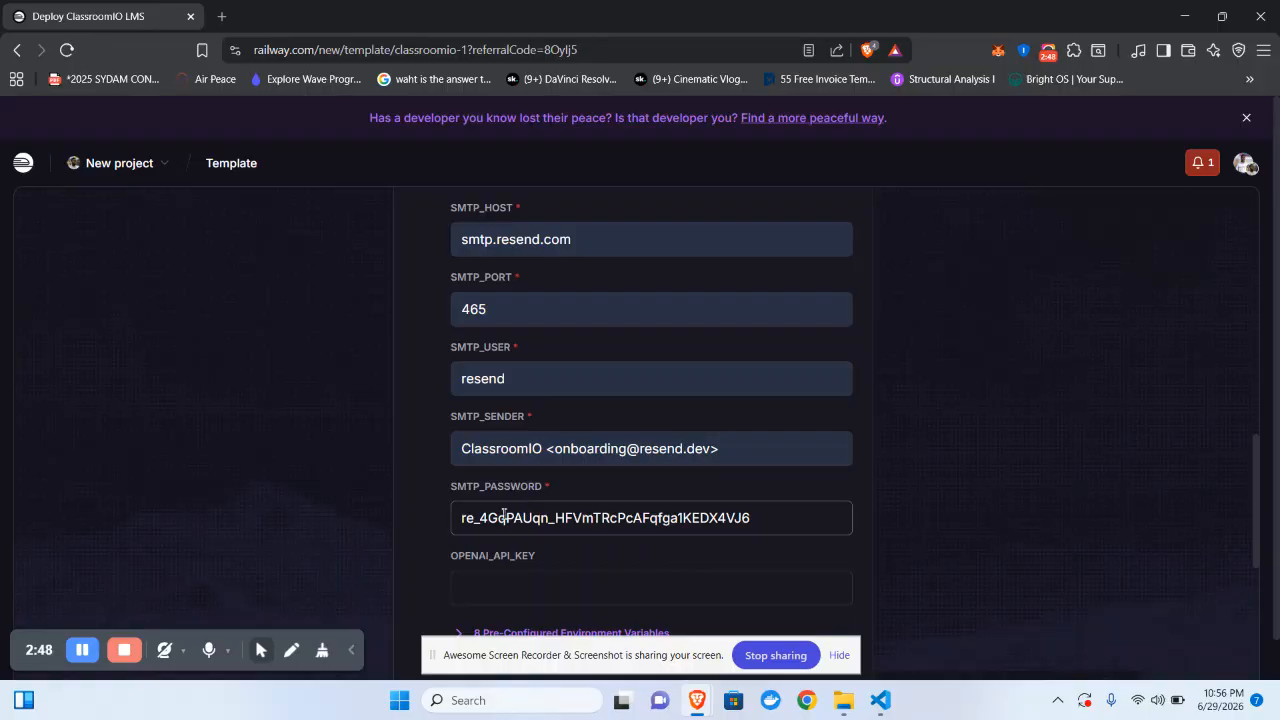
pyautogui.scroll(-3, 506, 516)
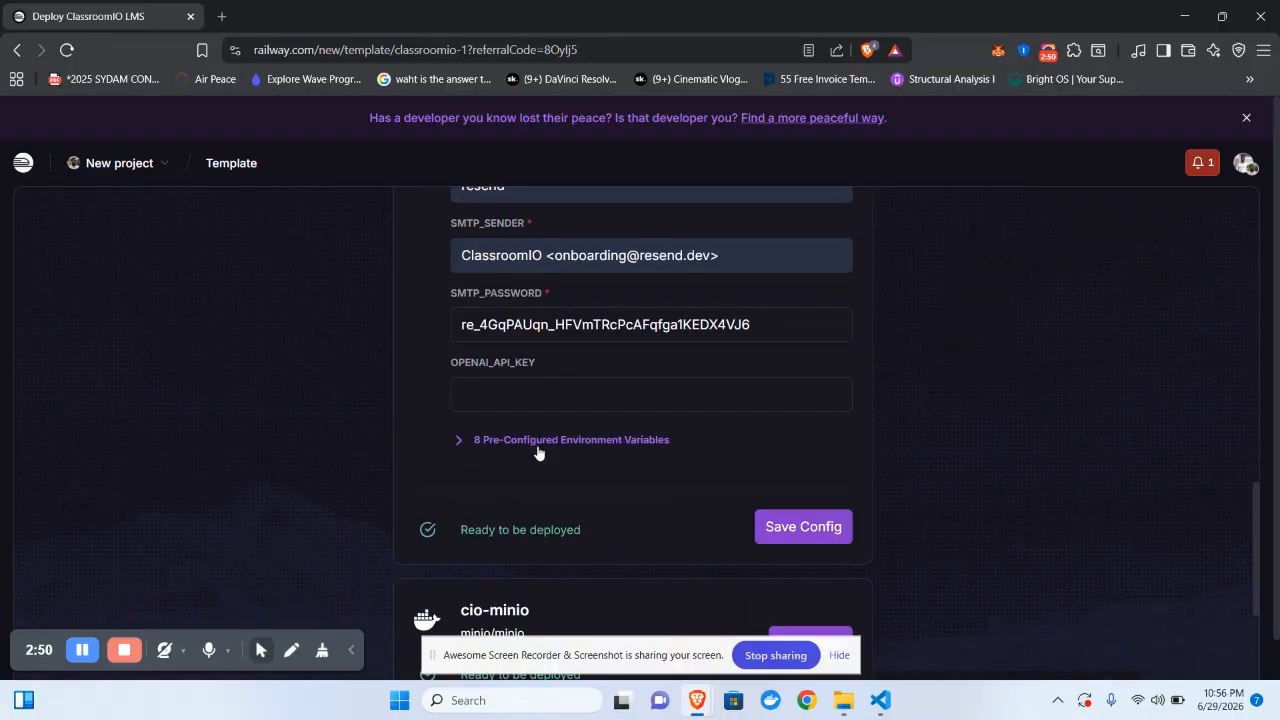
# - Review cio-jobs' 8 pre-configured variables, including OBJECT_STORAGE_PUBLIC_ENDPOINT, and save its config
pyautogui.click(538, 442)
pyautogui.scroll(-4, 538, 450)
pyautogui.scroll(-2, 538, 450)
pyautogui.scroll(-2, 538, 448)
pyautogui.moveTo(522, 334); pyautogui.dragTo(551, 334)
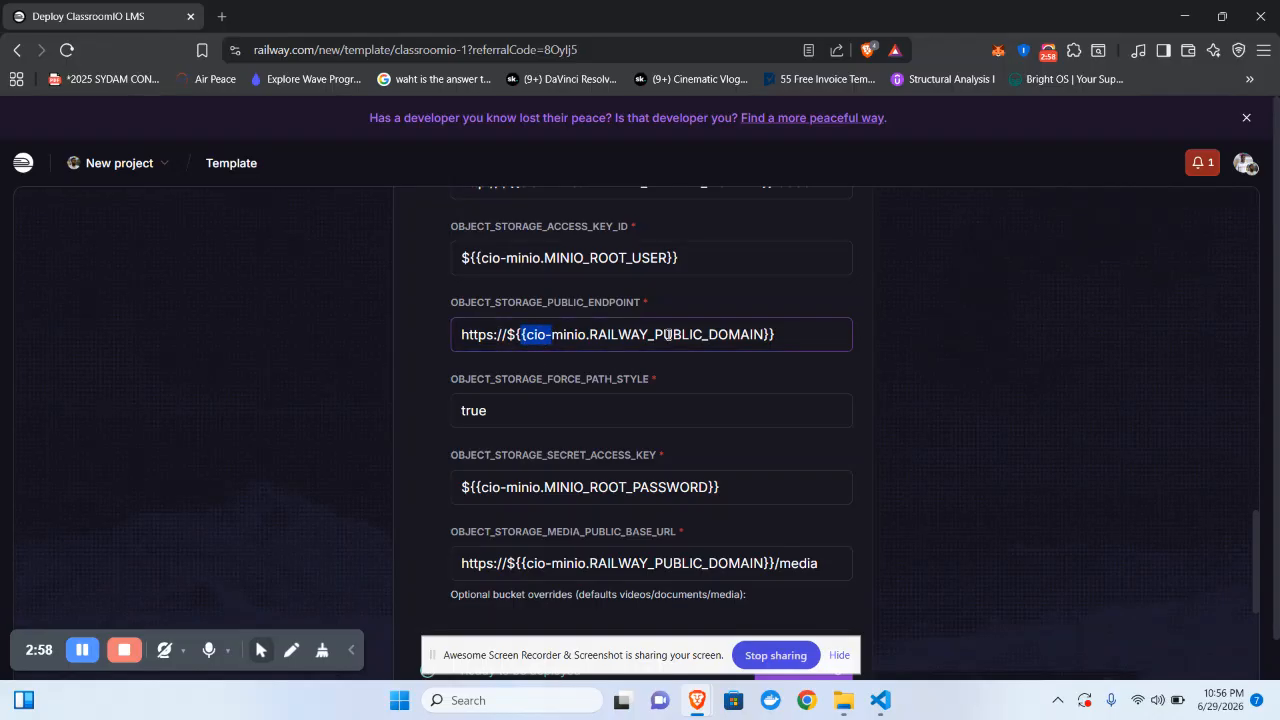
pyautogui.scroll(-2, 668, 334)
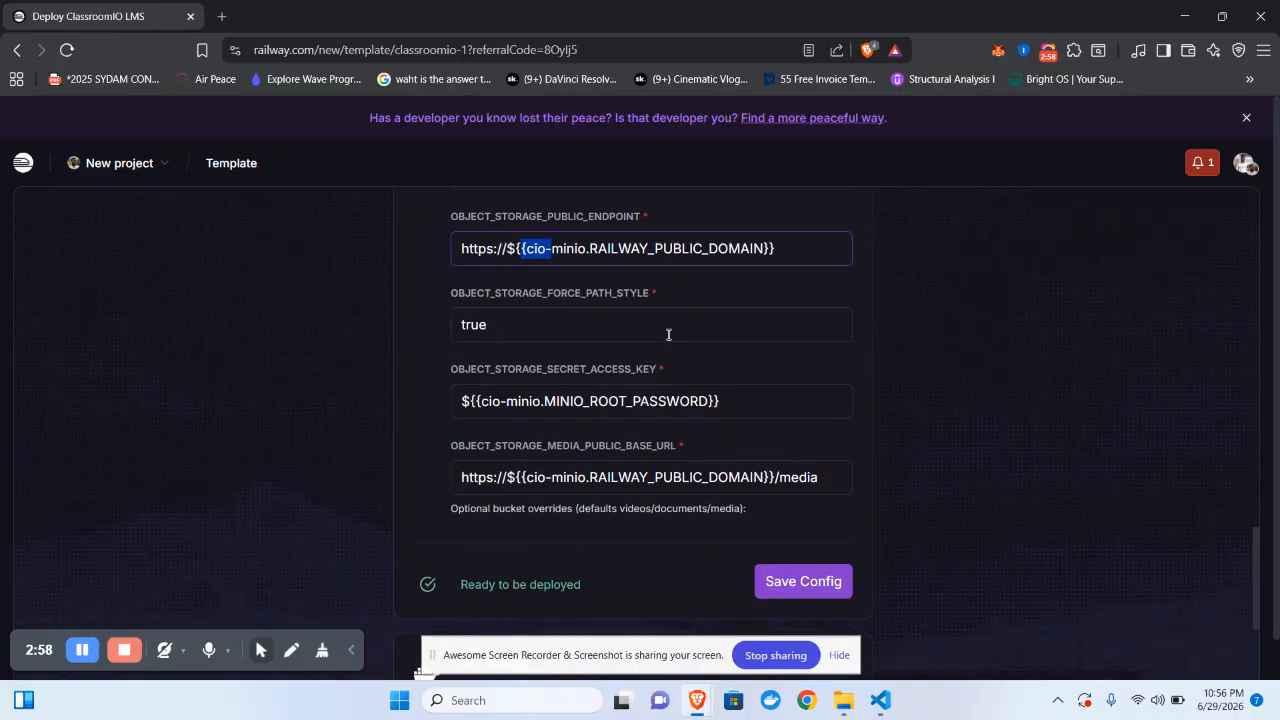
pyautogui.click(792, 572)
pyautogui.scroll(3, 791, 564)
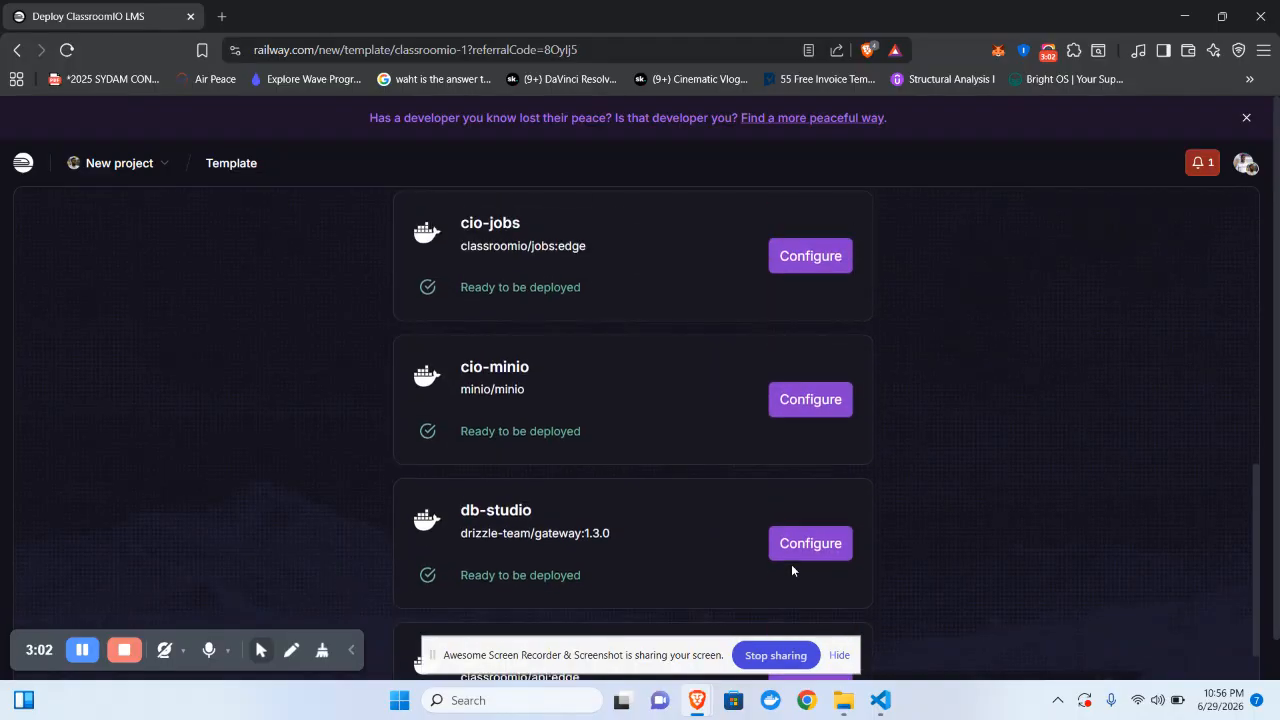
pyautogui.scroll(-1, 791, 569)
# - Save the cio-minio service configuration
pyautogui.click(800, 316)
pyautogui.scroll(-2, 650, 500)
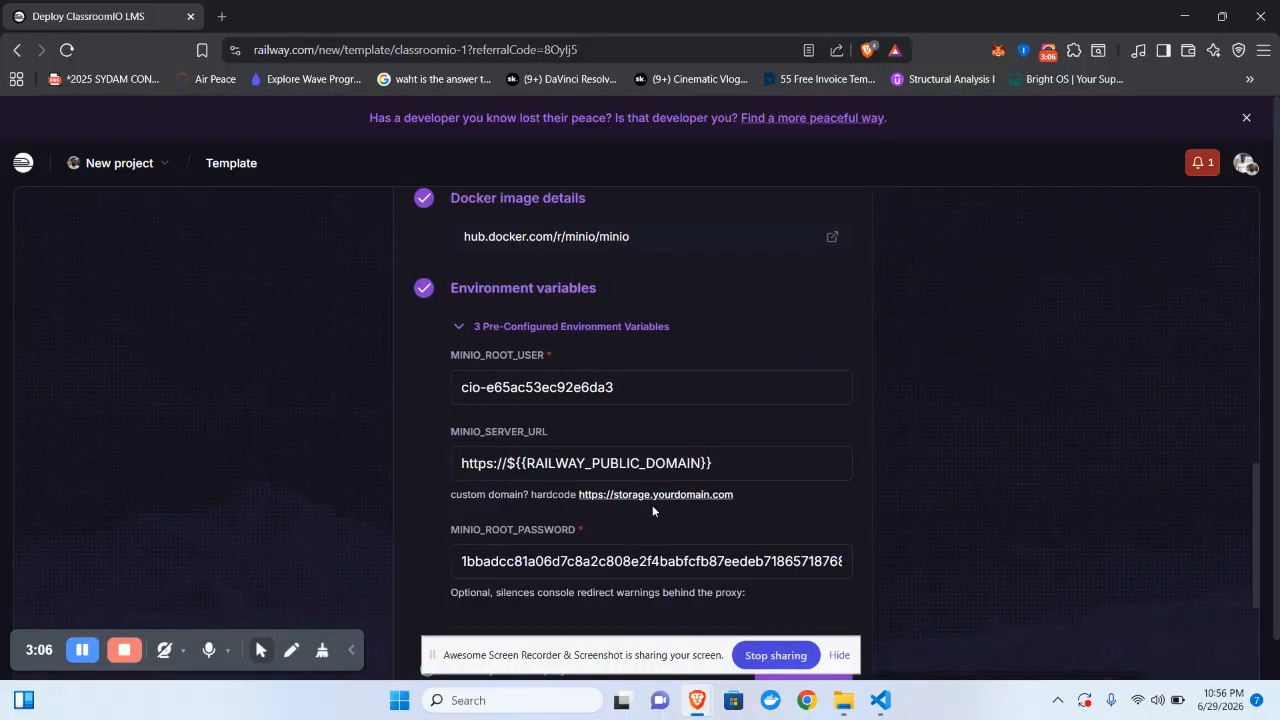
pyautogui.scroll(-1, 589, 421)
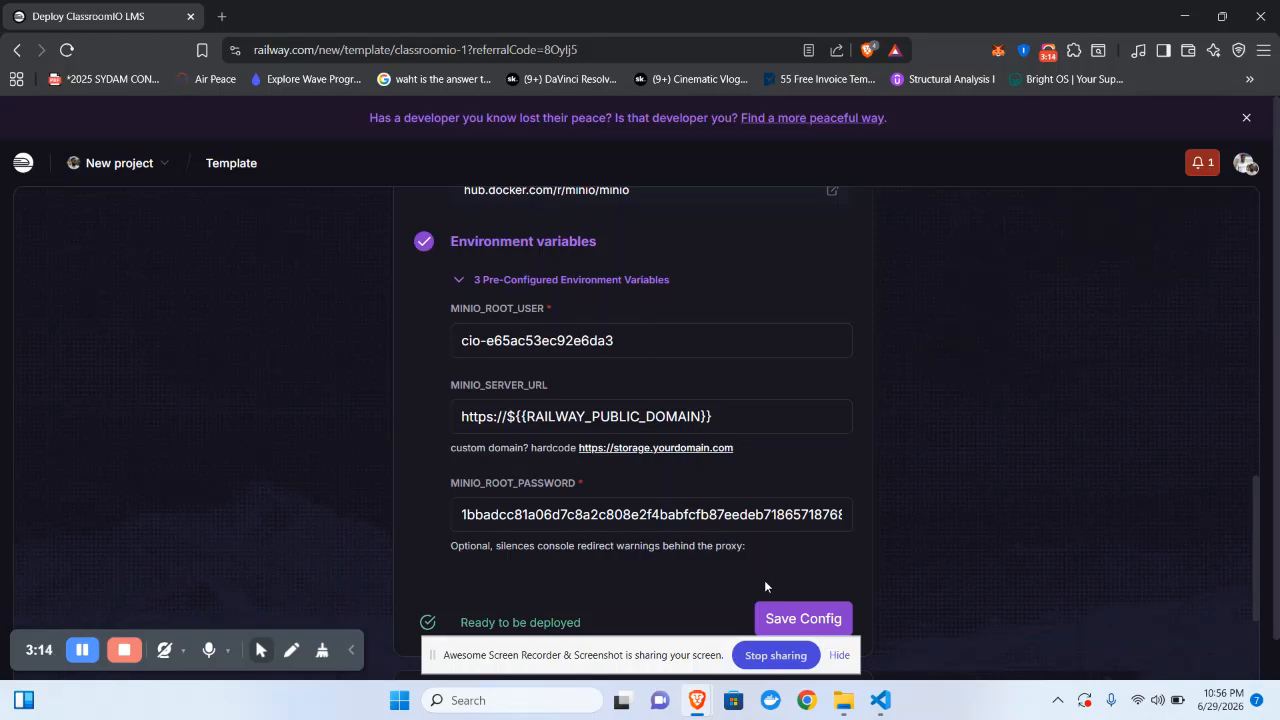
pyautogui.click(785, 616)
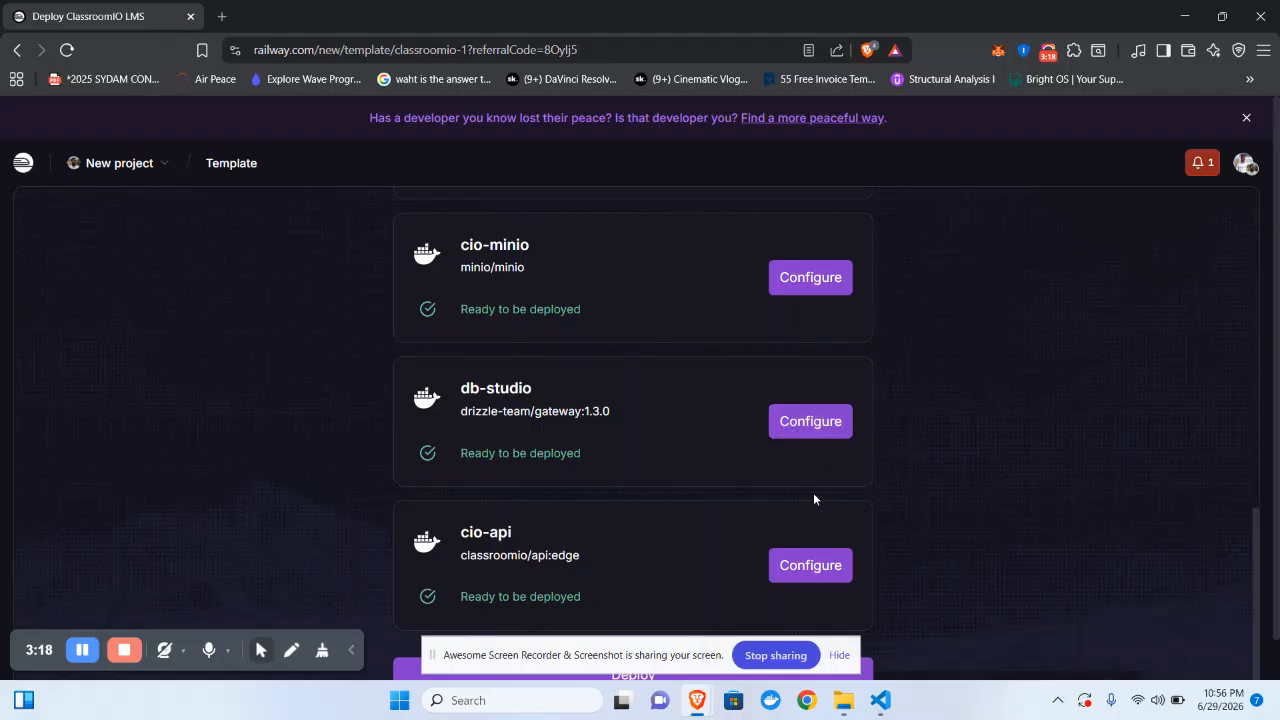
# - Check db-studio's 4 pre-configured variables and save its config
pyautogui.click(808, 421)
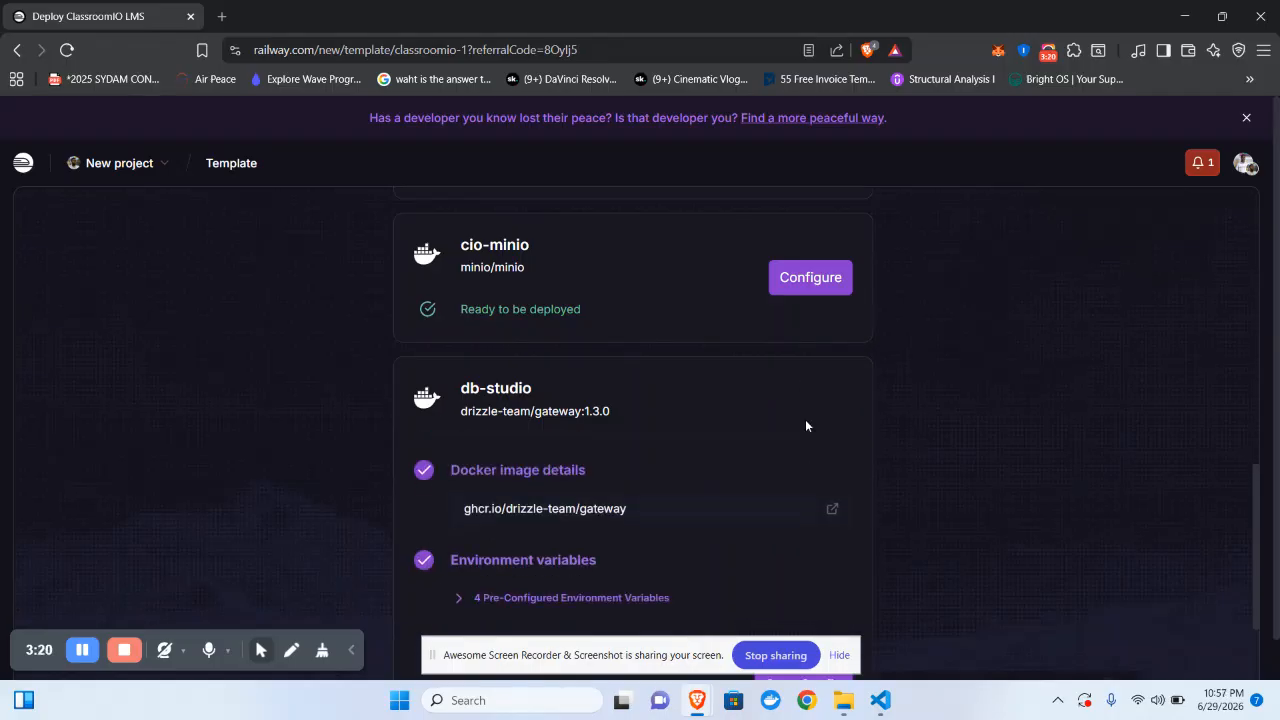
pyautogui.scroll(-1, 805, 419)
pyautogui.click(636, 490)
pyautogui.scroll(-2, 637, 489)
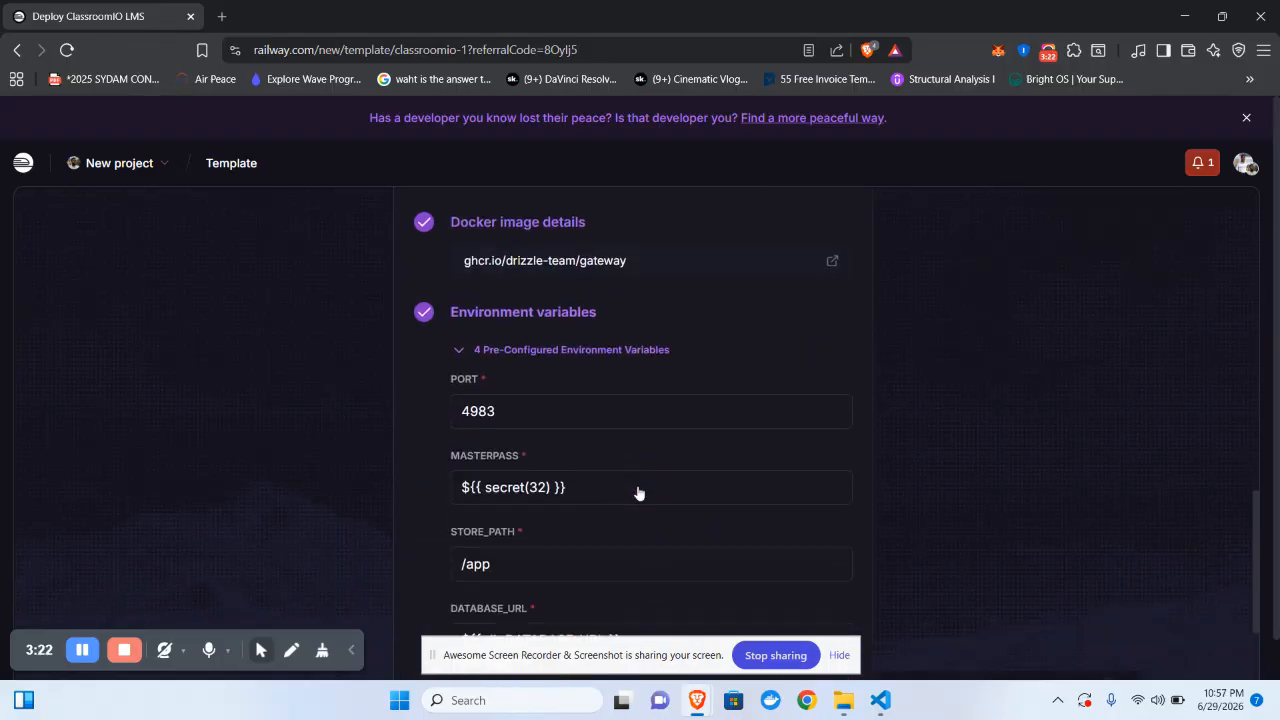
pyautogui.scroll(-2, 638, 487)
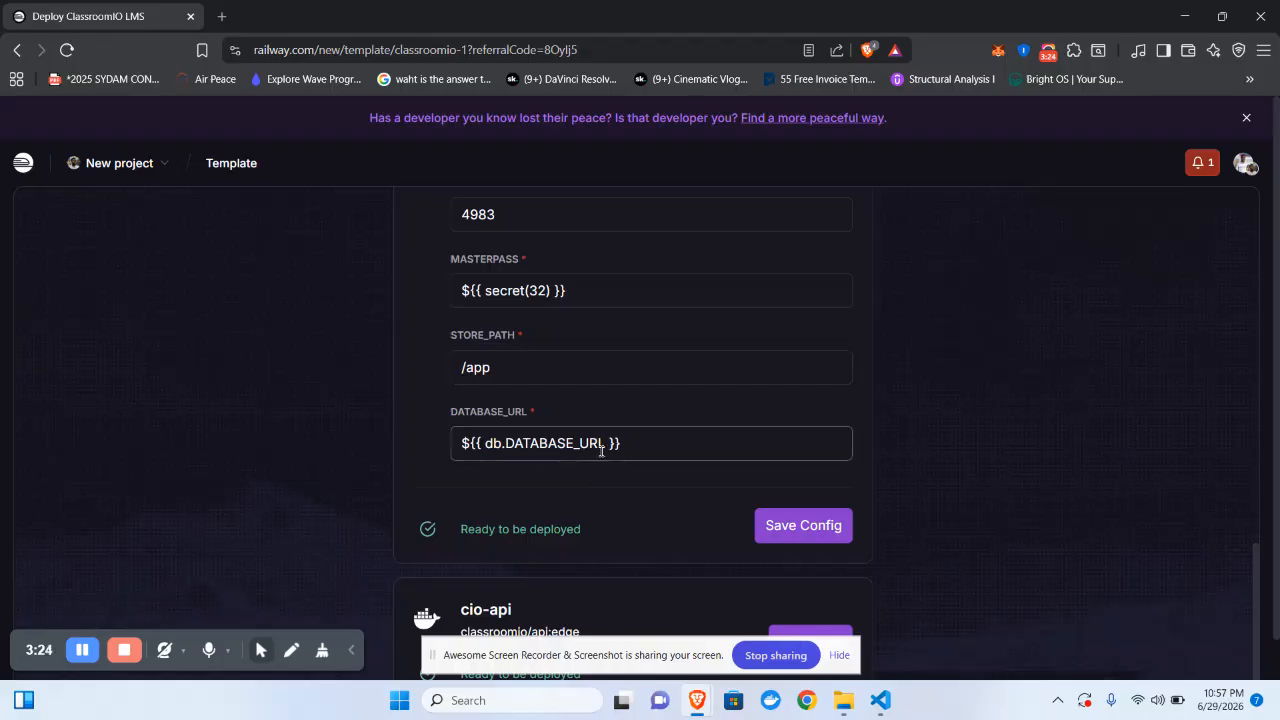
pyautogui.click(785, 527)
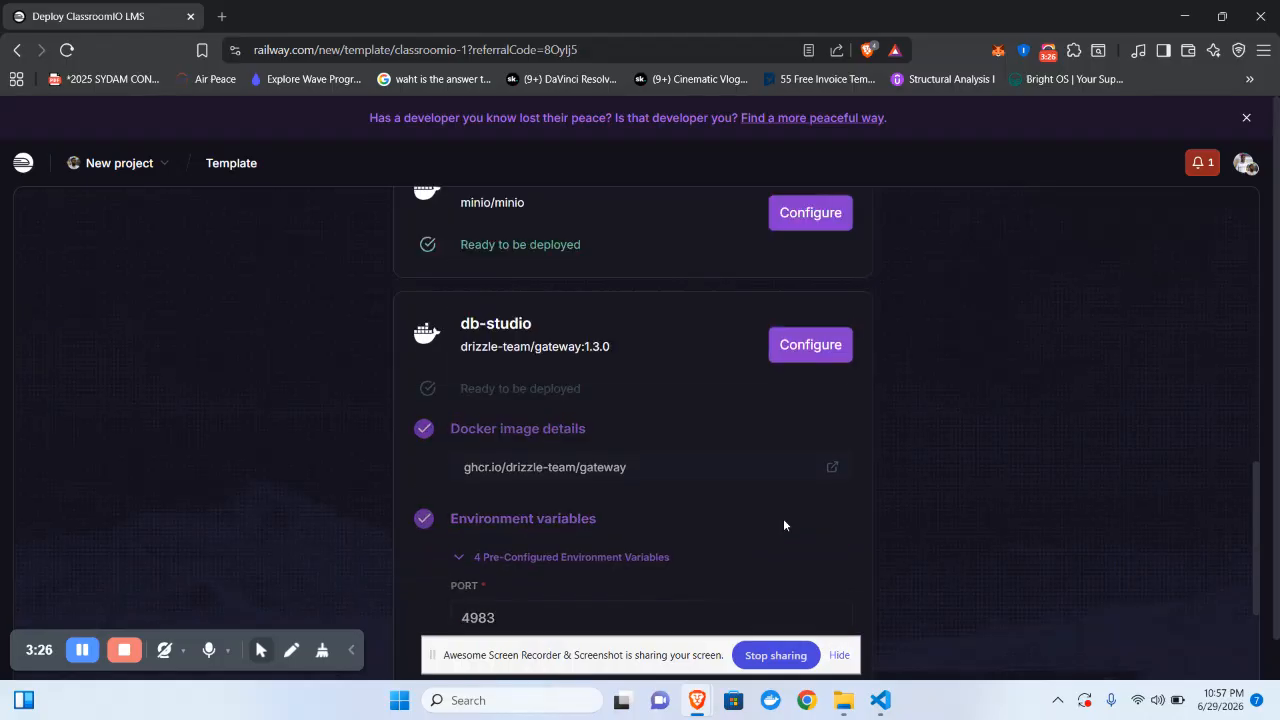
pyautogui.scroll(-1, 788, 506)
# - Review and save cio-api's environment variables, then deploy the template as a new project
pyautogui.click(831, 457)
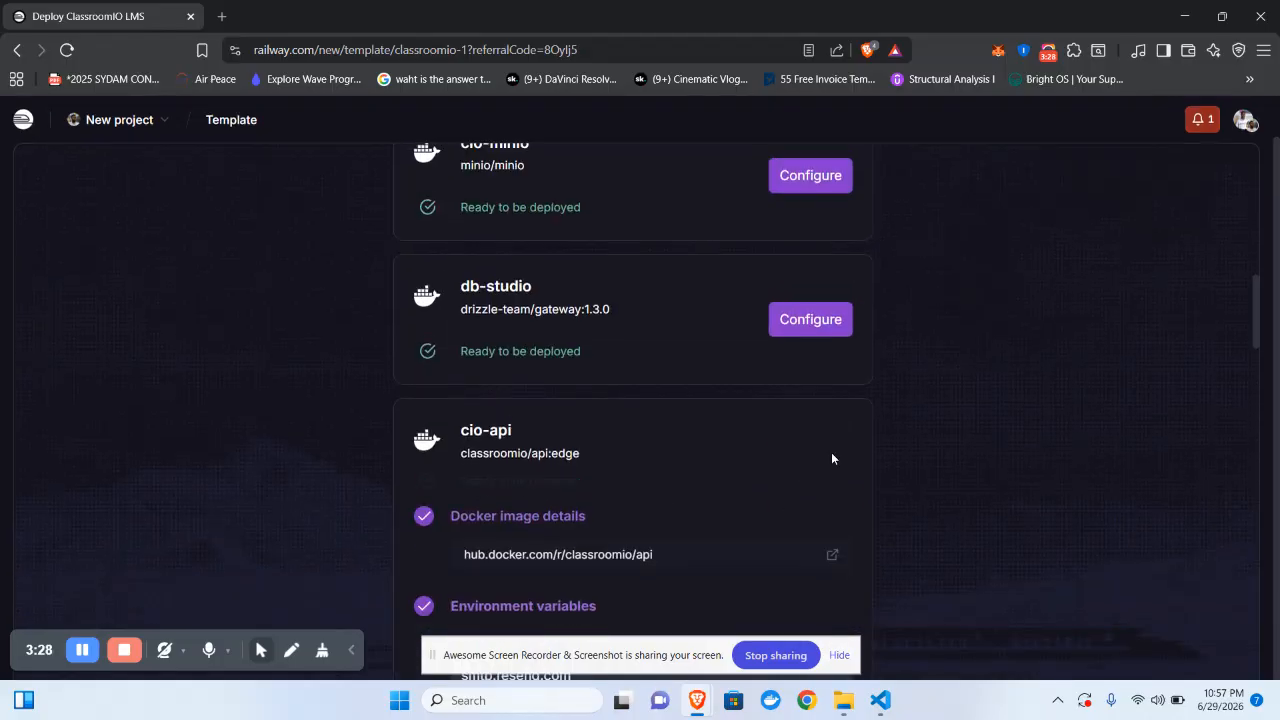
pyautogui.scroll(-3, 831, 452)
pyautogui.scroll(-2, 831, 452)
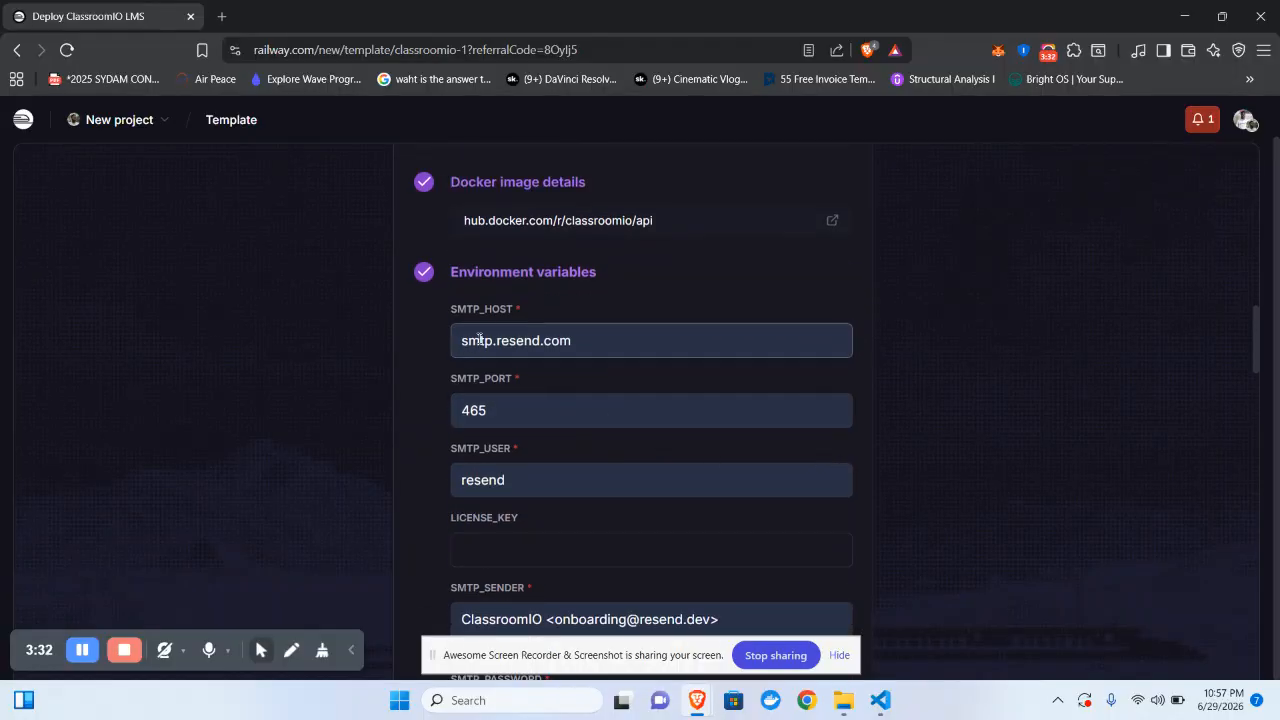
pyautogui.scroll(-7, 515, 407)
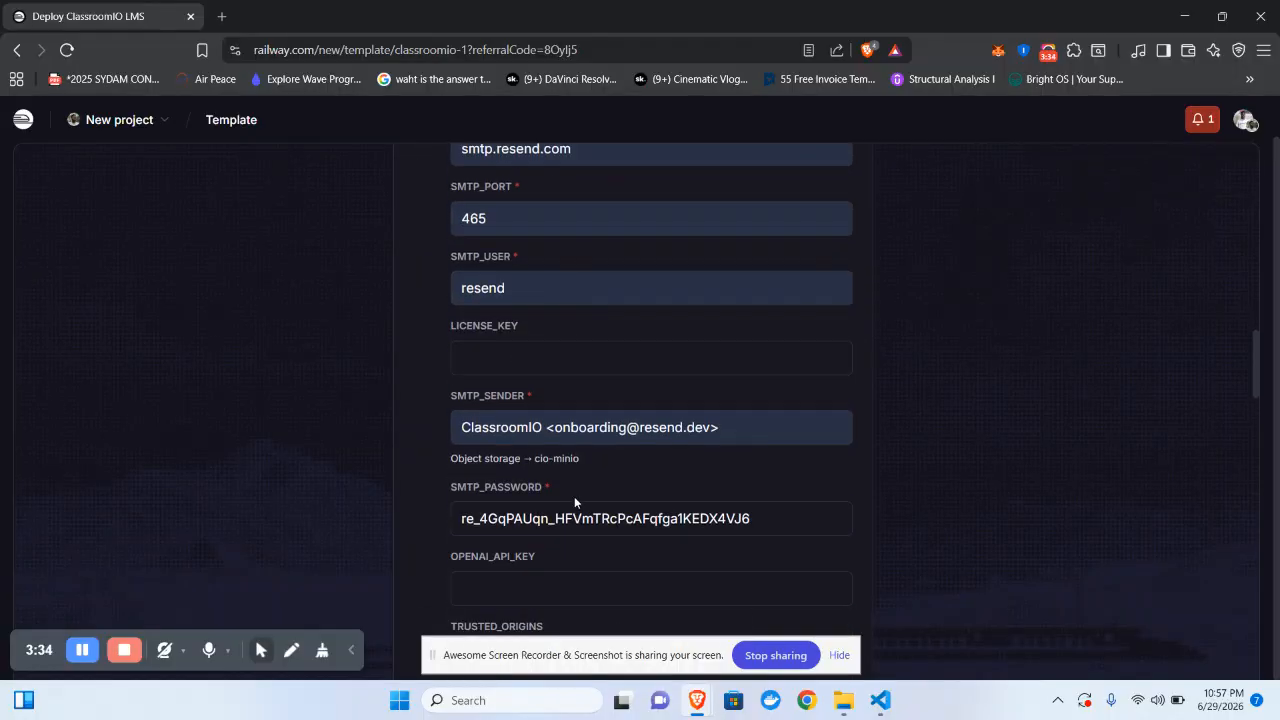
pyautogui.scroll(-4, 574, 496)
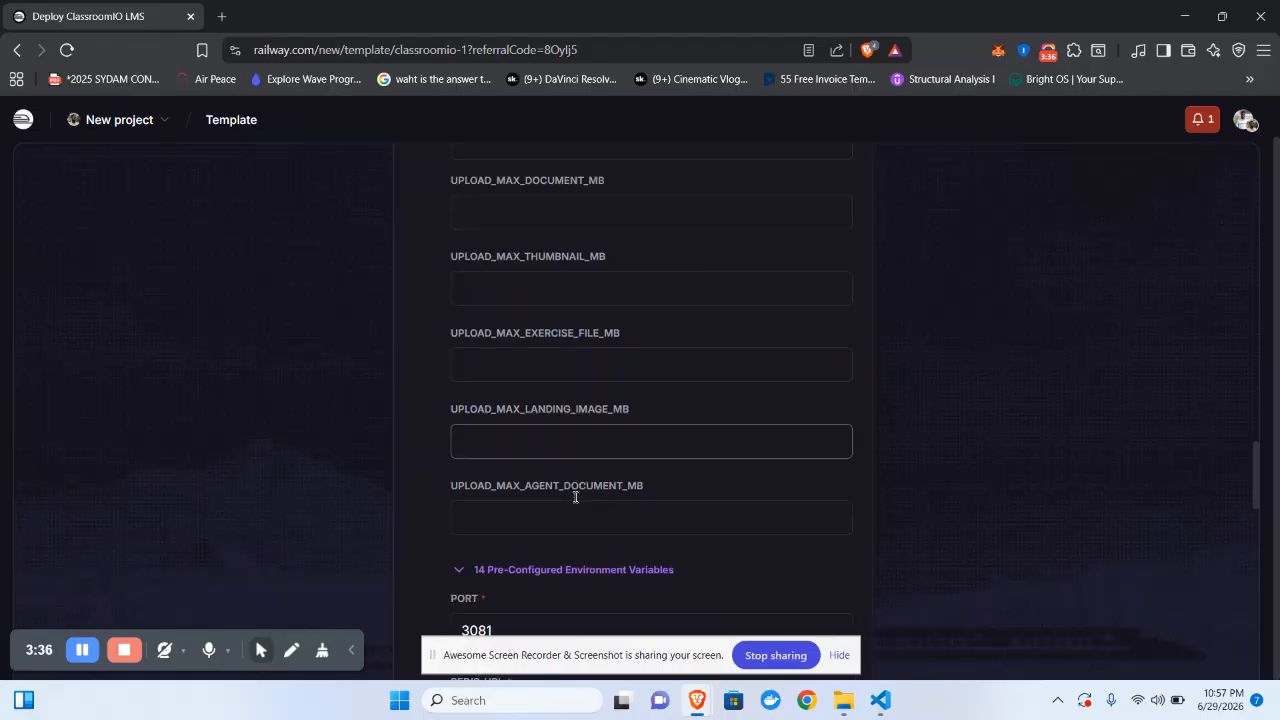
pyautogui.scroll(-3, 566, 533)
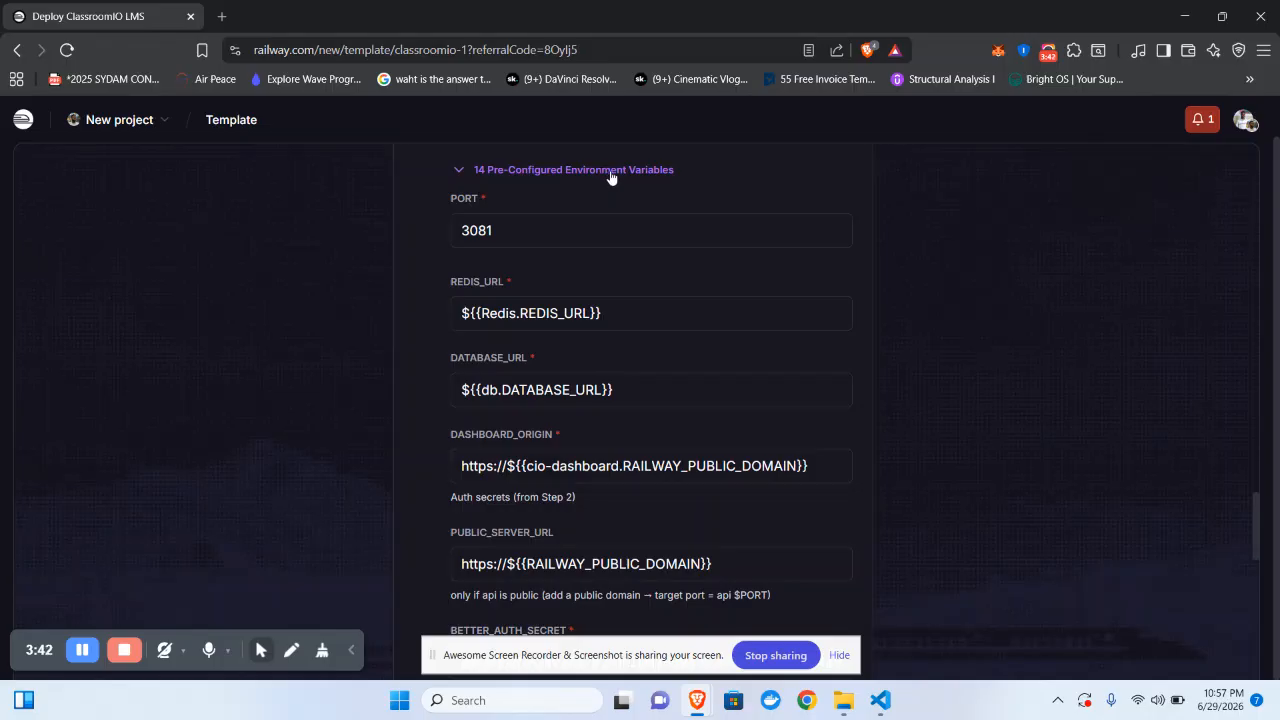
pyautogui.scroll(-3, 662, 421)
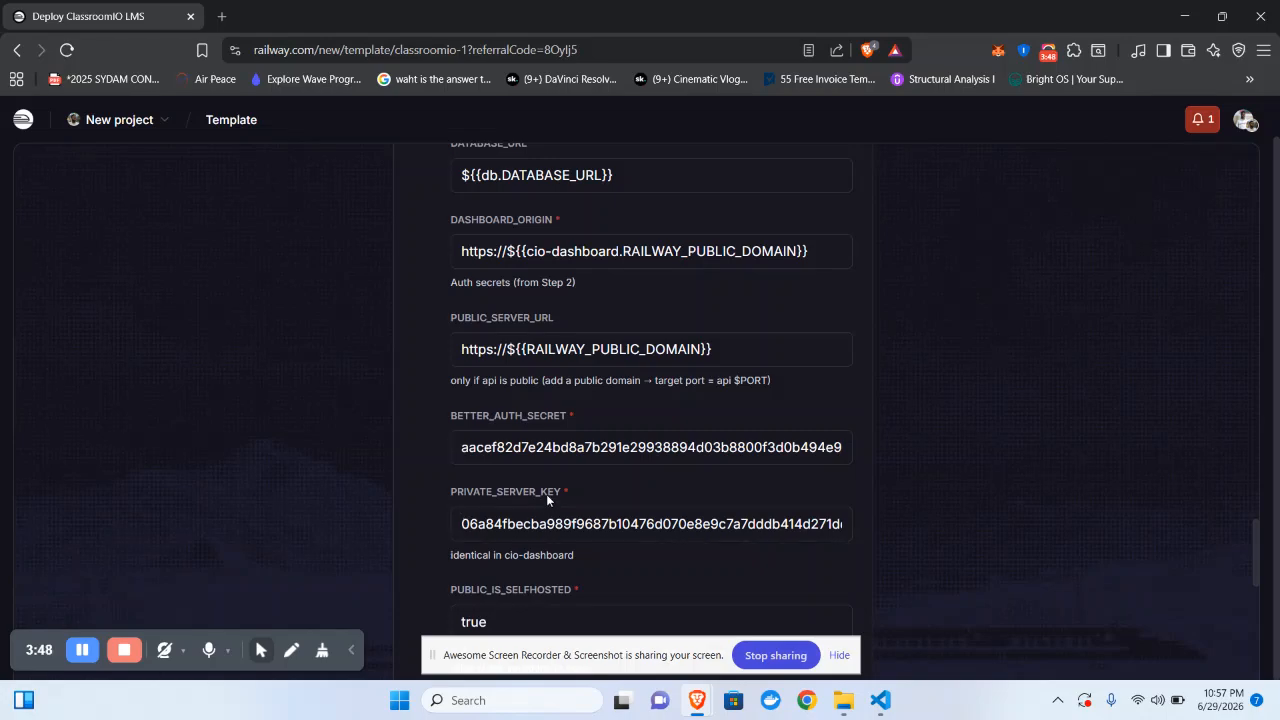
pyautogui.scroll(-2, 546, 494)
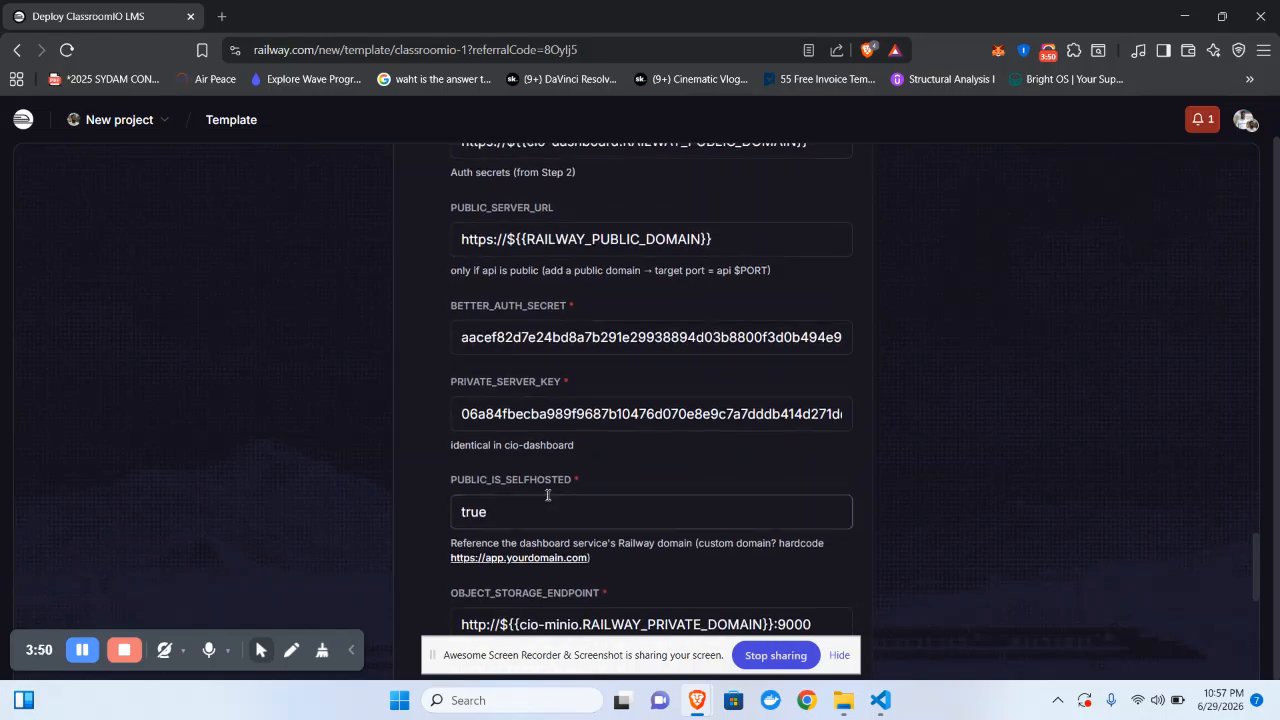
pyautogui.scroll(-6, 548, 494)
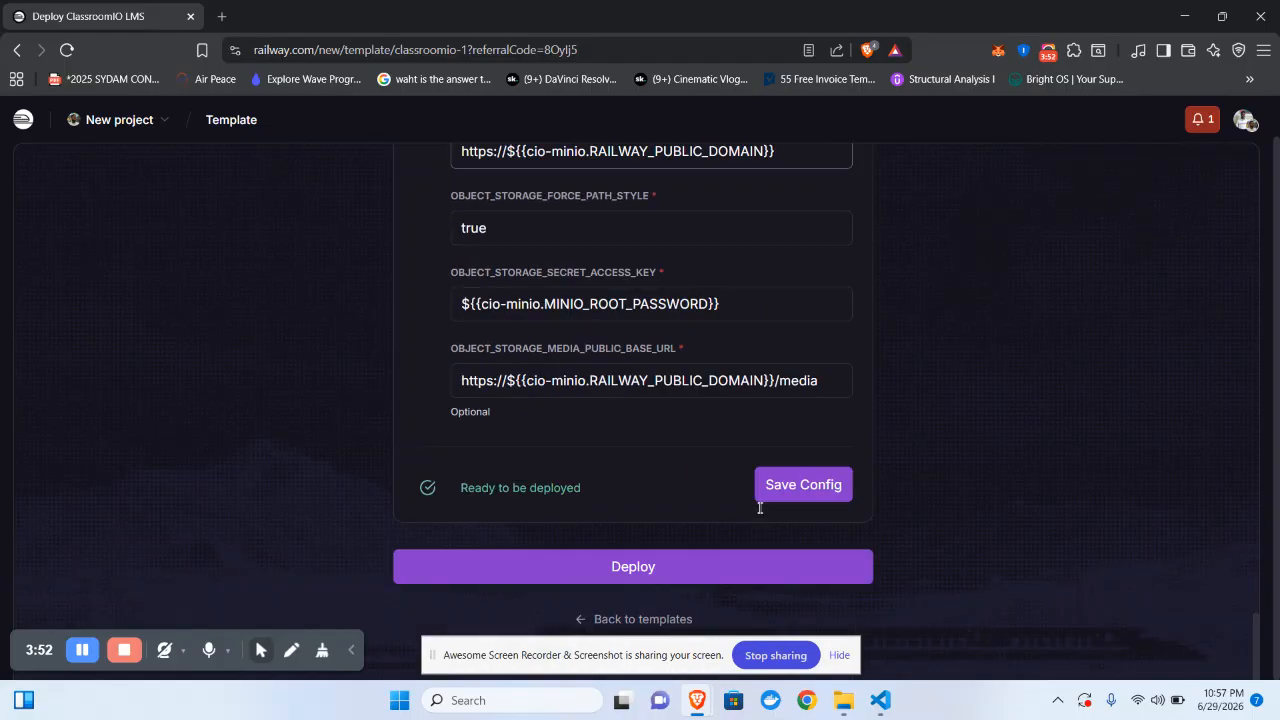
pyautogui.click(790, 488)
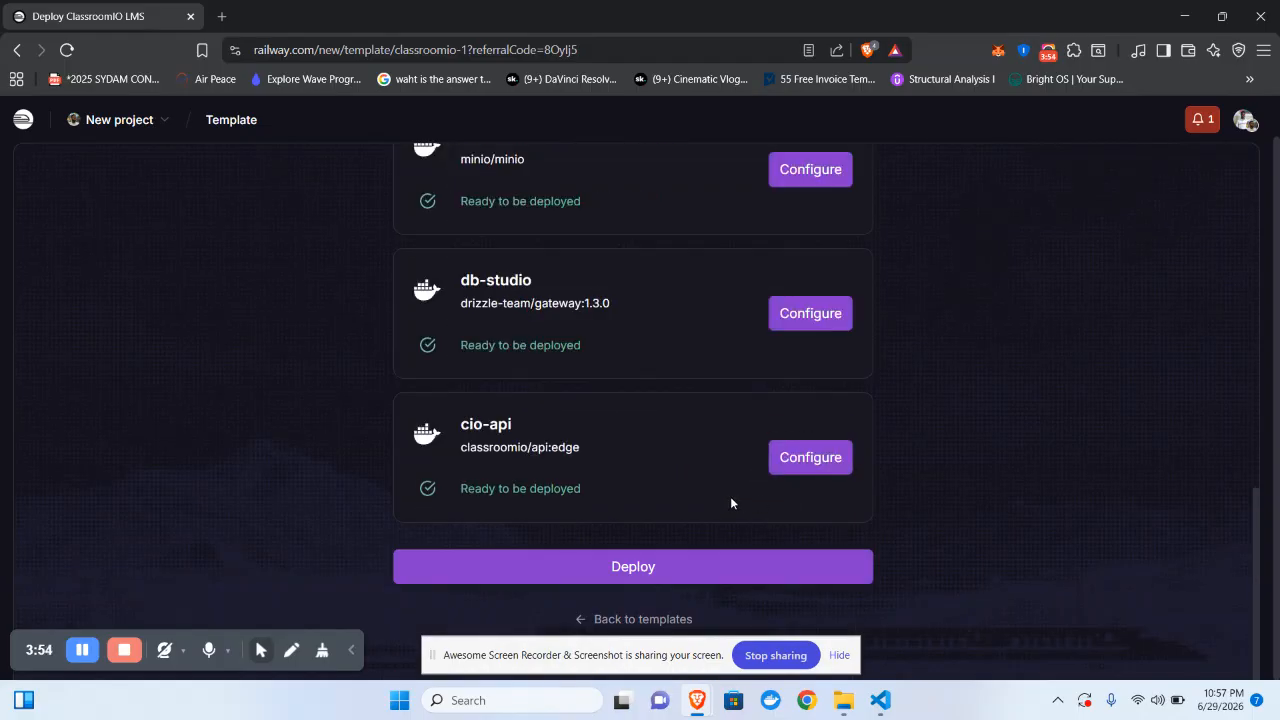
pyautogui.click(670, 567)
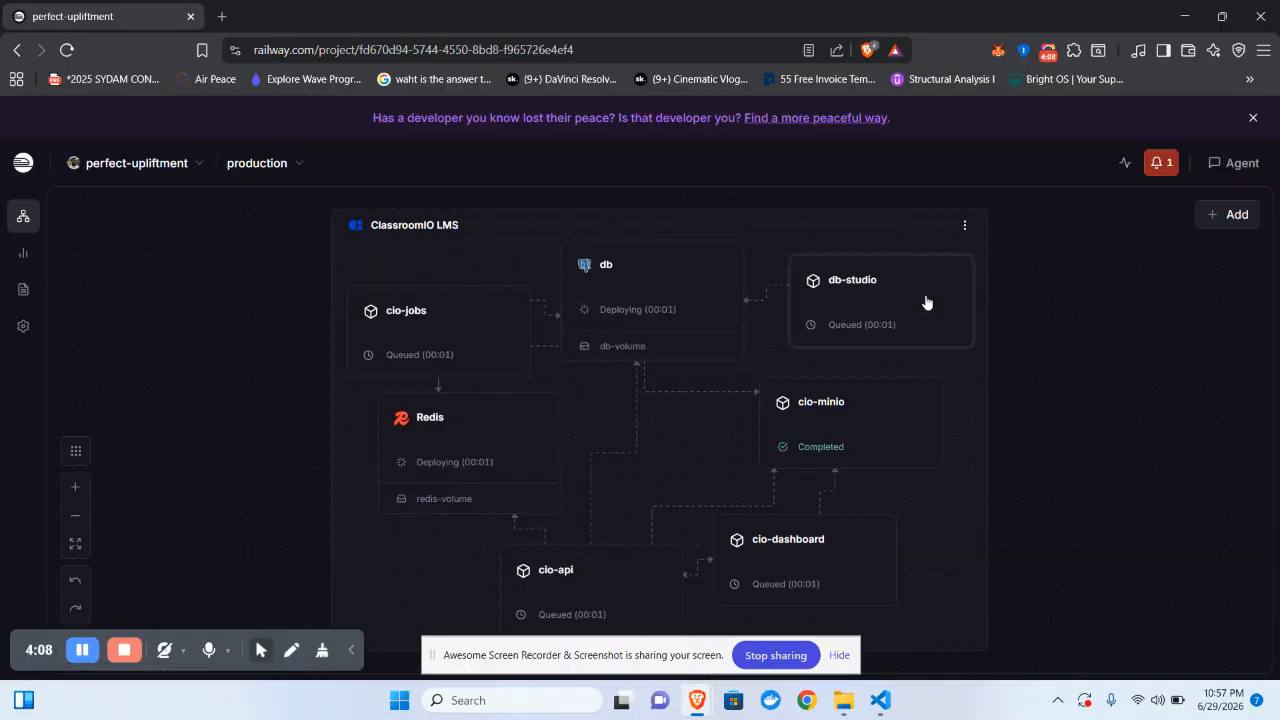
# - Watch the perfect-upliftment canvas until db, Redis, db-studio, cio-dashboard and cio-api are Online
pyautogui.click(839, 655)
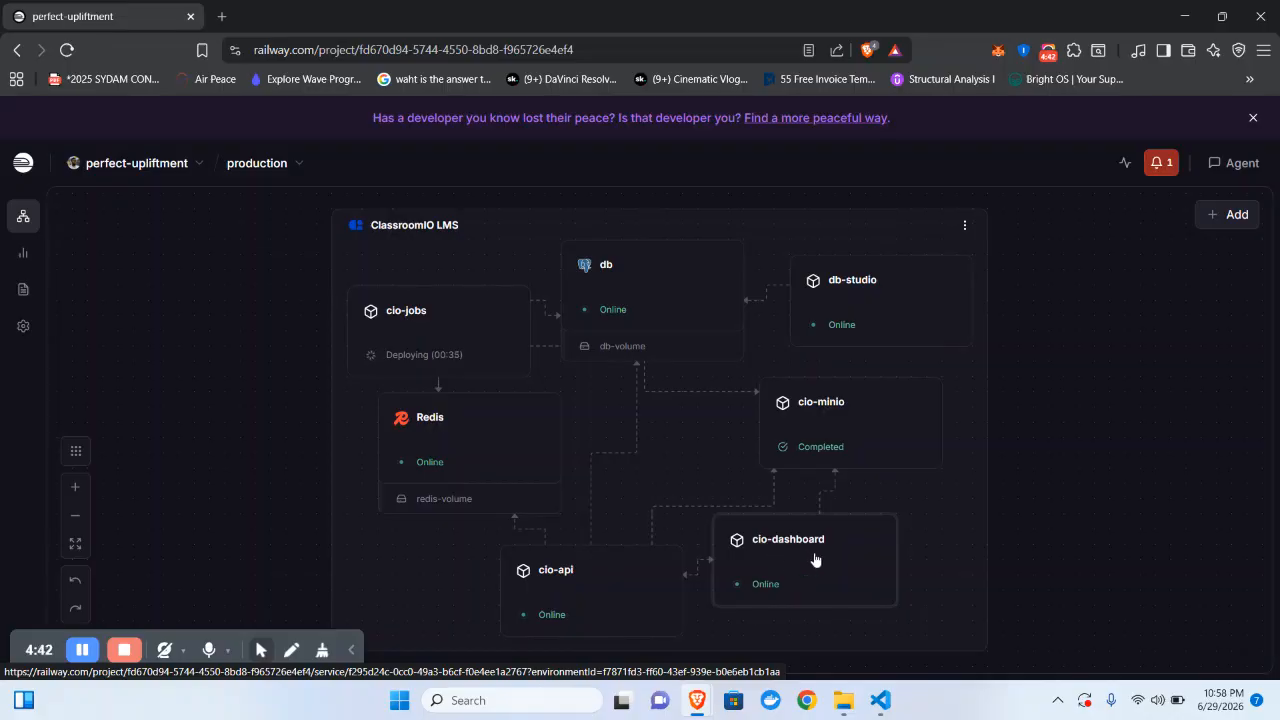
# - Inspect the cio-dashboard and cio-api deployment details, then return to the project overview
pyautogui.click(765, 541)
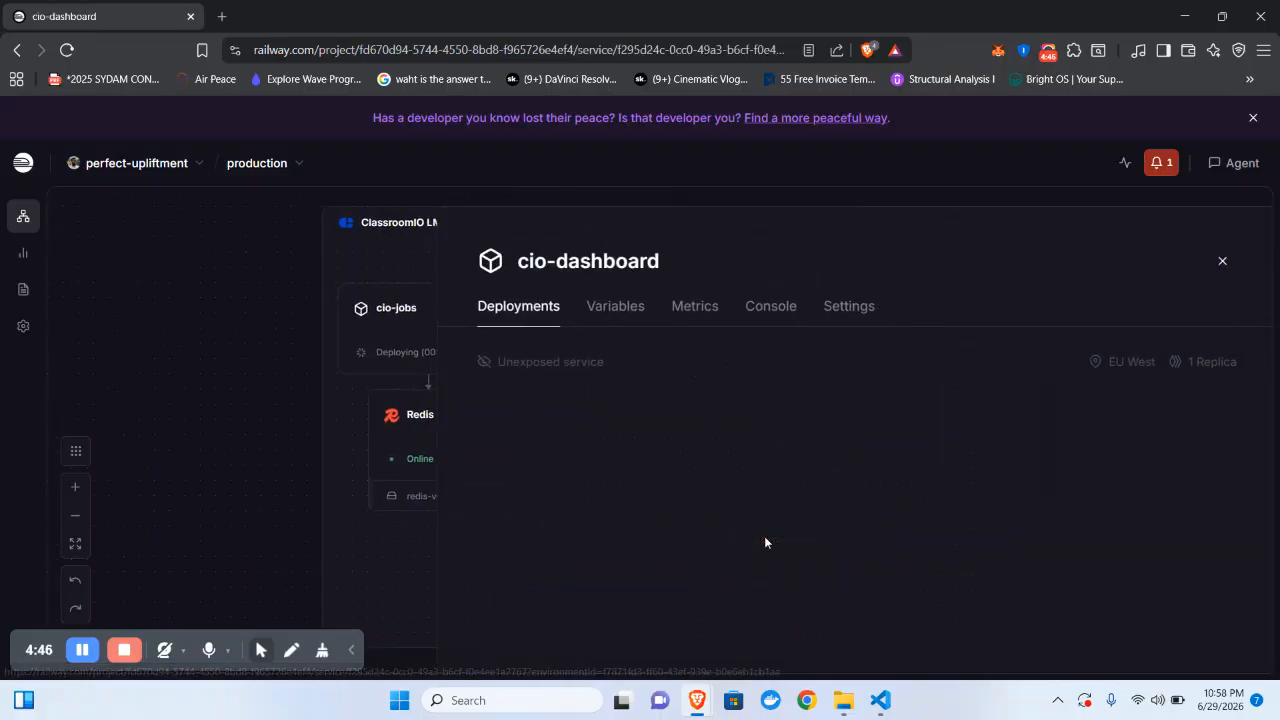
pyautogui.click(1217, 262)
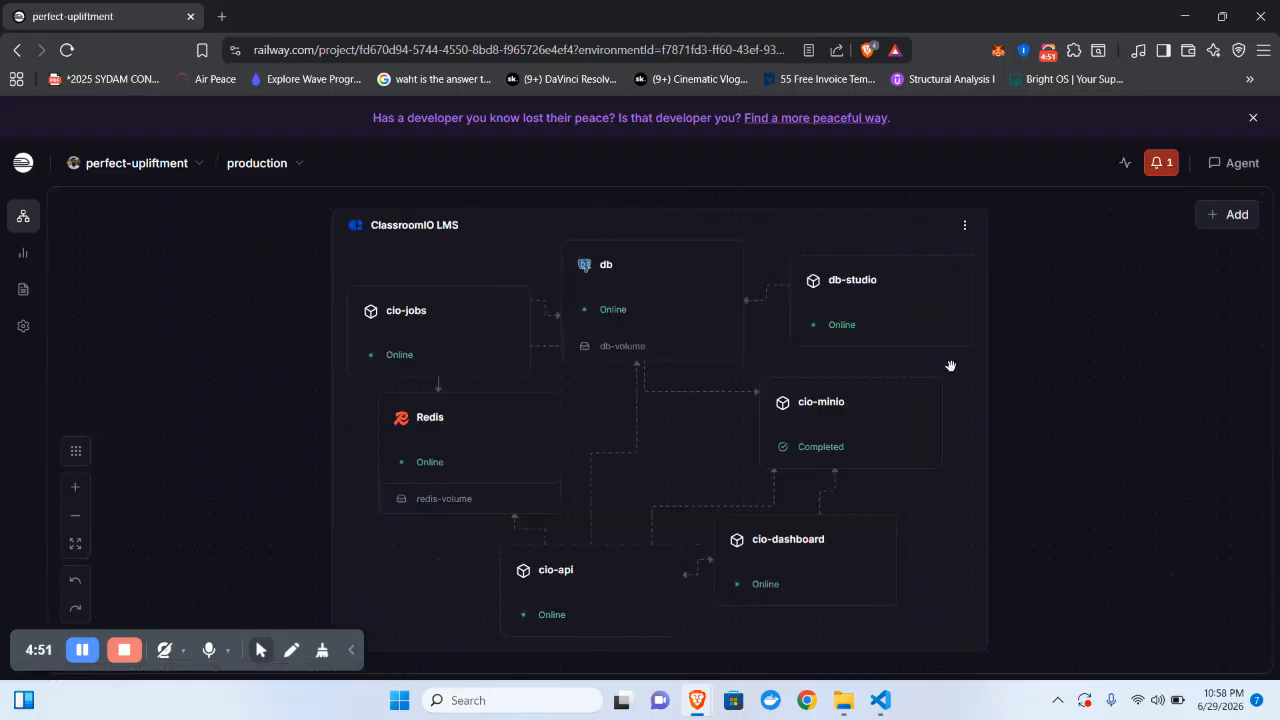
pyautogui.click(609, 575)
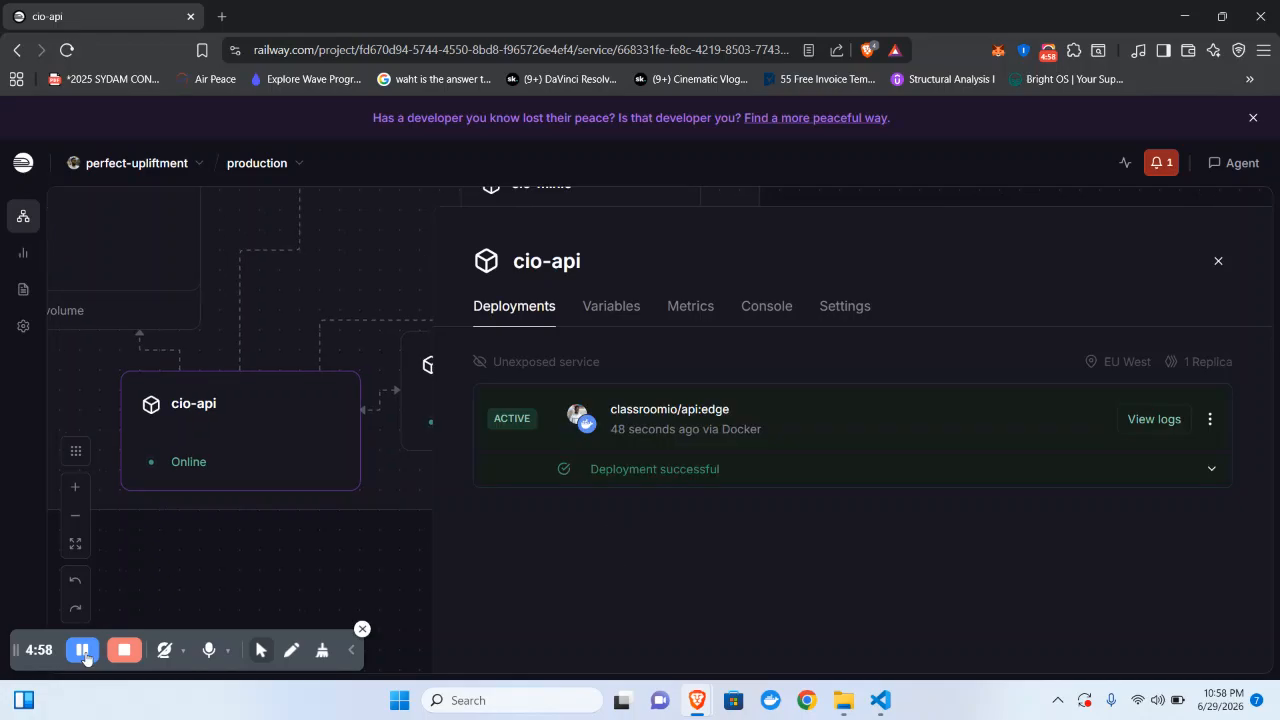
pyautogui.click(85, 656)
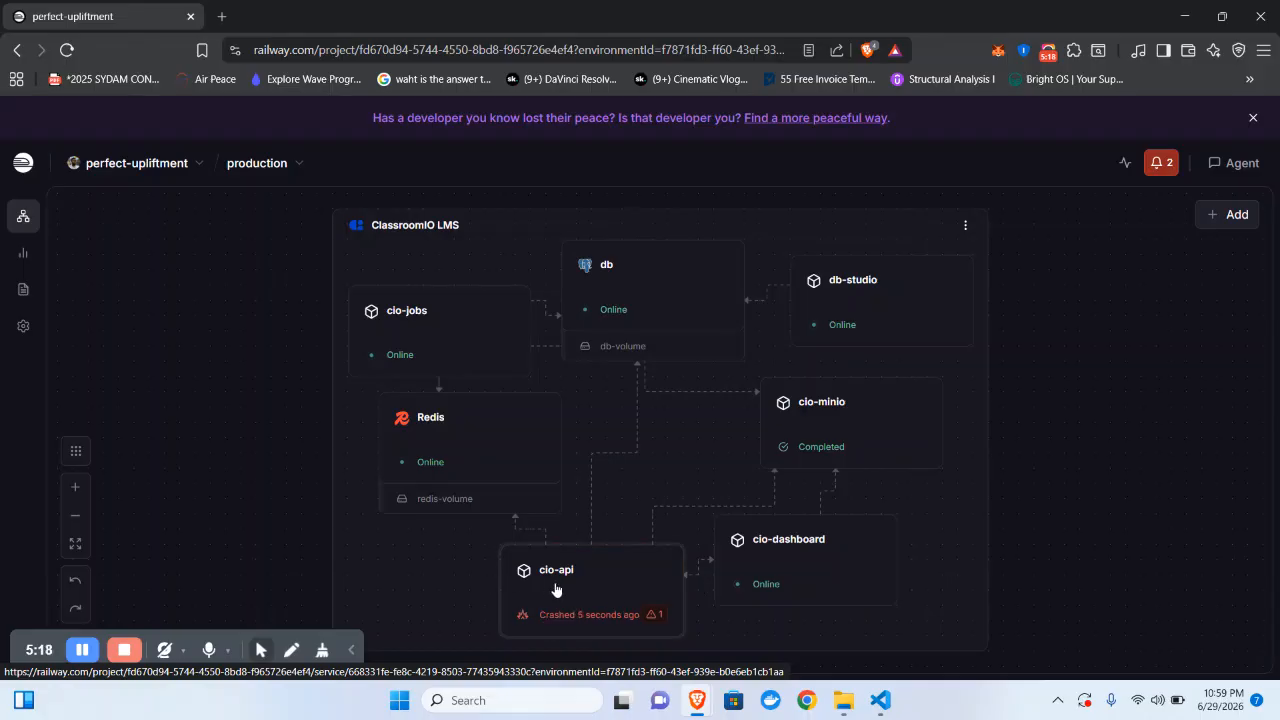
# - Generate the public domain cio-dashboard-production-032e.up.railway.app on port 8080 in cio-dashboard's Networking settings
pyautogui.click(818, 569)
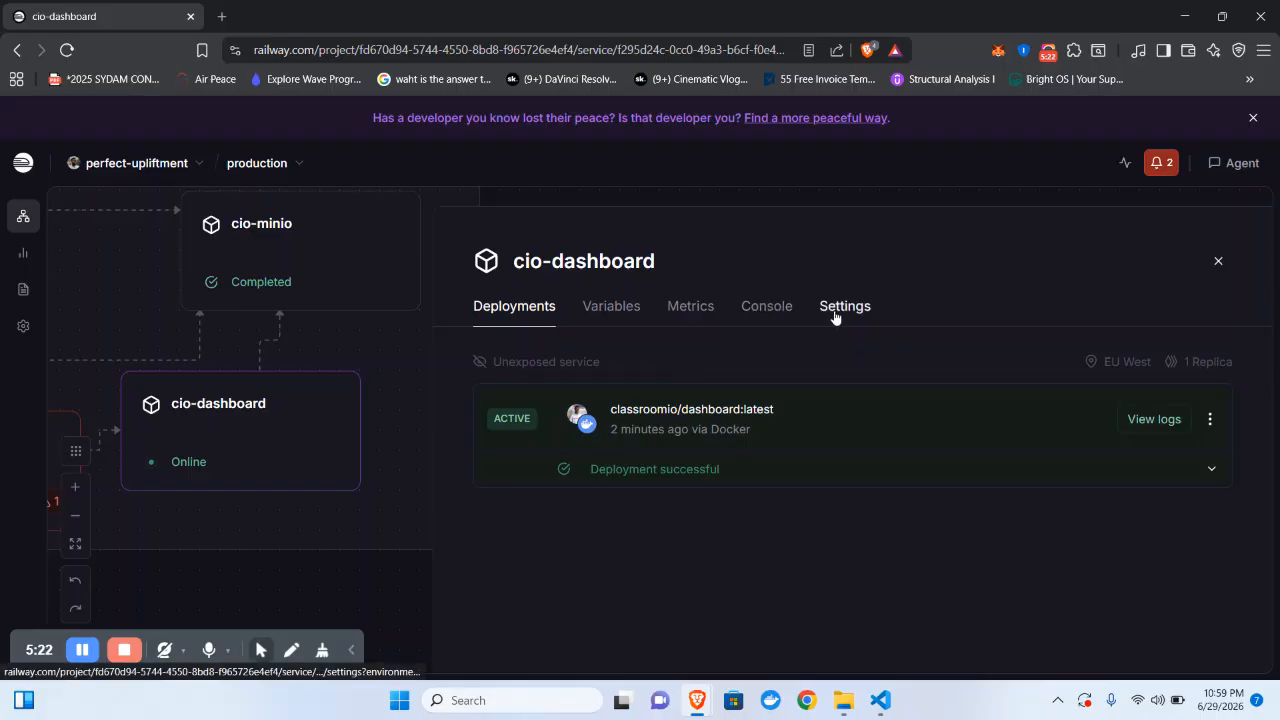
pyautogui.click(834, 316)
pyautogui.scroll(-3, 835, 440)
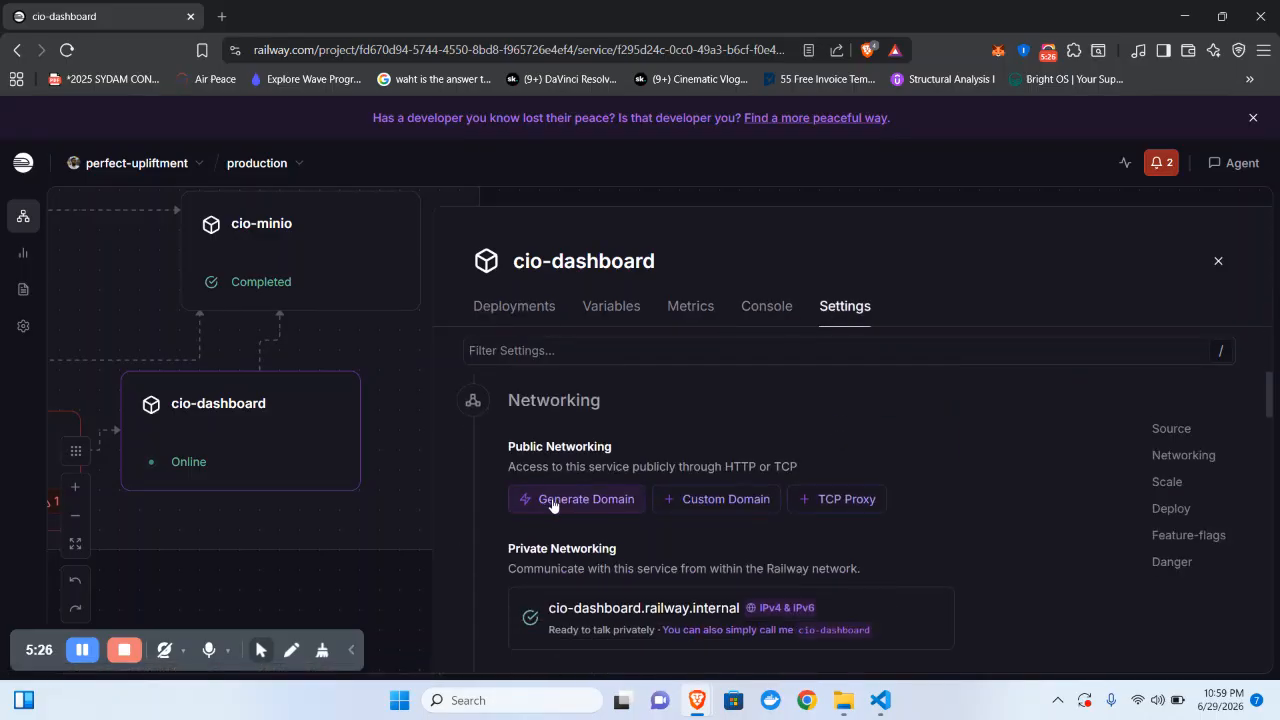
pyautogui.click(551, 501)
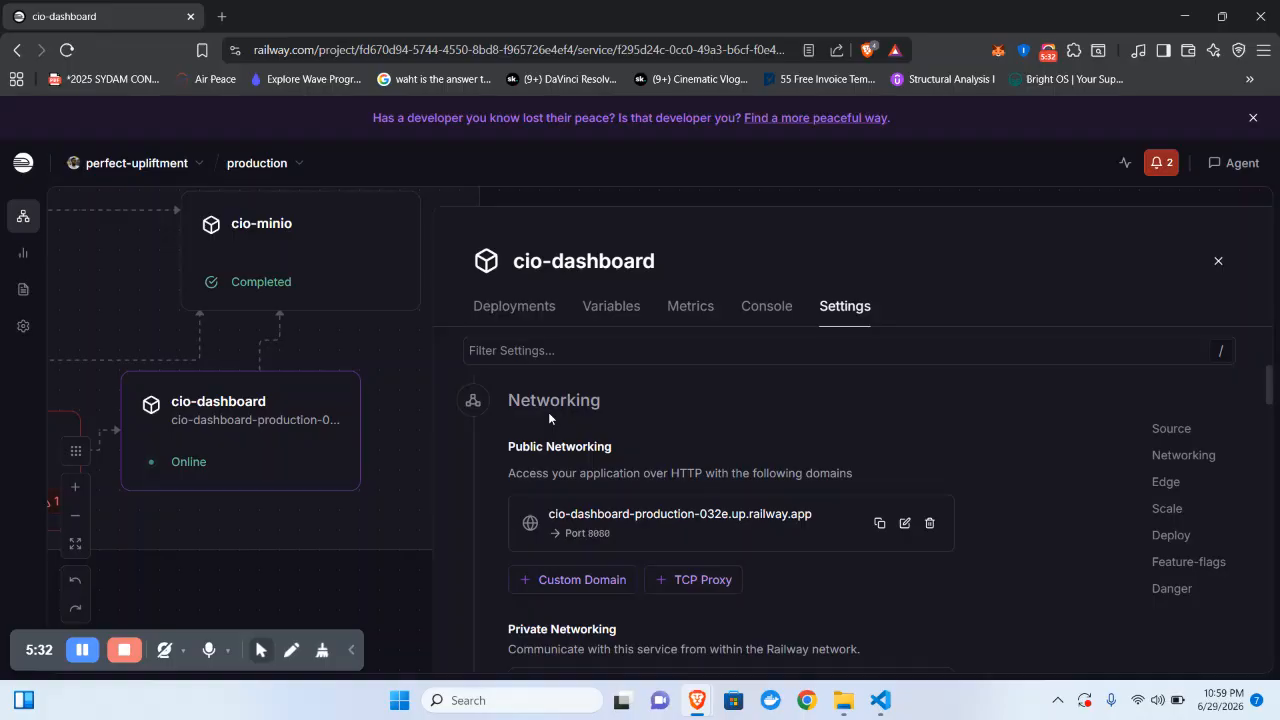
pyautogui.scroll(-1, 764, 505)
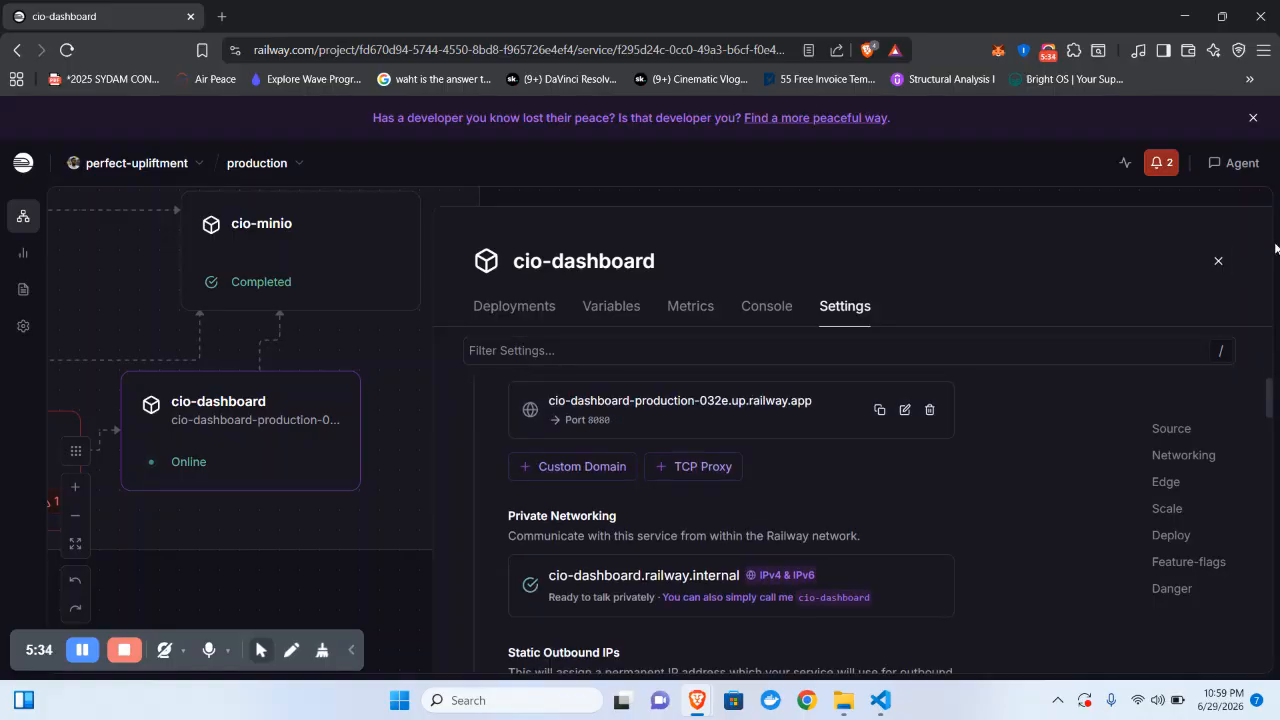
pyautogui.click(1219, 262)
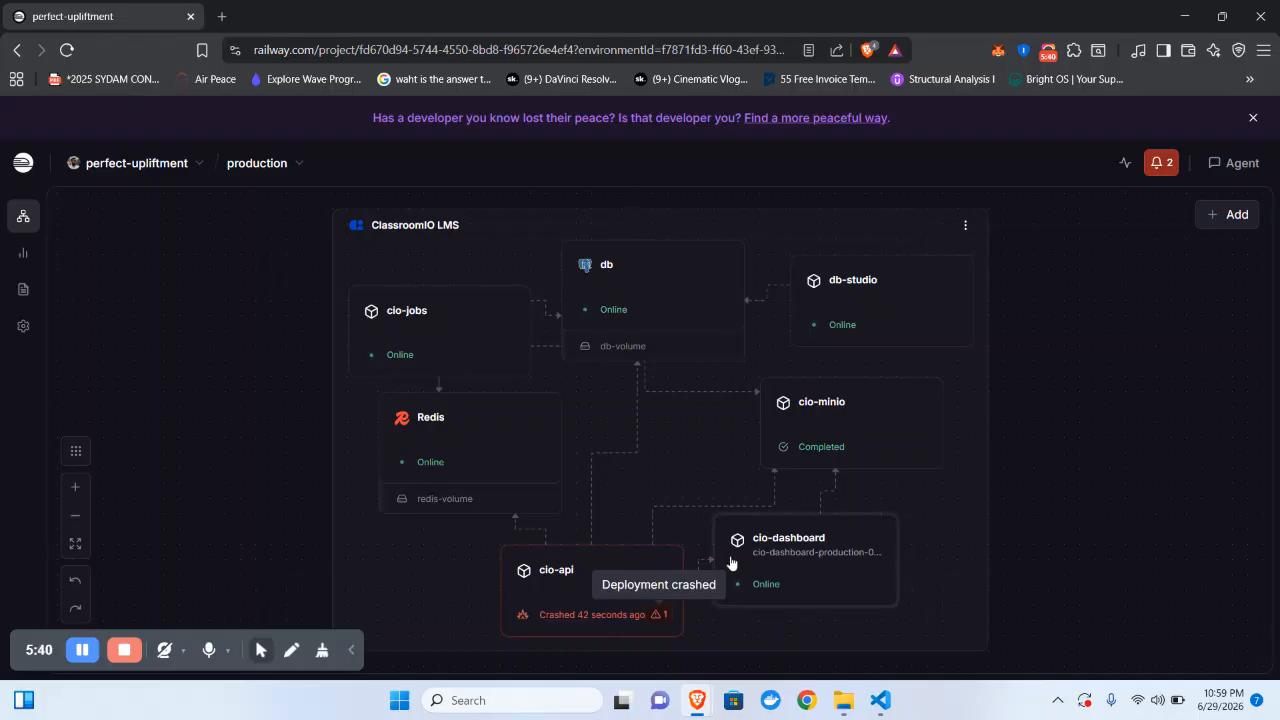
# - Redeploy the active cio-dashboard deployment, backing out of a restart first
pyautogui.click(813, 546)
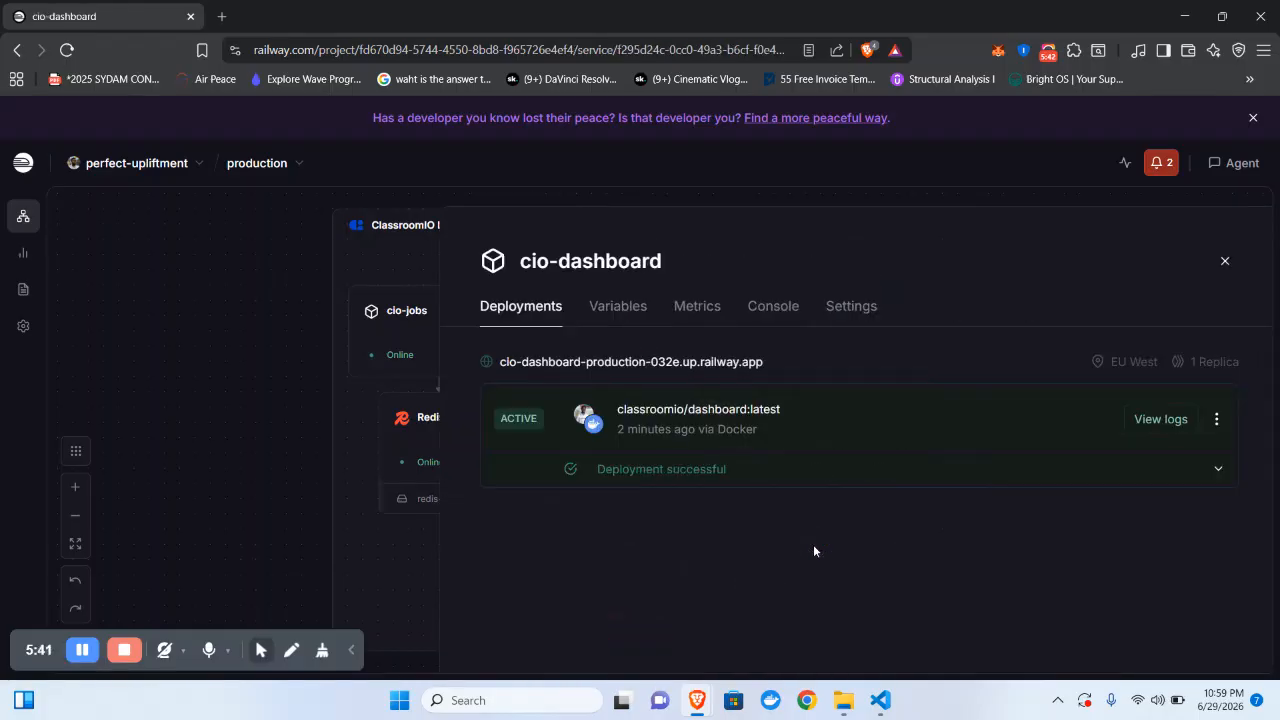
pyautogui.click(1209, 419)
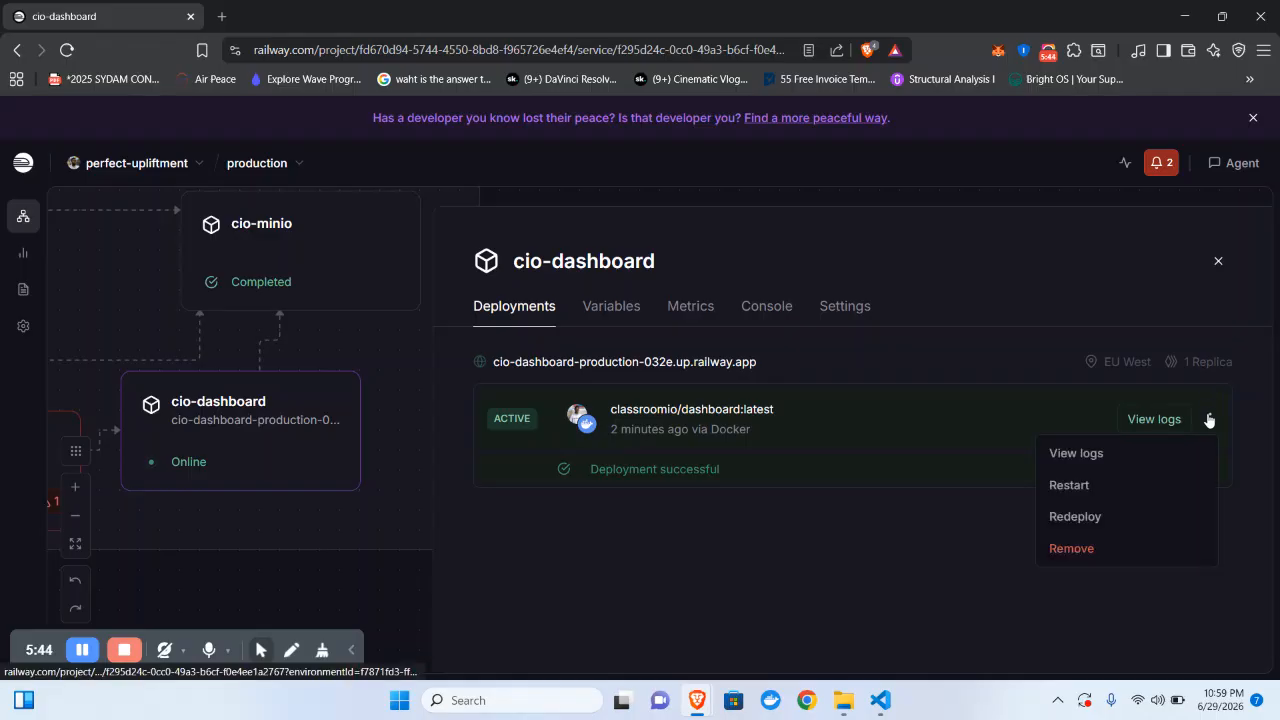
pyautogui.click(1070, 485)
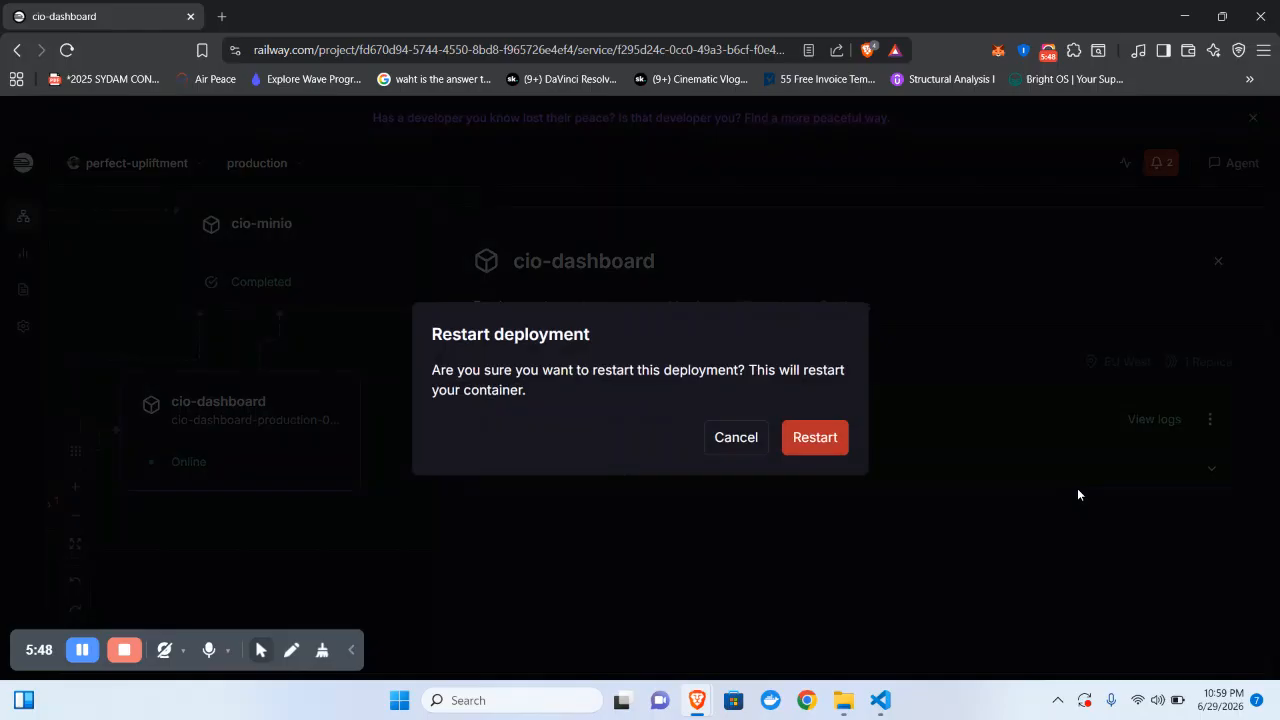
pyautogui.click(714, 446)
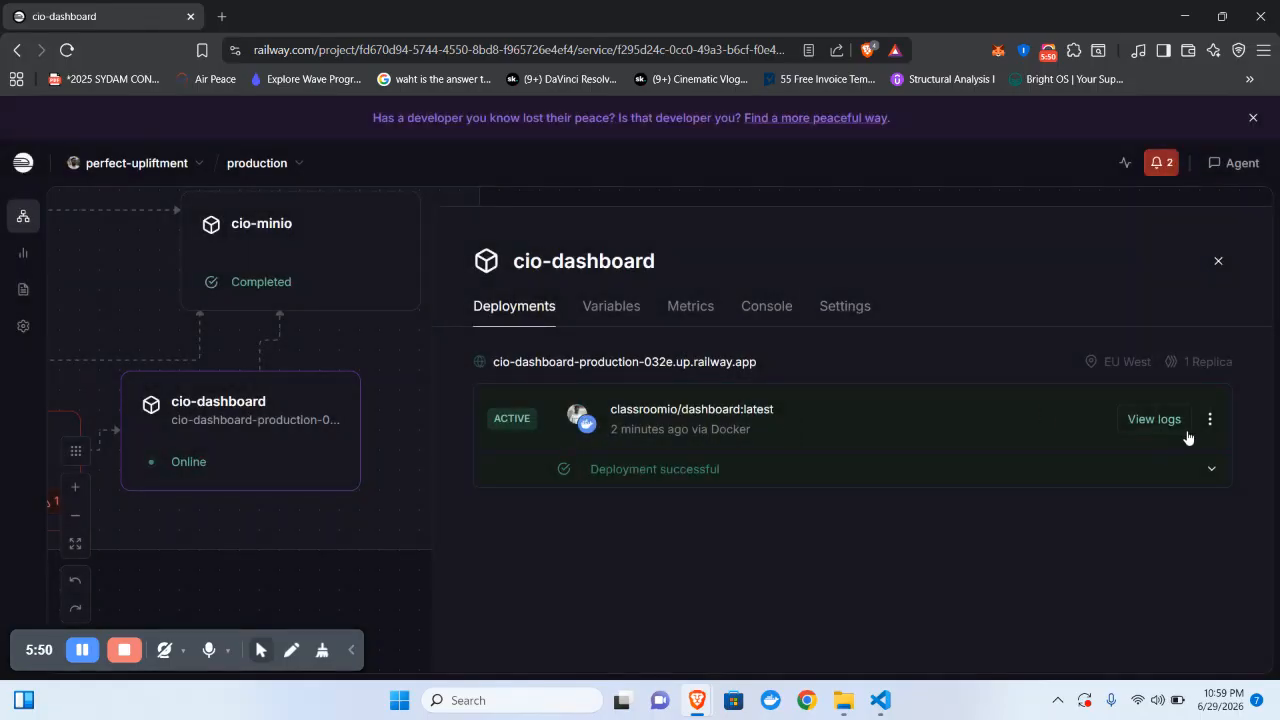
pyautogui.click(1208, 424)
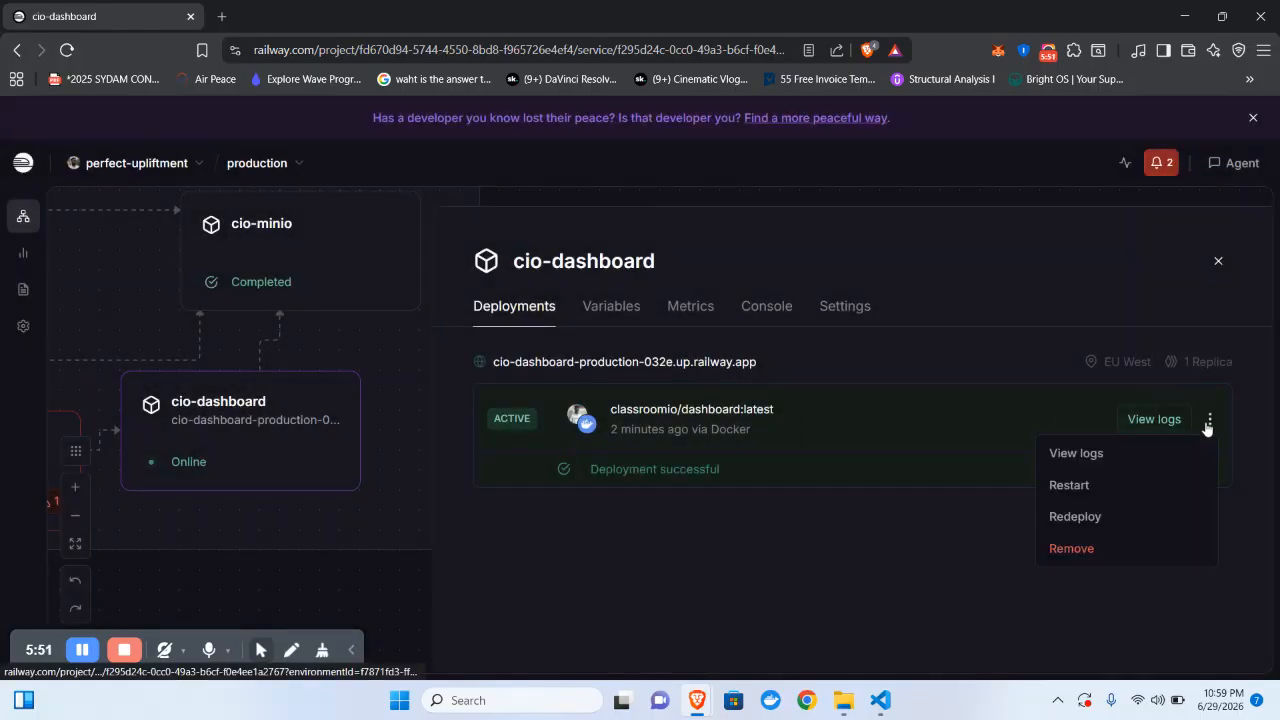
pyautogui.click(1068, 518)
pyautogui.click(822, 434)
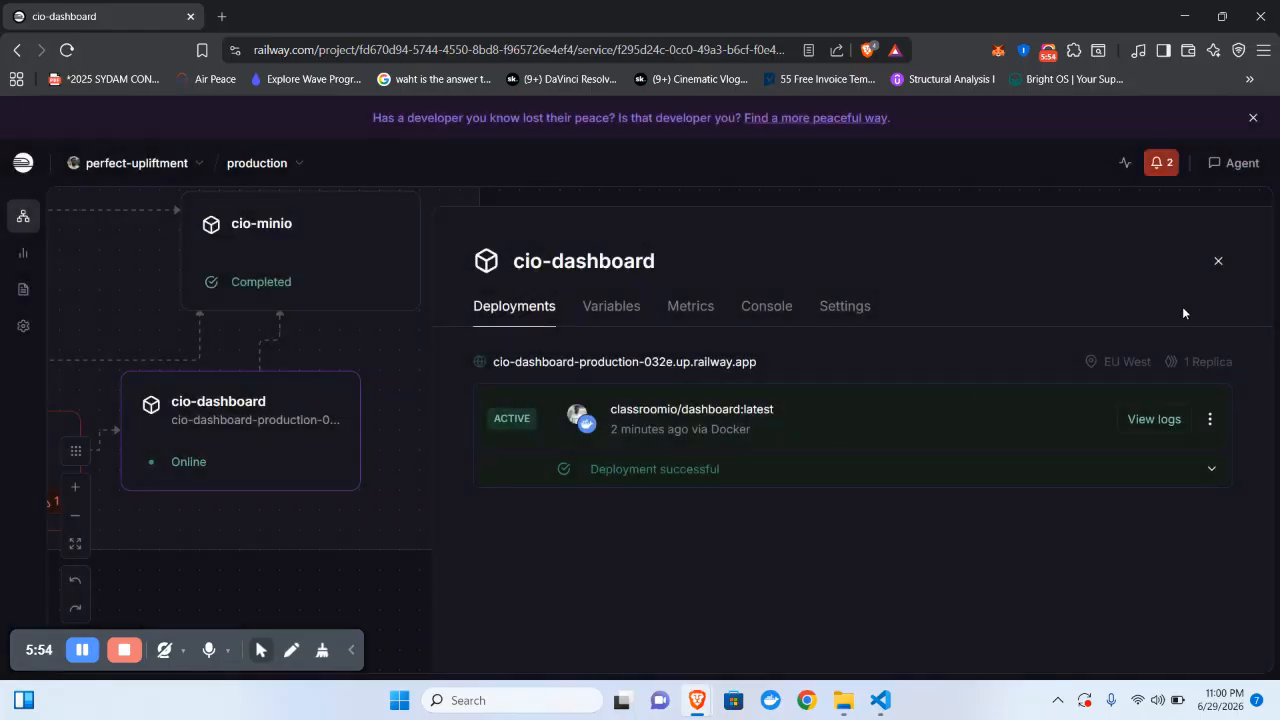
pyautogui.click(1228, 266)
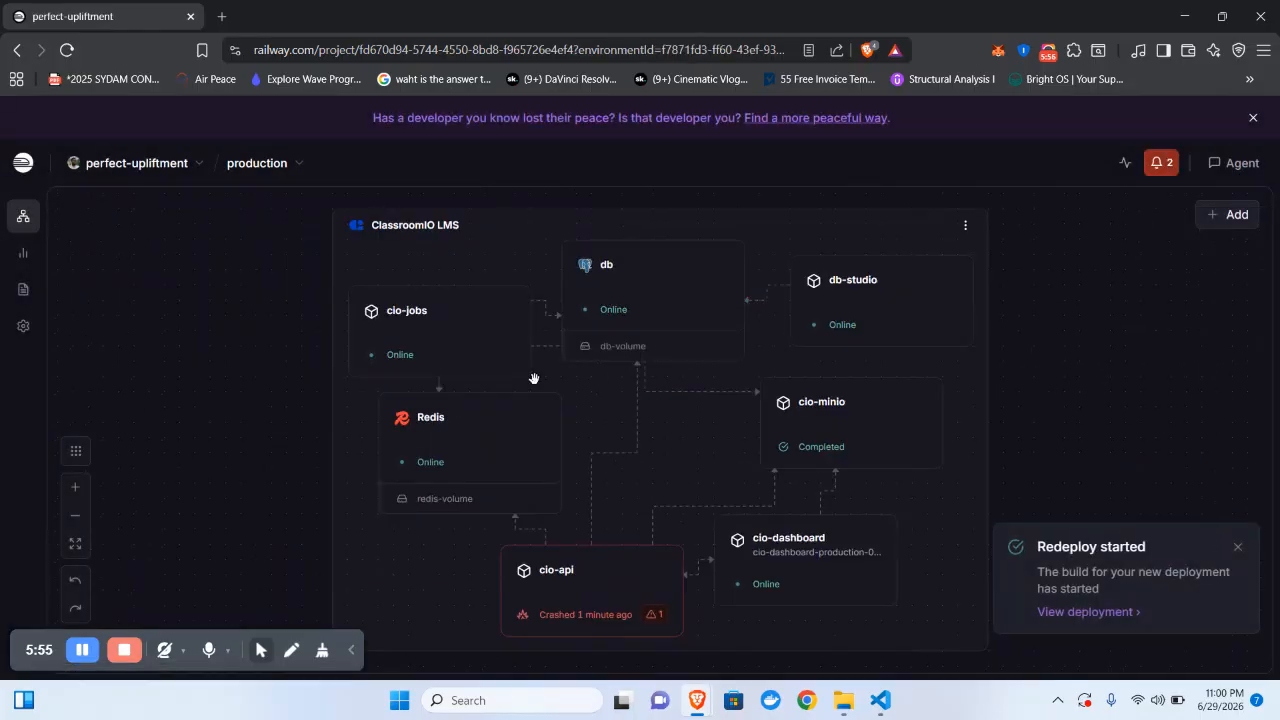
# - Check the crashed cio-api deployment's logs, then redeploy it
pyautogui.click(585, 573)
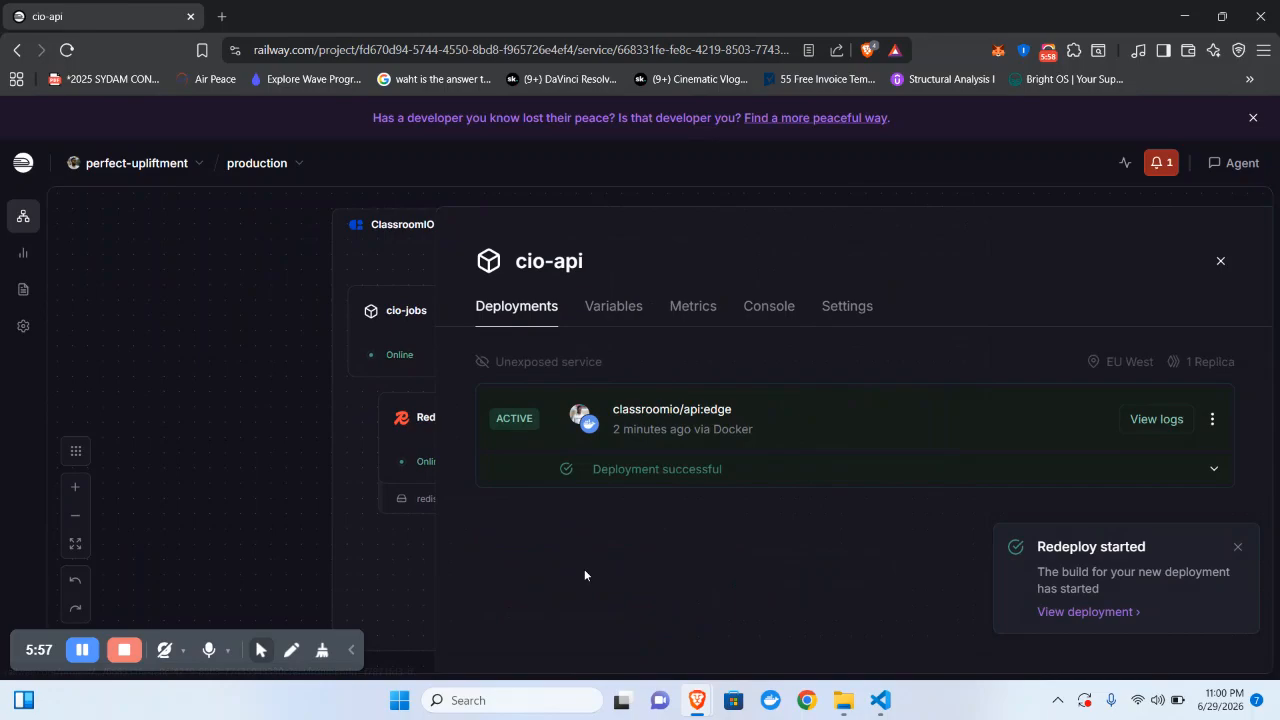
pyautogui.click(1208, 414)
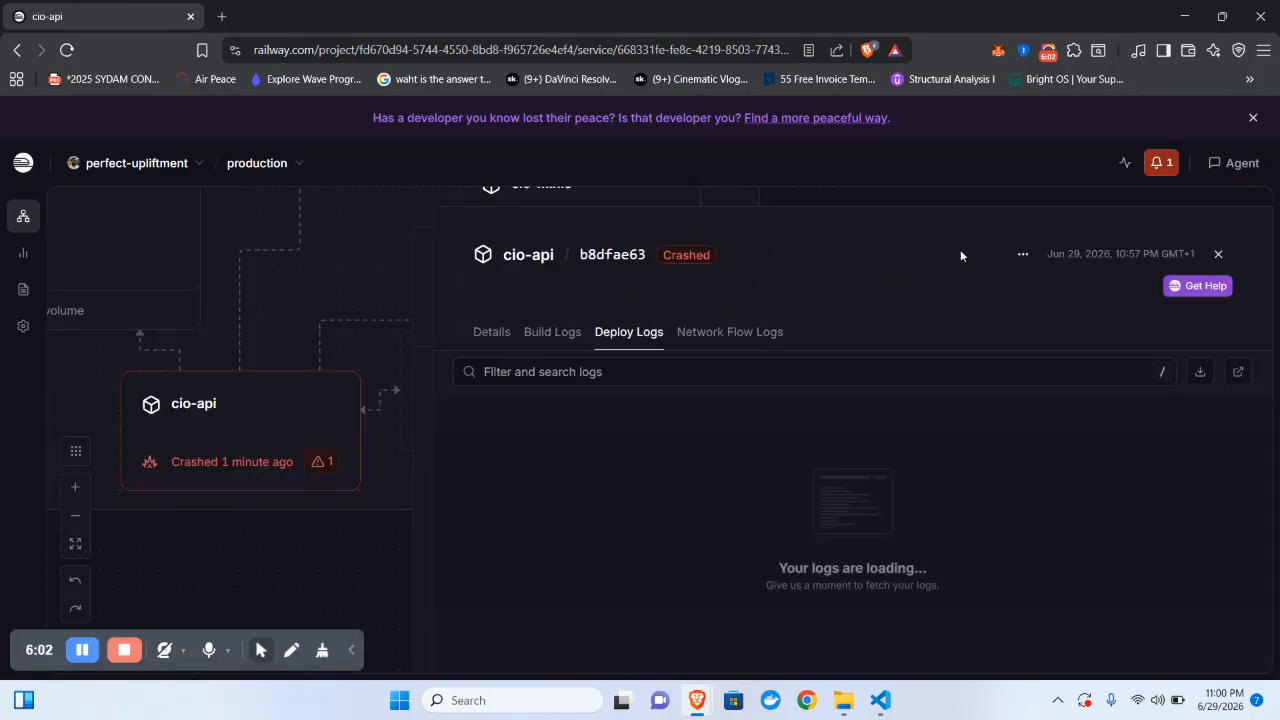
pyautogui.click(1222, 256)
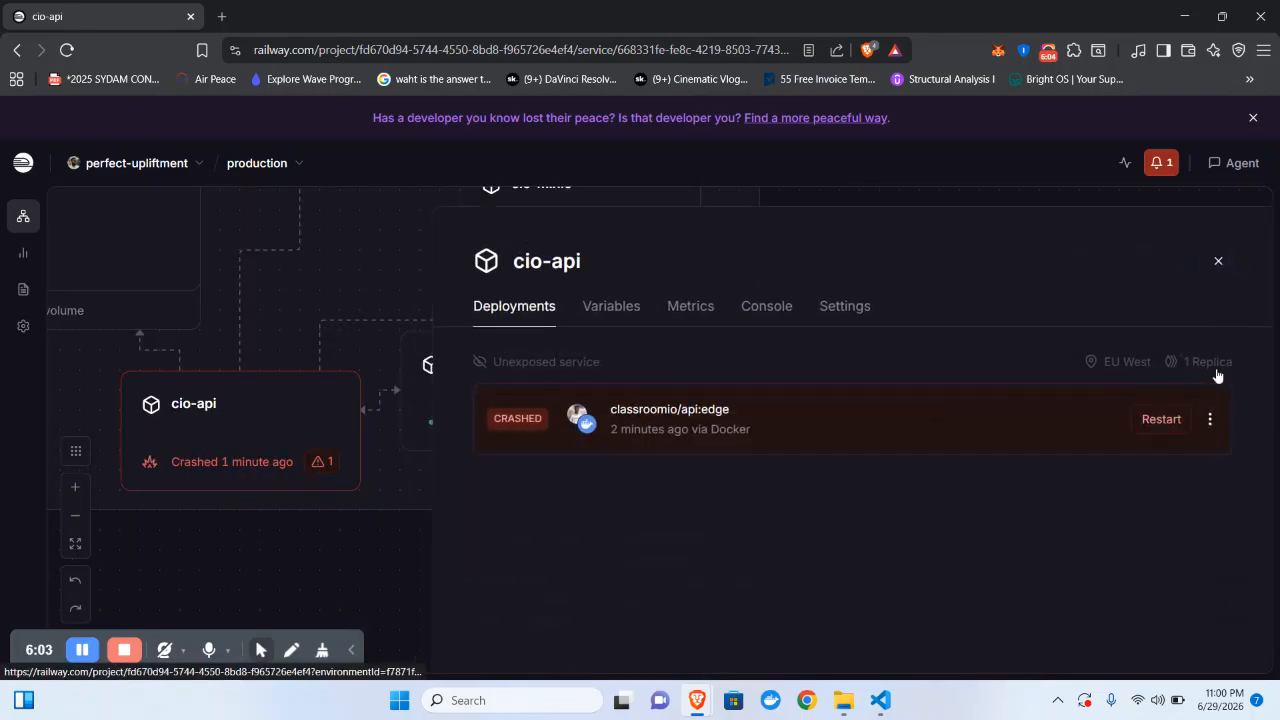
pyautogui.click(1209, 419)
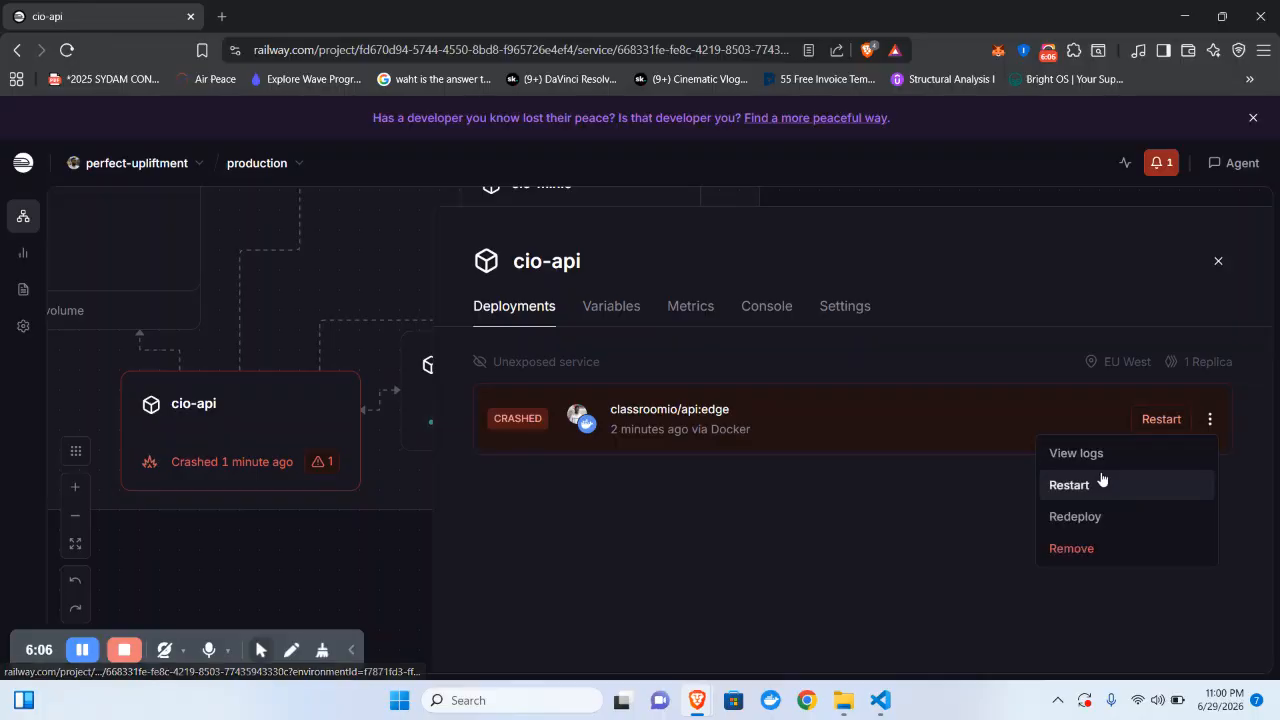
pyautogui.click(1075, 516)
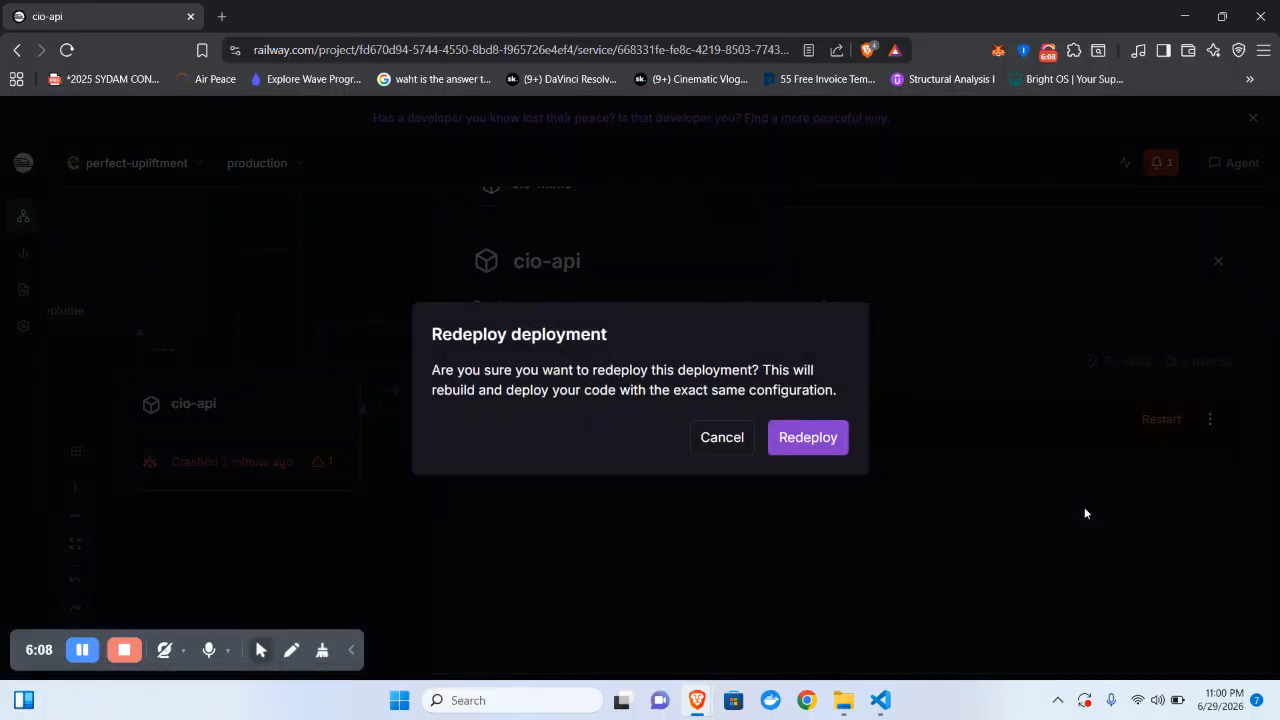
pyautogui.click(795, 437)
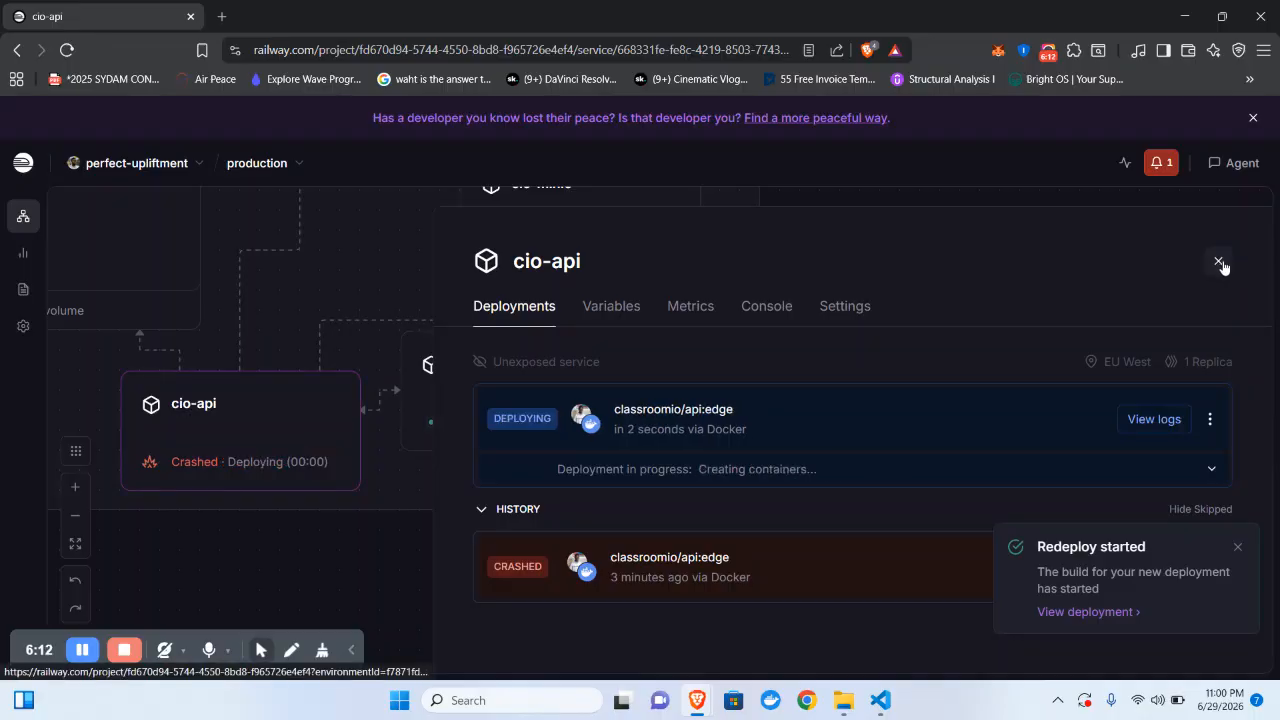
pyautogui.click(1219, 262)
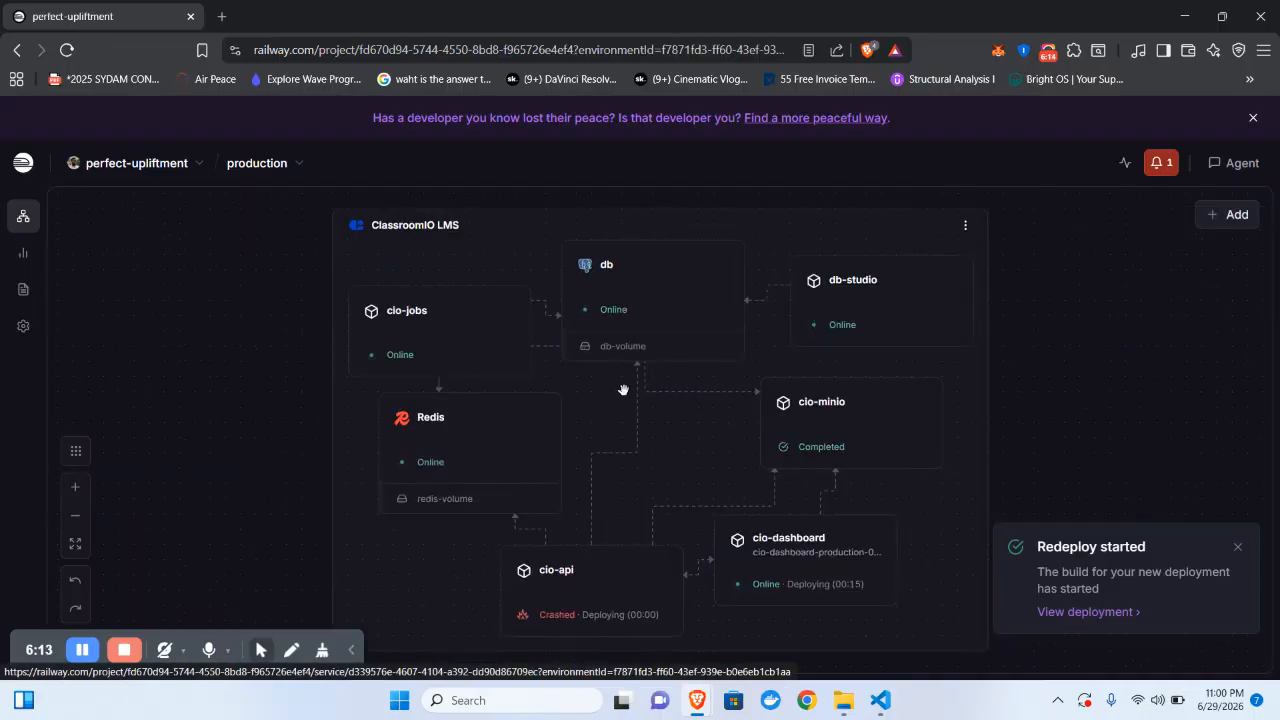
# - Confirm cio-api is Online, then open cio-dashboard's railway.app domain in a new tab
pyautogui.click(860, 543)
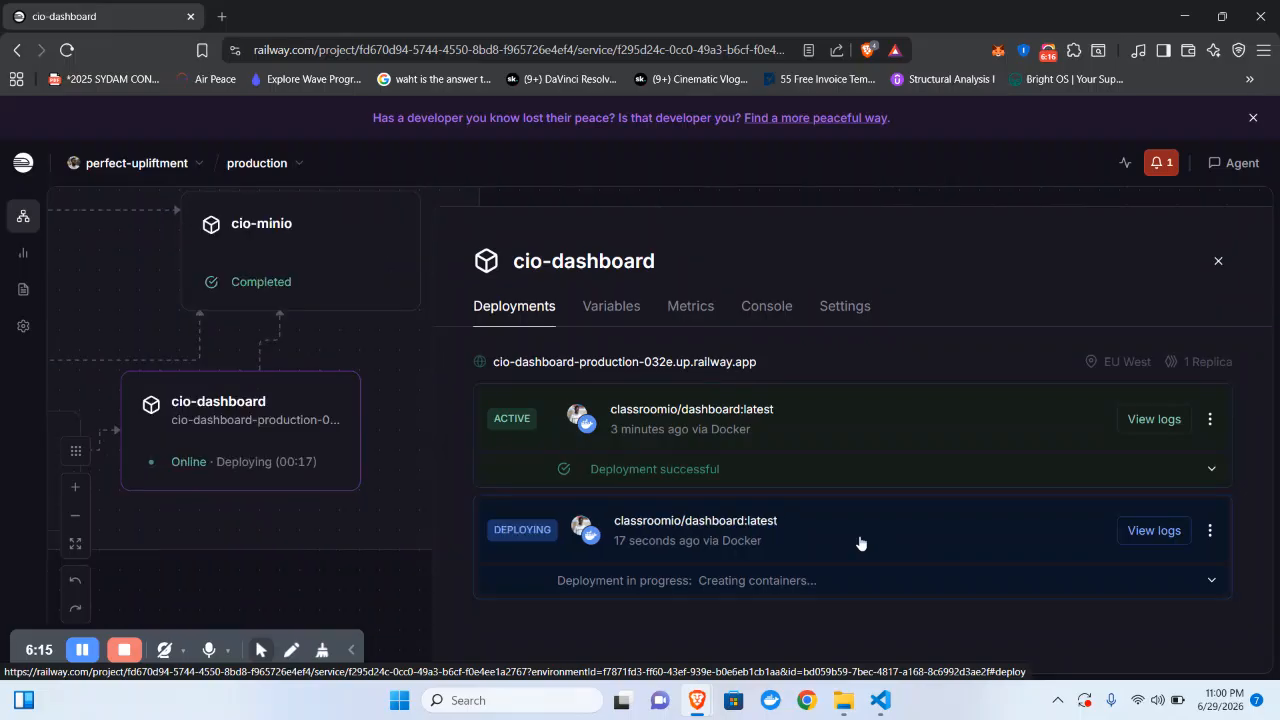
pyautogui.click(1218, 261)
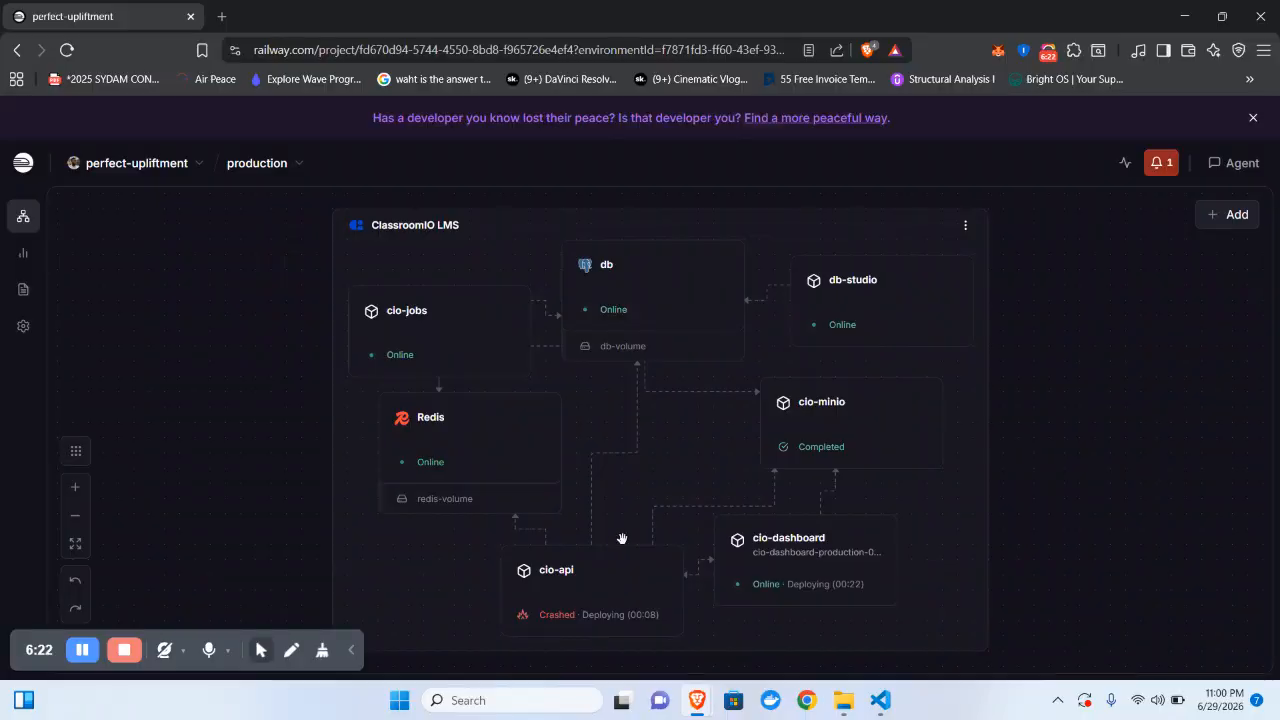
pyautogui.click(572, 600)
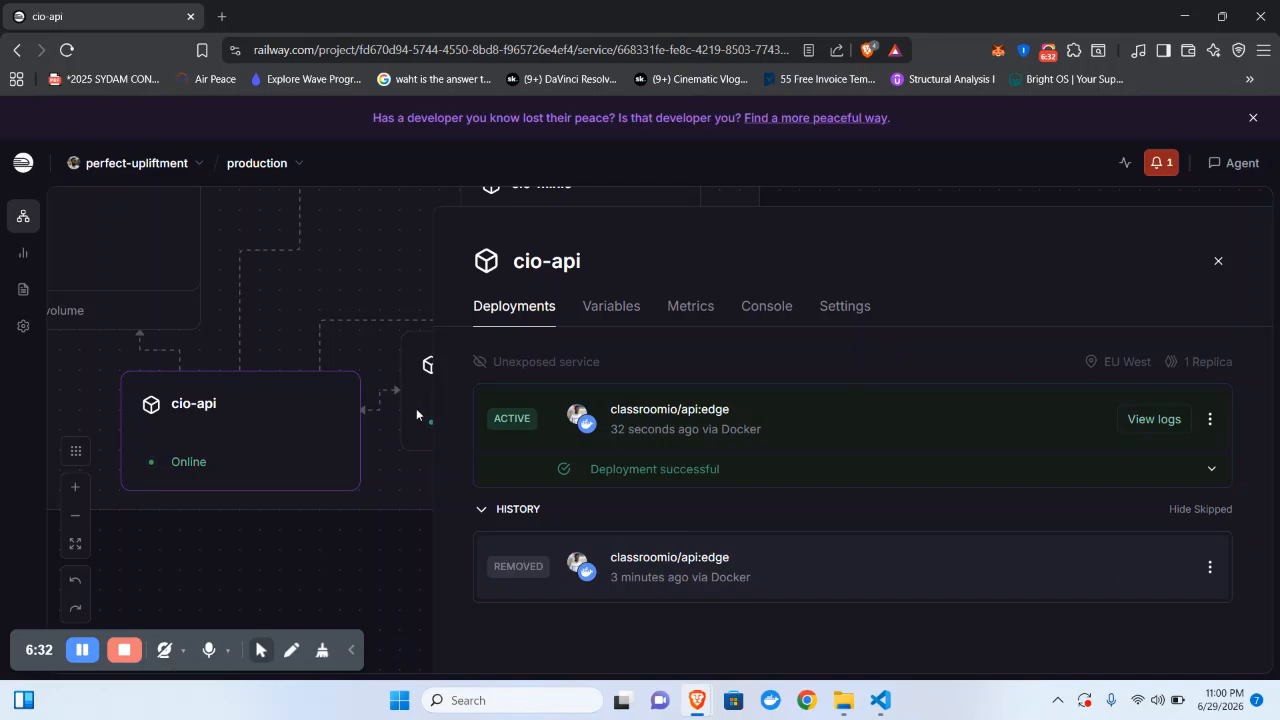
pyautogui.click(1218, 258)
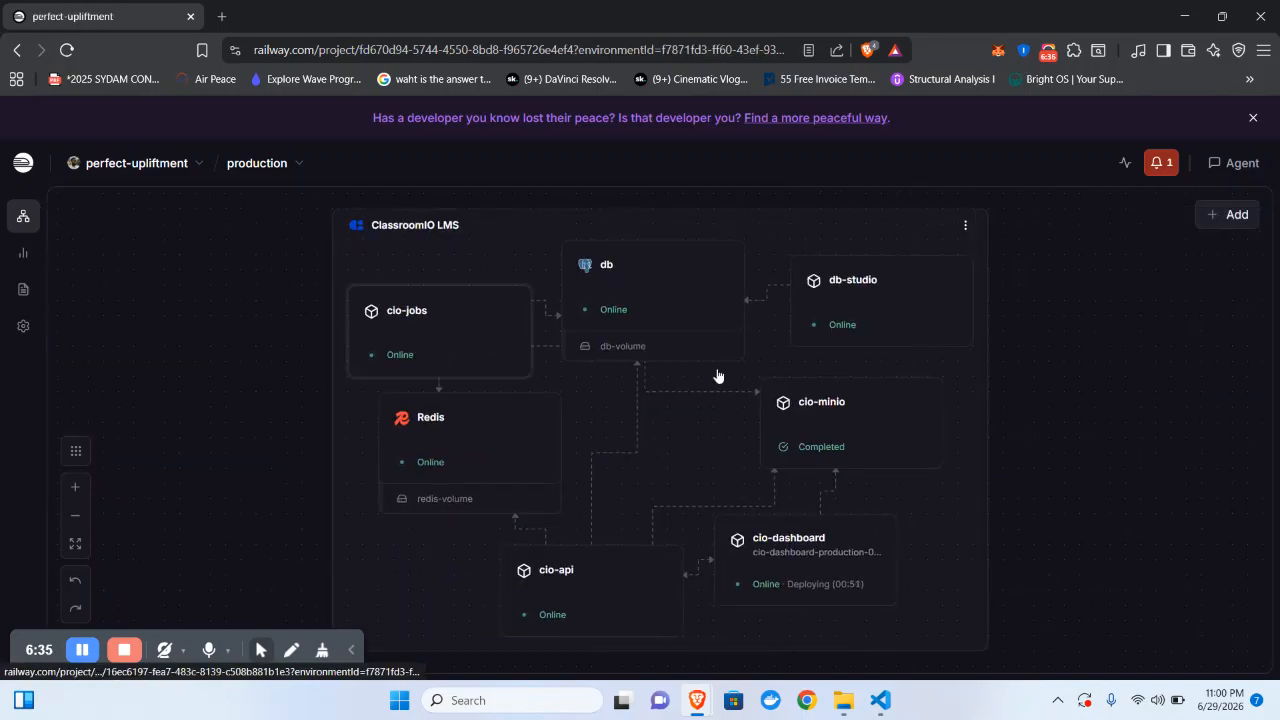
pyautogui.click(845, 553)
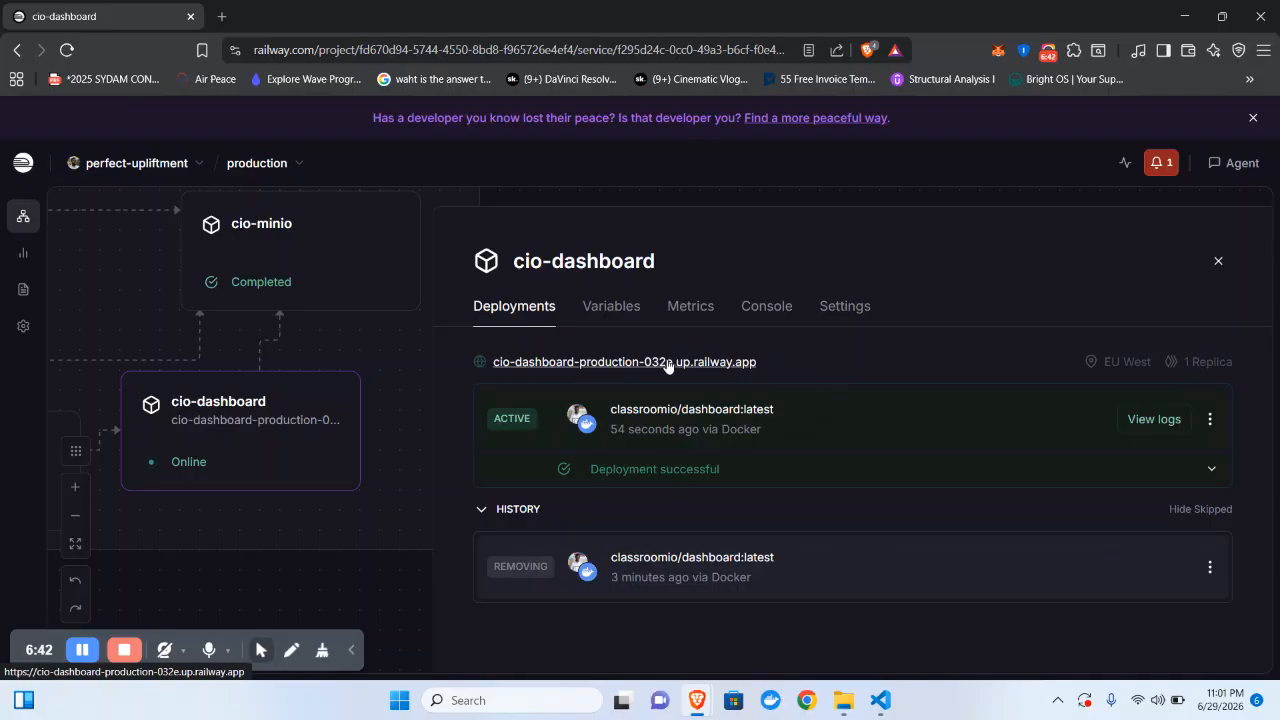
pyautogui.click(707, 364)
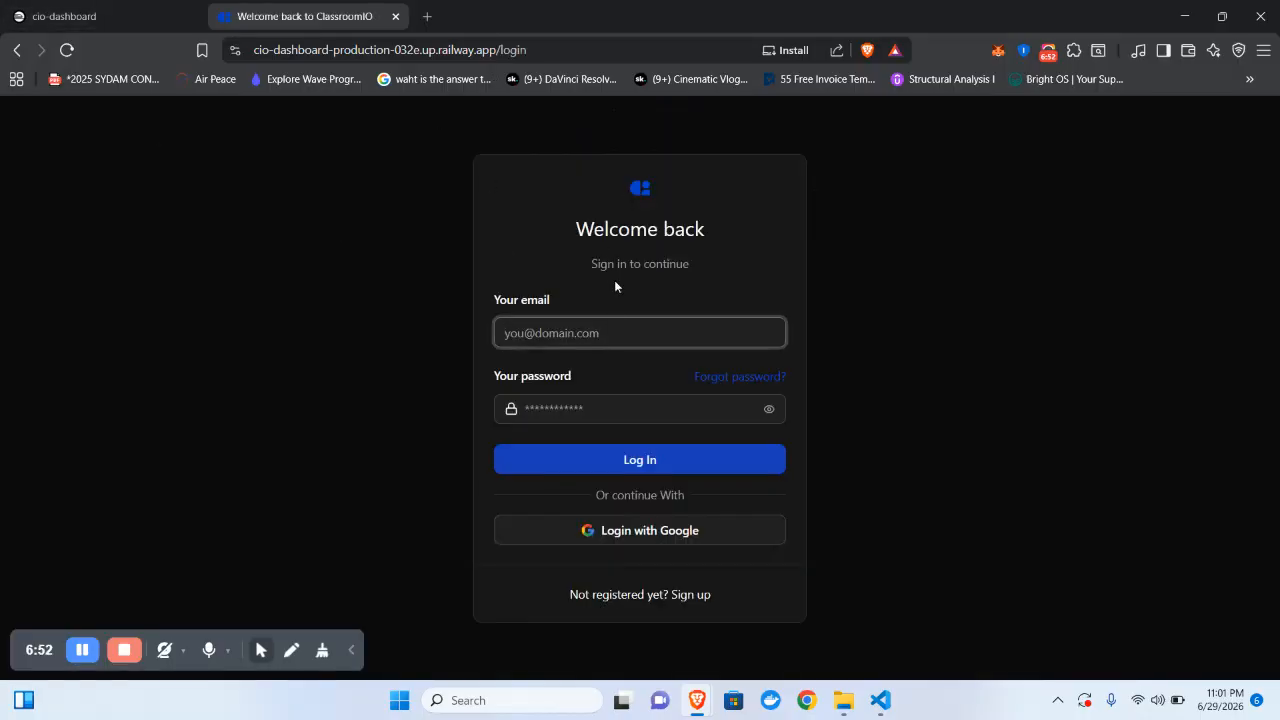
# - Sign up with a saved email address and a confirmed password, then submit Create Account
pyautogui.click(681, 596)
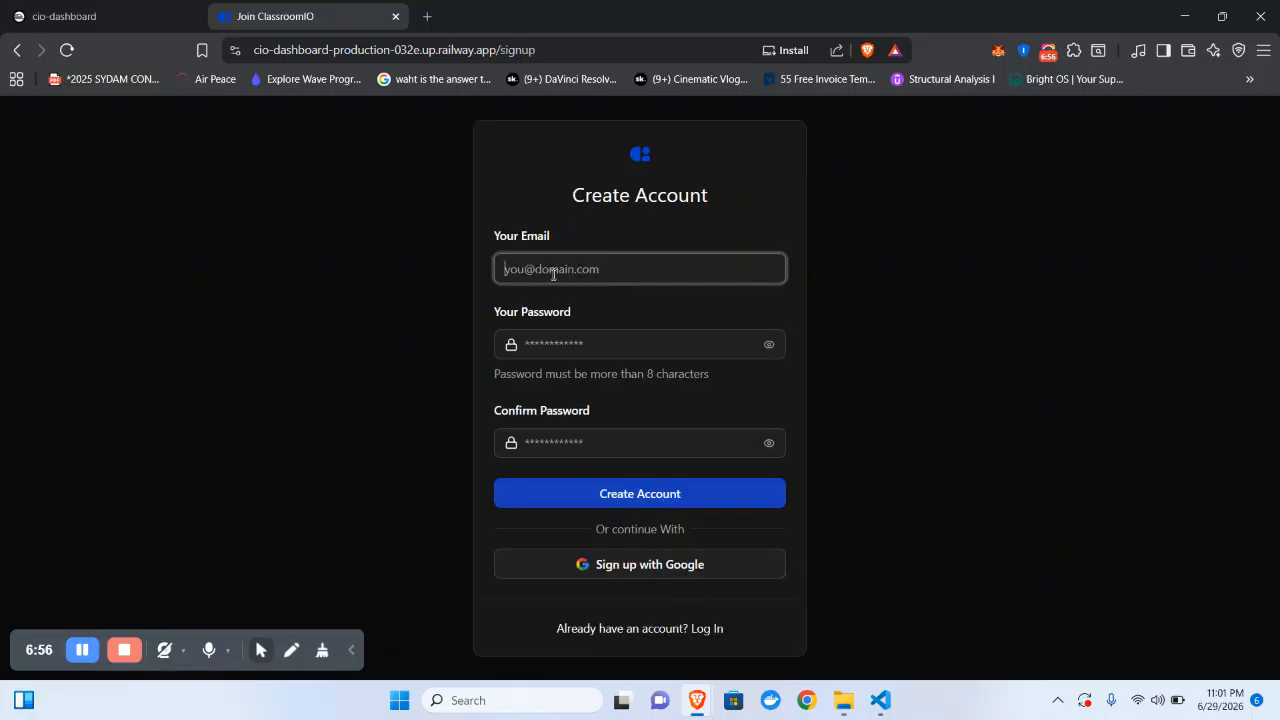
pyautogui.click(553, 272)
pyautogui.click(628, 309)
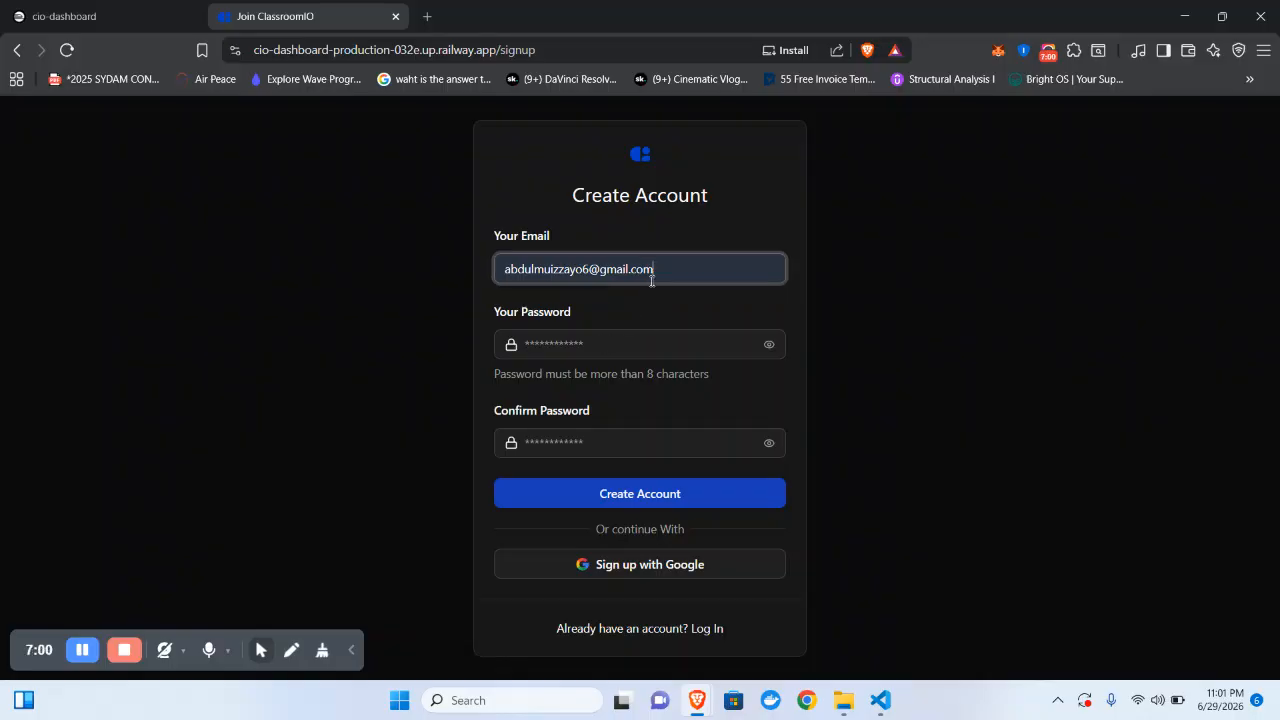
pyautogui.moveTo(654, 270); pyautogui.dragTo(429, 250)
pyautogui.press('BackSpace')
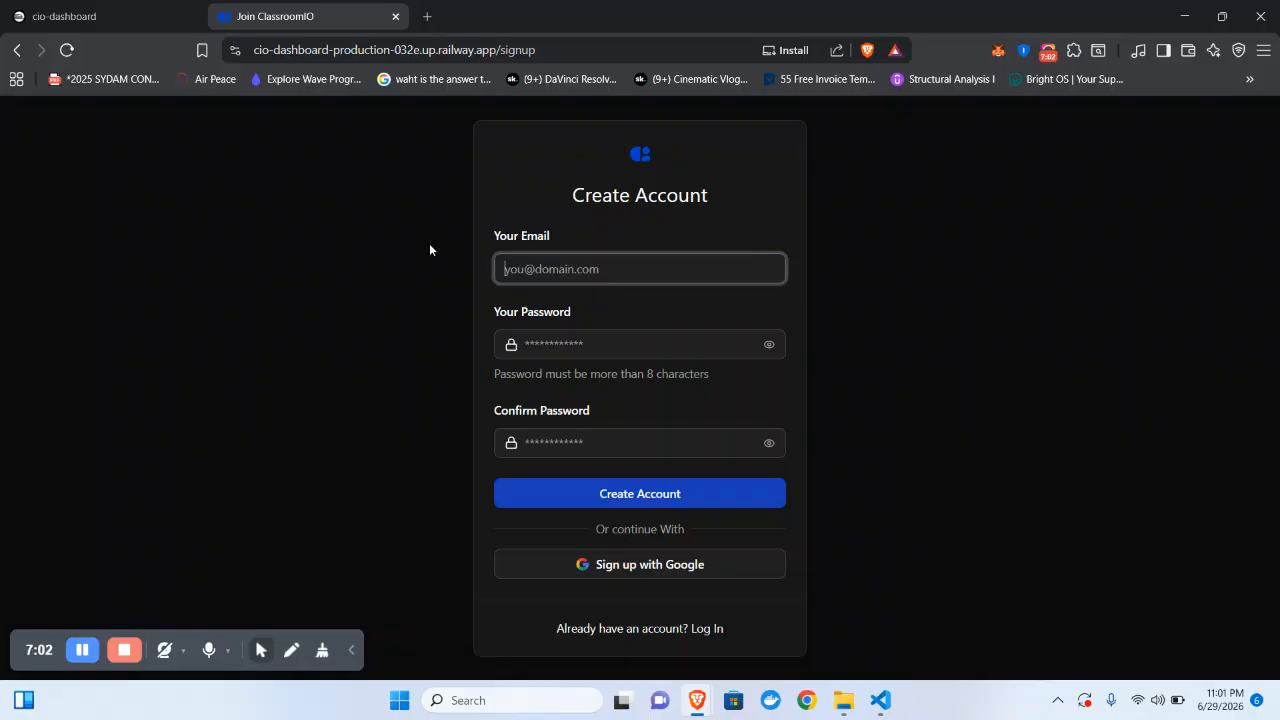
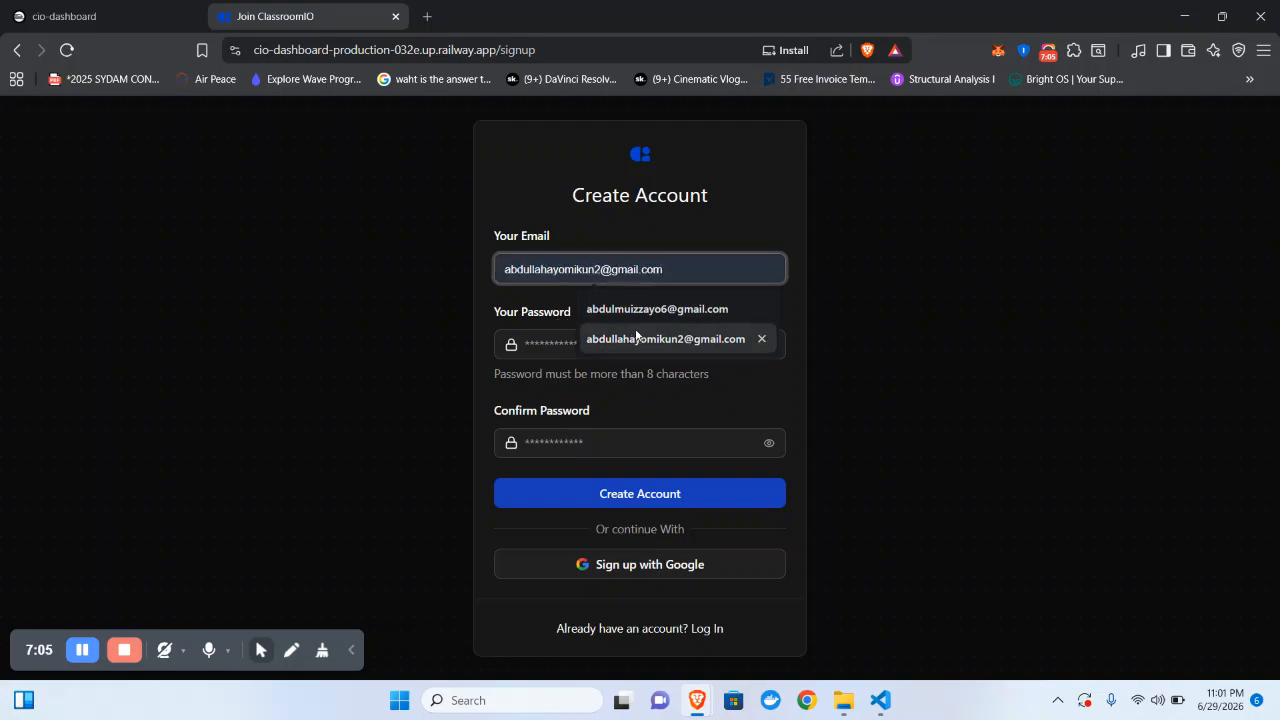
pyautogui.click(648, 338)
pyautogui.click(589, 345)
pyautogui.write('••••••••••')
pyautogui.press('Tab')
pyautogui.write('••••••••••')
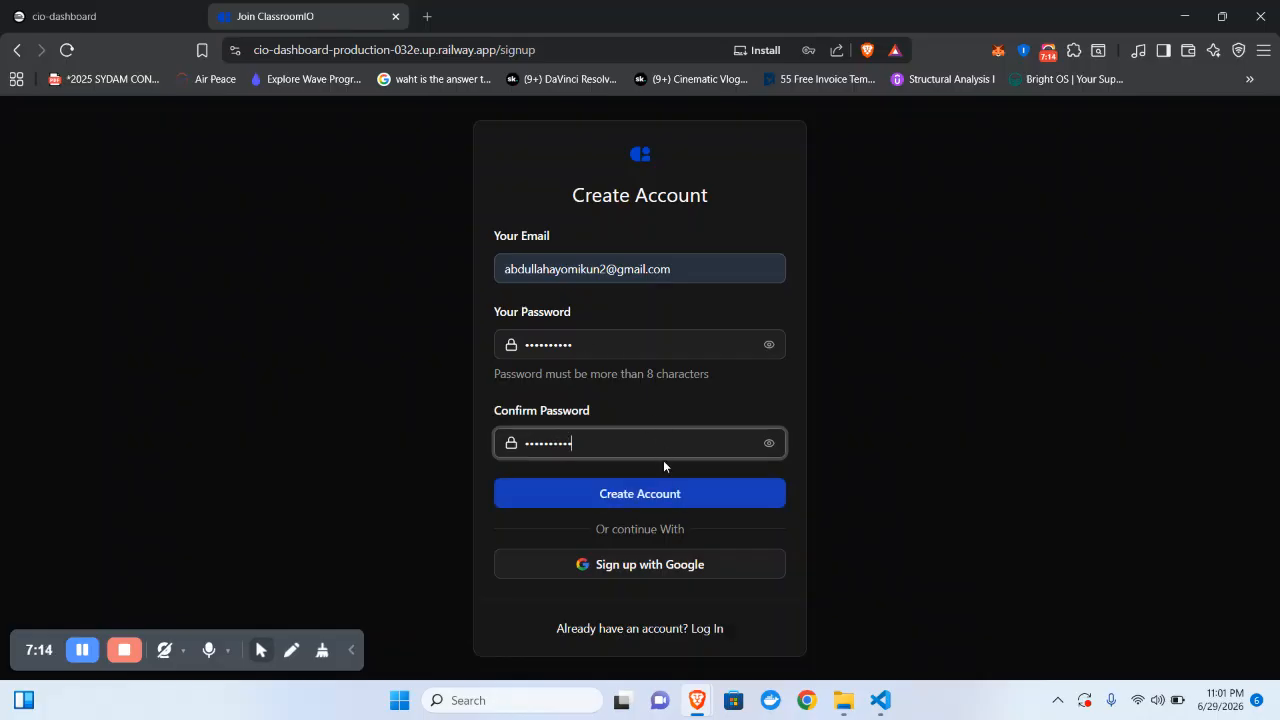
pyautogui.click(665, 494)
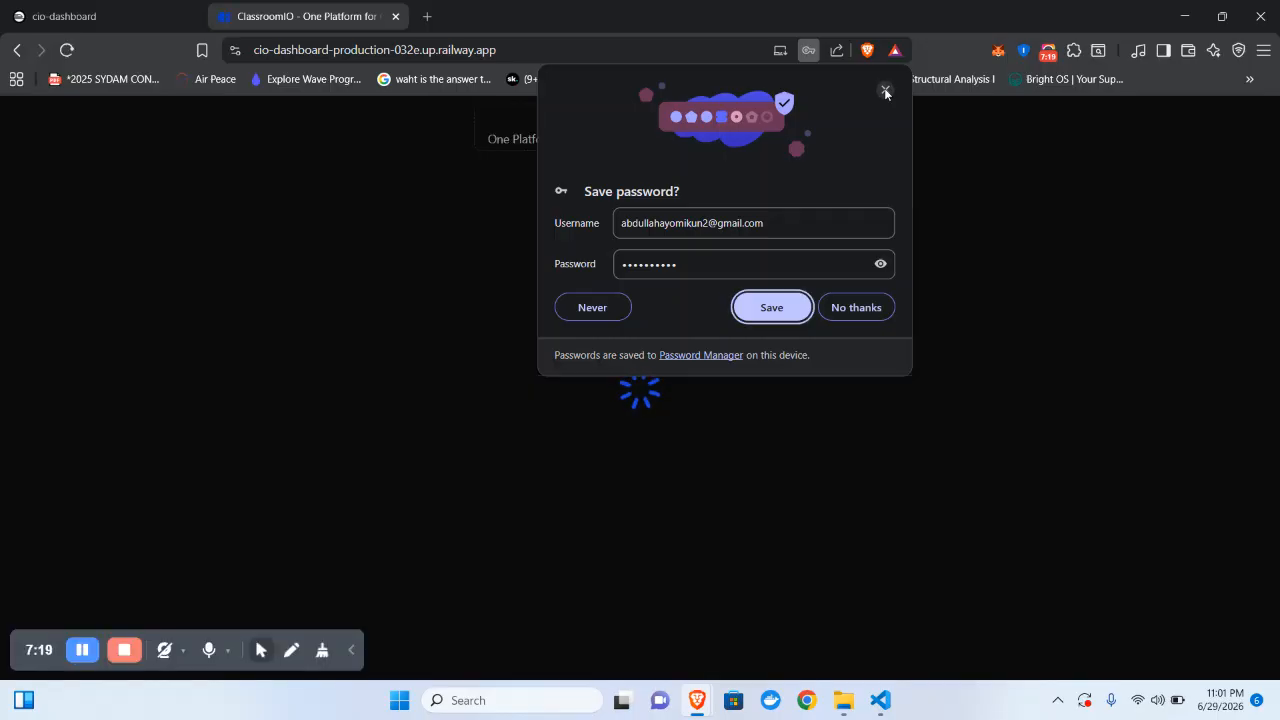
# - Dismiss the save-password prompt and fill Full Name and Organization from saved entries
pyautogui.click(884, 91)
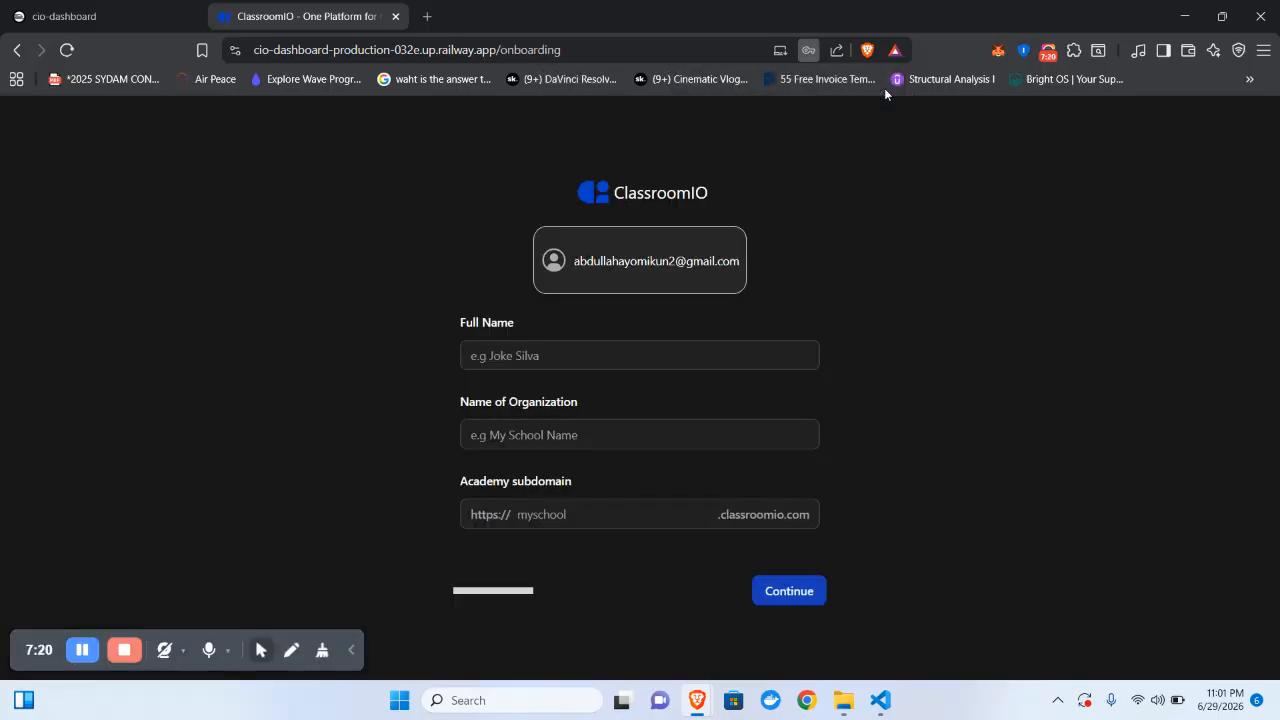
pyautogui.click(642, 348)
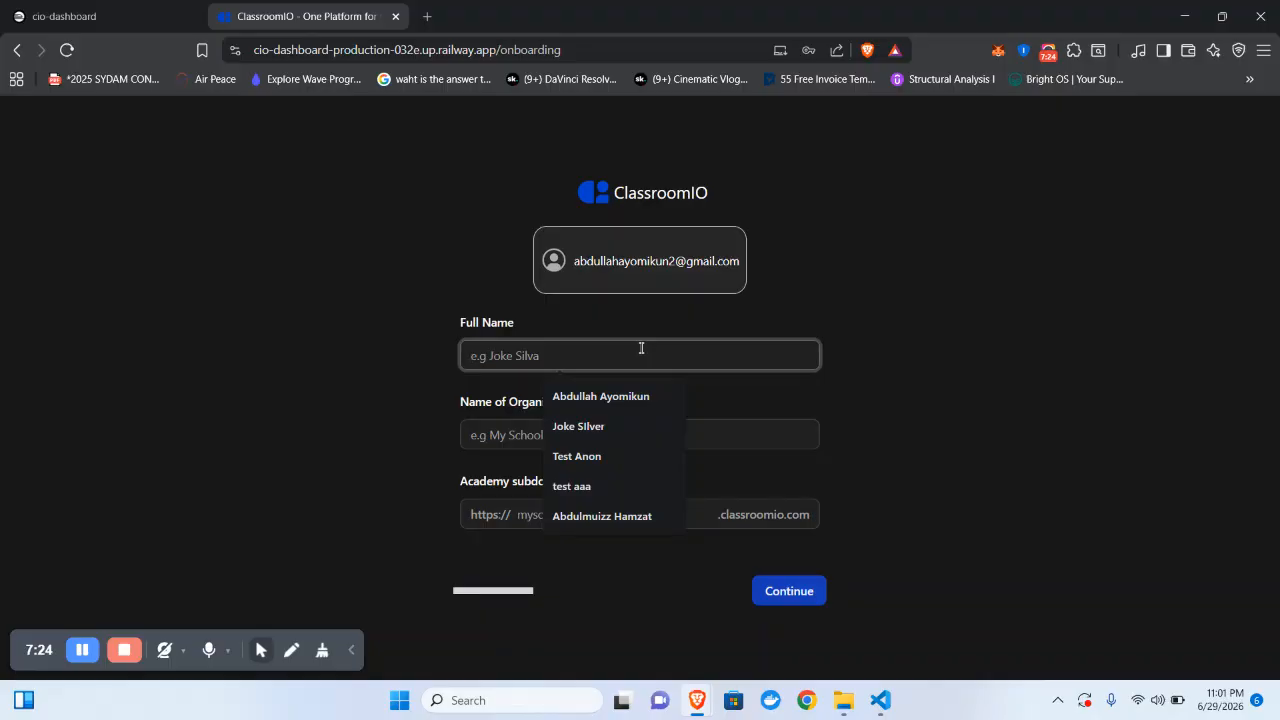
pyautogui.click(594, 394)
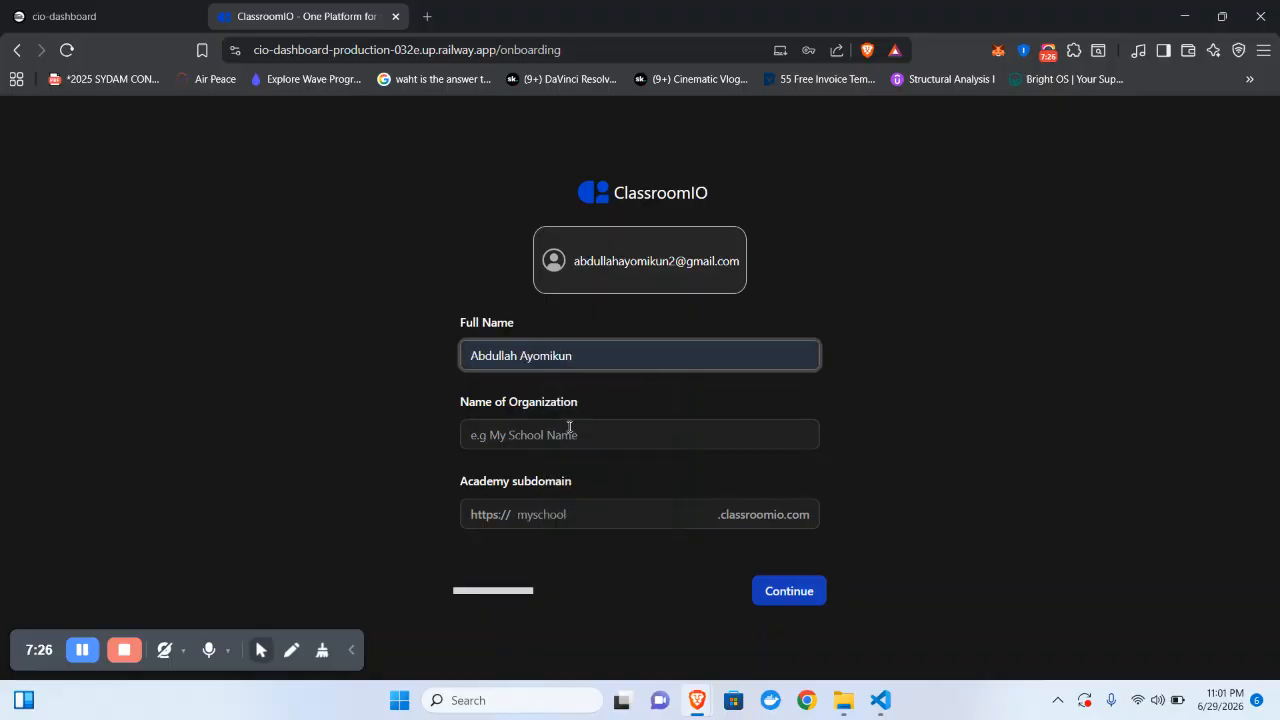
pyautogui.click(569, 427)
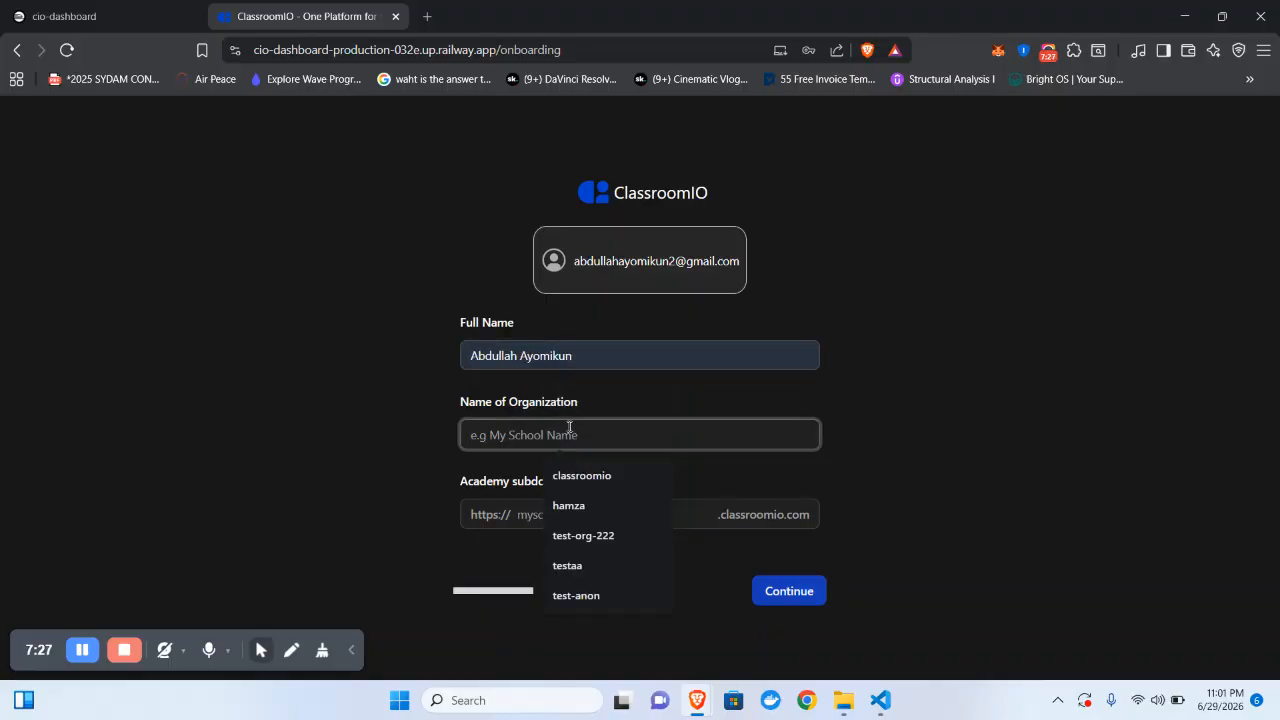
pyautogui.click(592, 508)
pyautogui.click(777, 596)
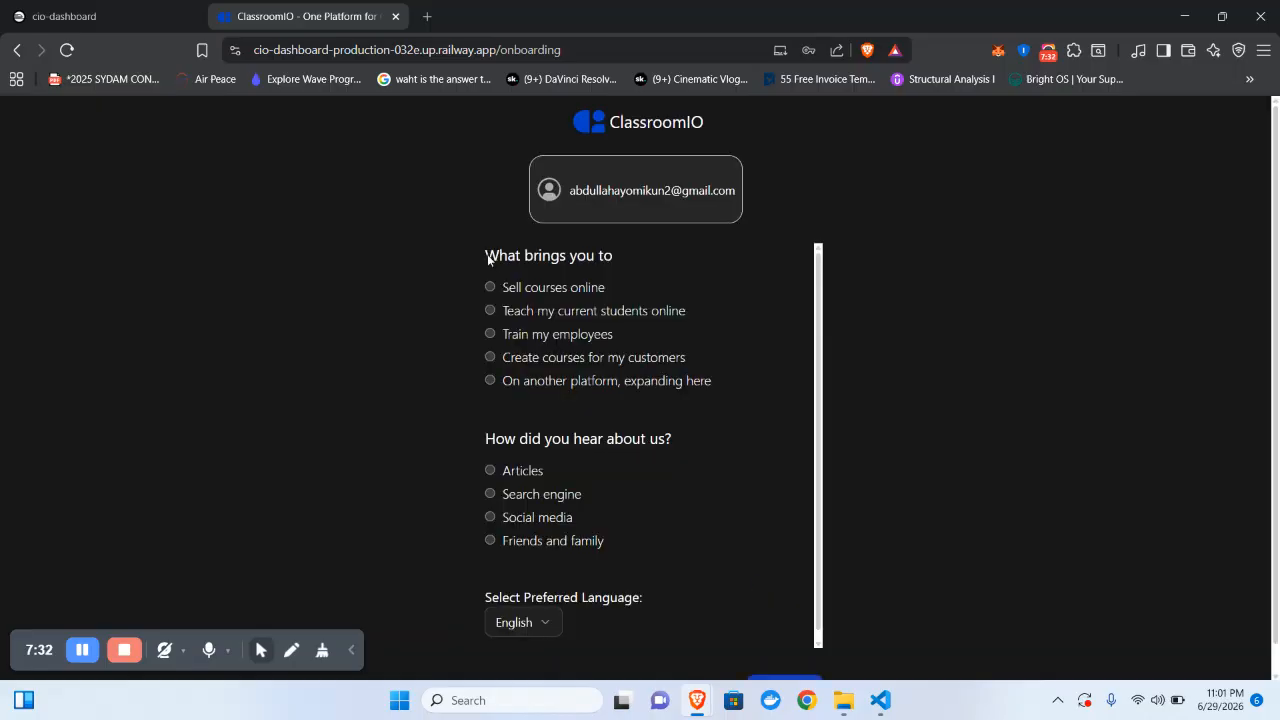
# - Answer 'Sell courses online' and 'Articles', then finish onboarding
pyautogui.click(509, 288)
pyautogui.click(527, 468)
pyautogui.scroll(-1, 646, 566)
pyautogui.scroll(-1, 945, 556)
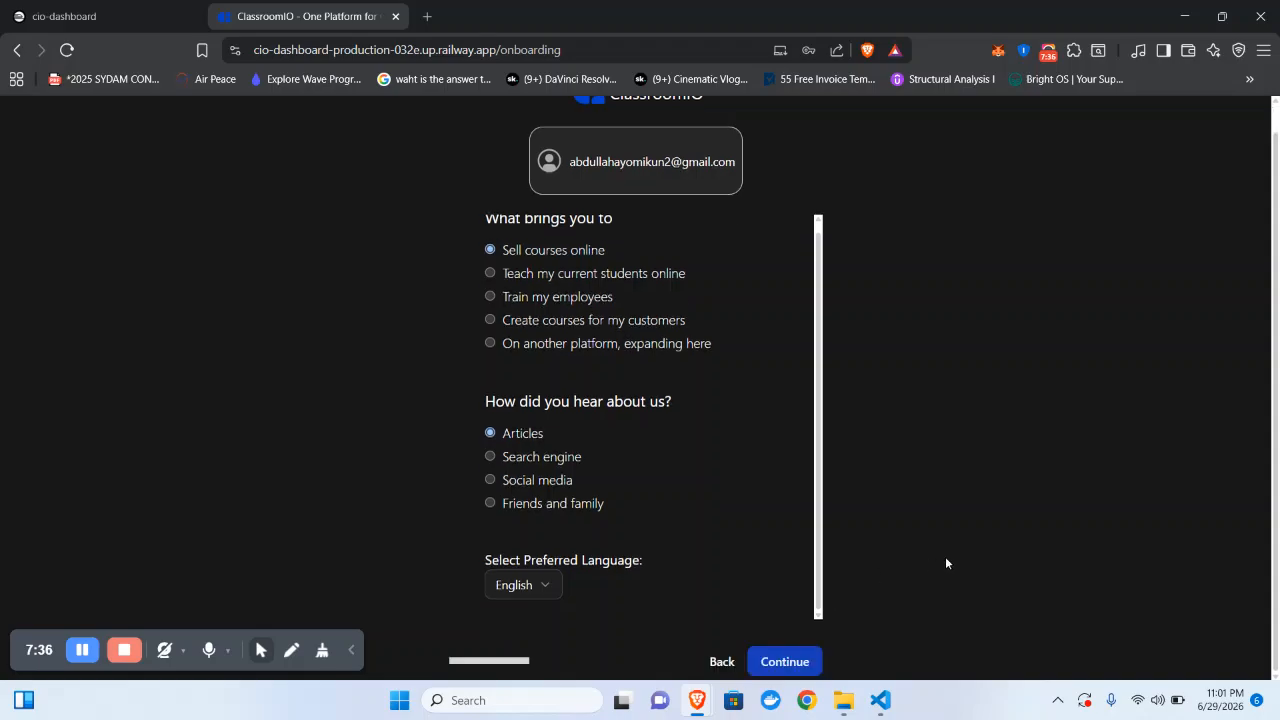
pyautogui.click(782, 662)
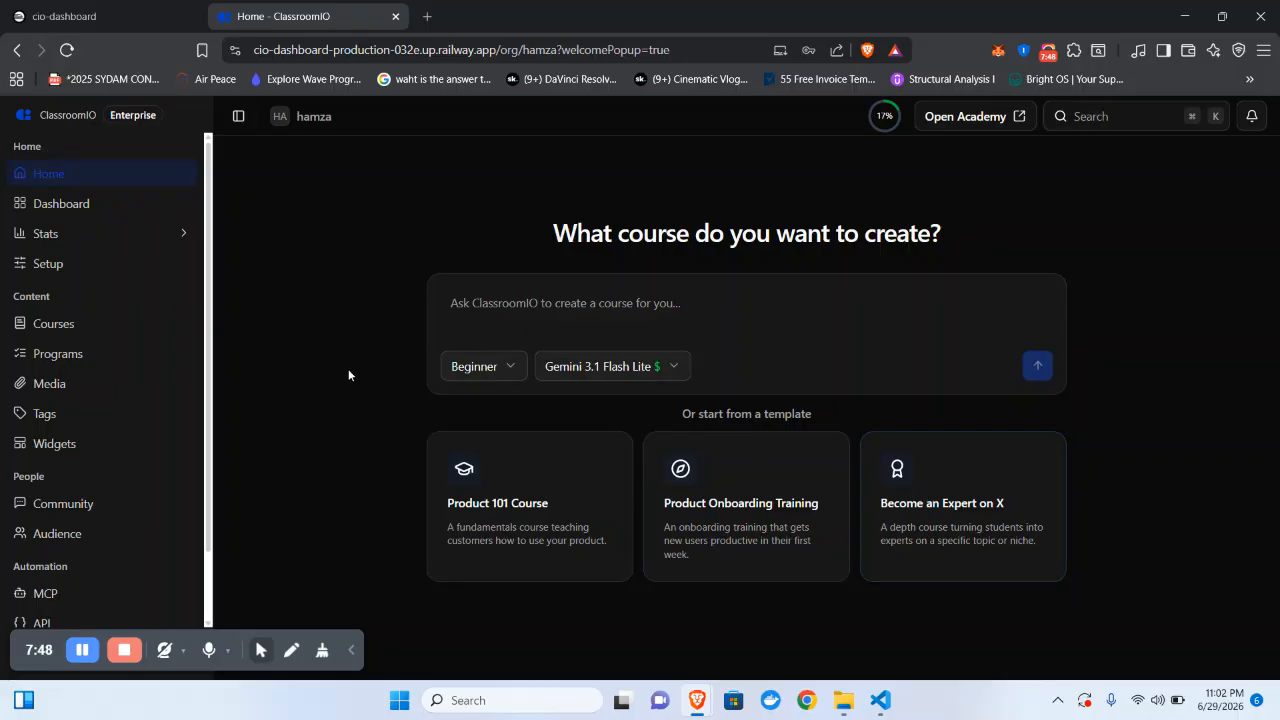
# - View the Dashboard's 0 courses and 0 students, then return to Home
pyautogui.click(84, 213)
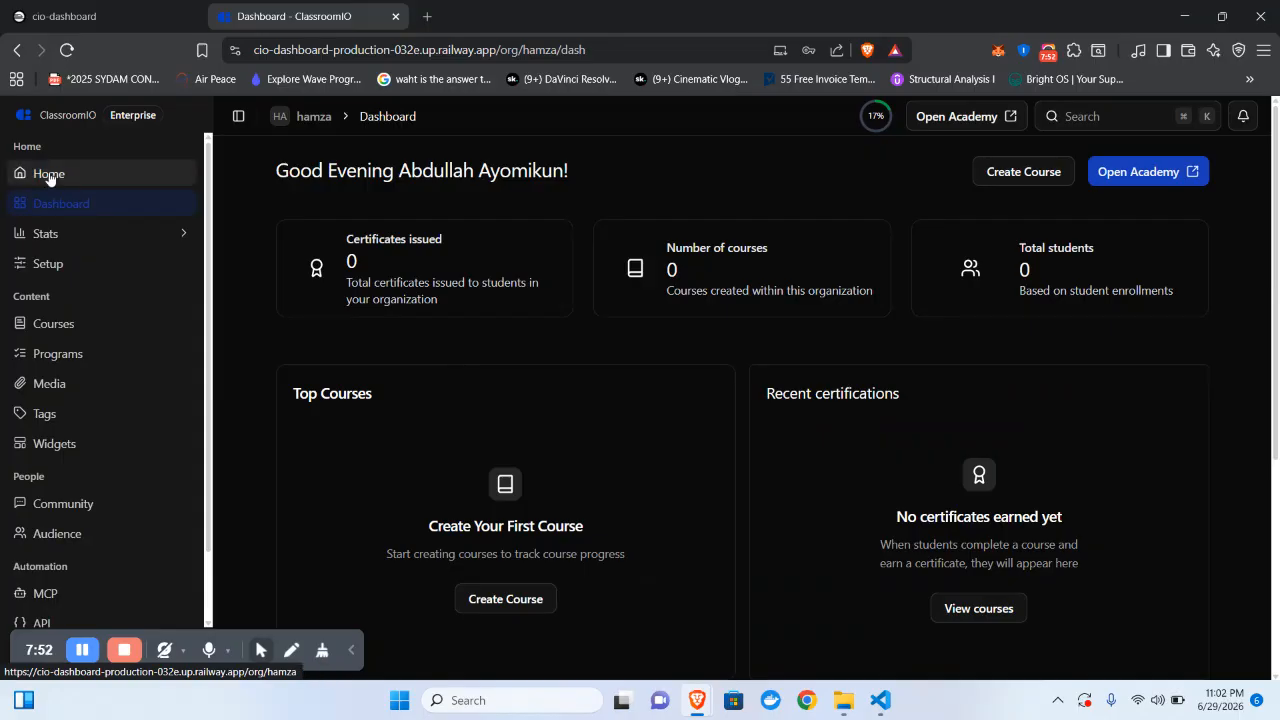
pyautogui.click(49, 175)
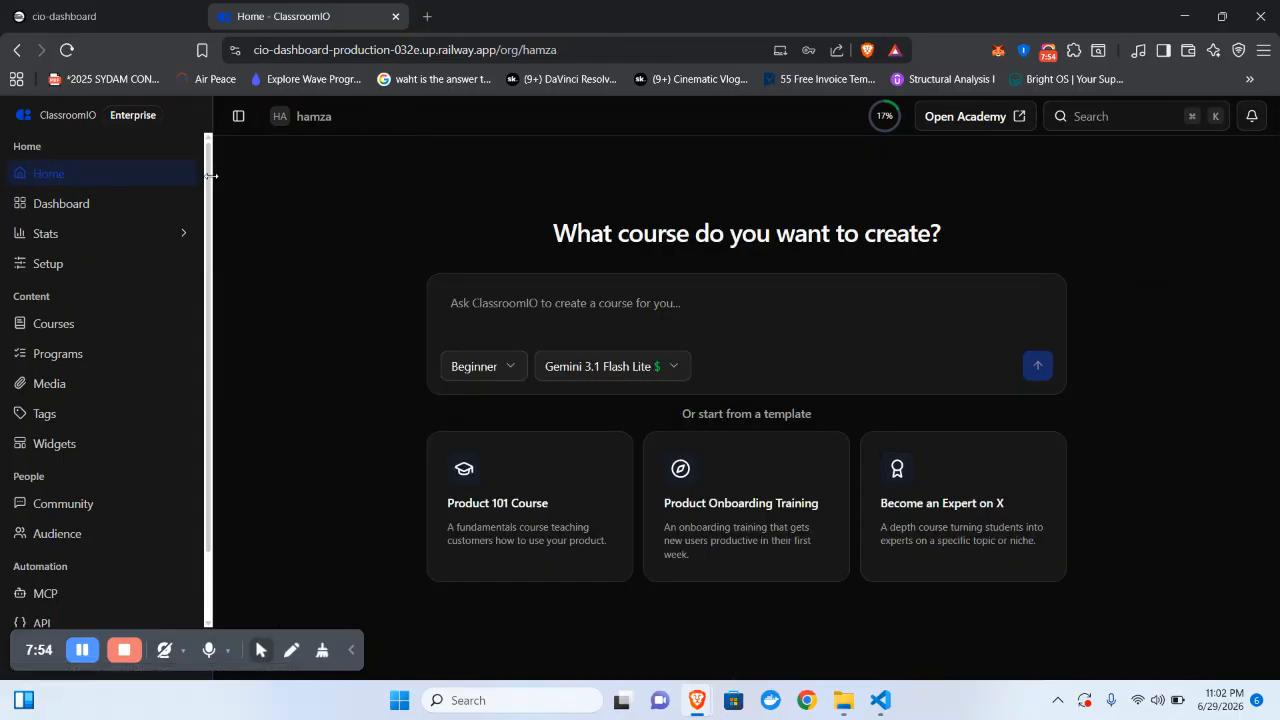